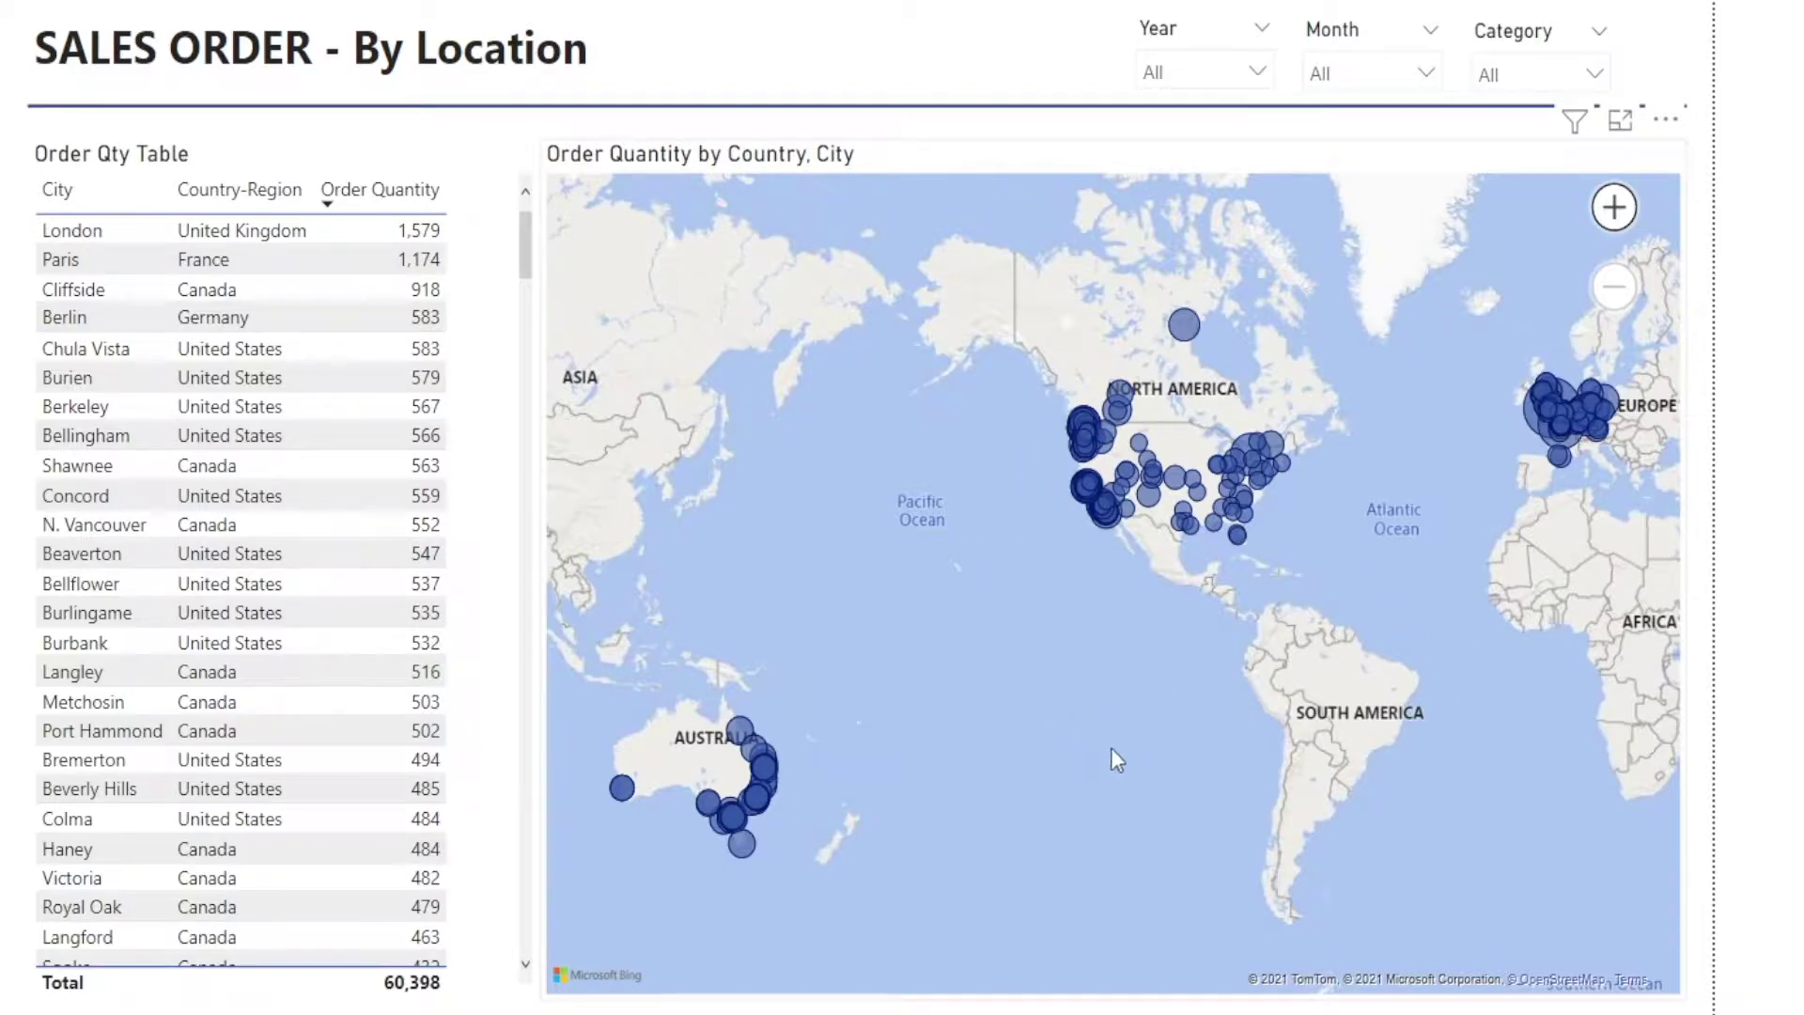
# Step: Explore the order quantity bubbles by country and city on the finished map at different zoom levels and regions
pyautogui.moveTo(1110, 747); pyautogui.dragTo(795, 741)
pyautogui.click(1239, 747)
pyautogui.moveTo(1471, 761); pyautogui.dragTo(1383, 764)
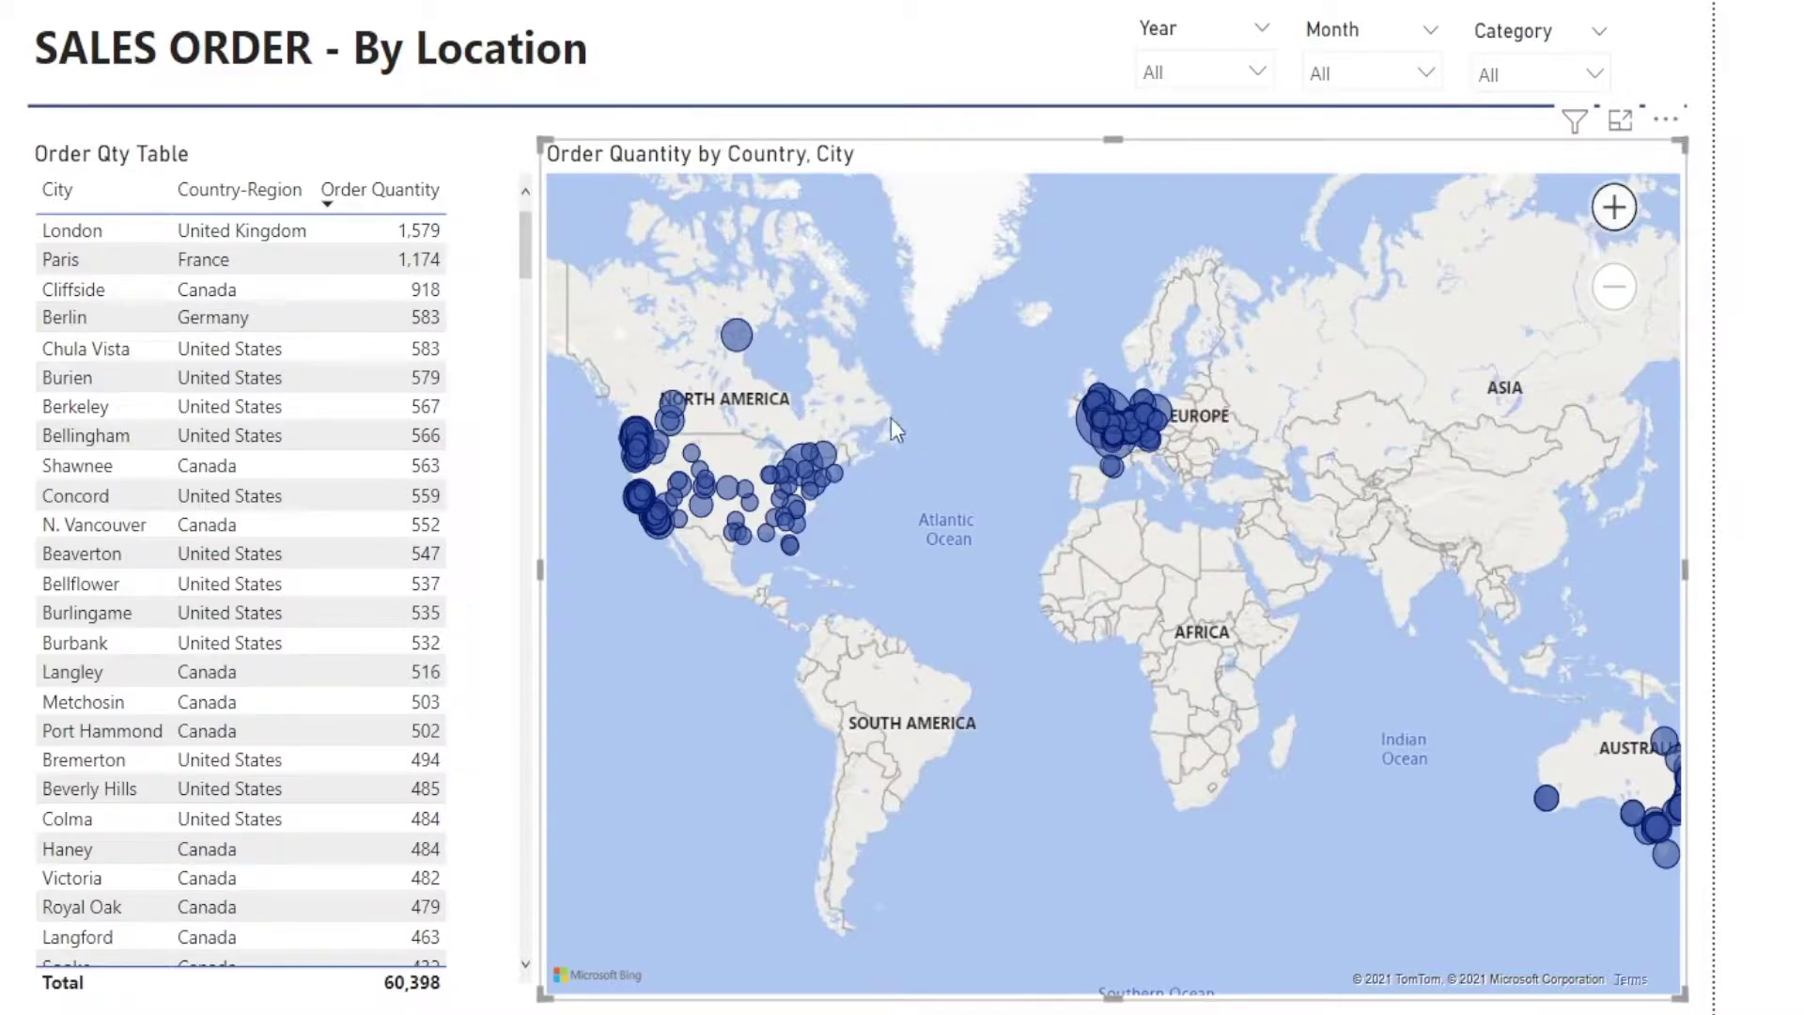
pyautogui.click(1615, 208)
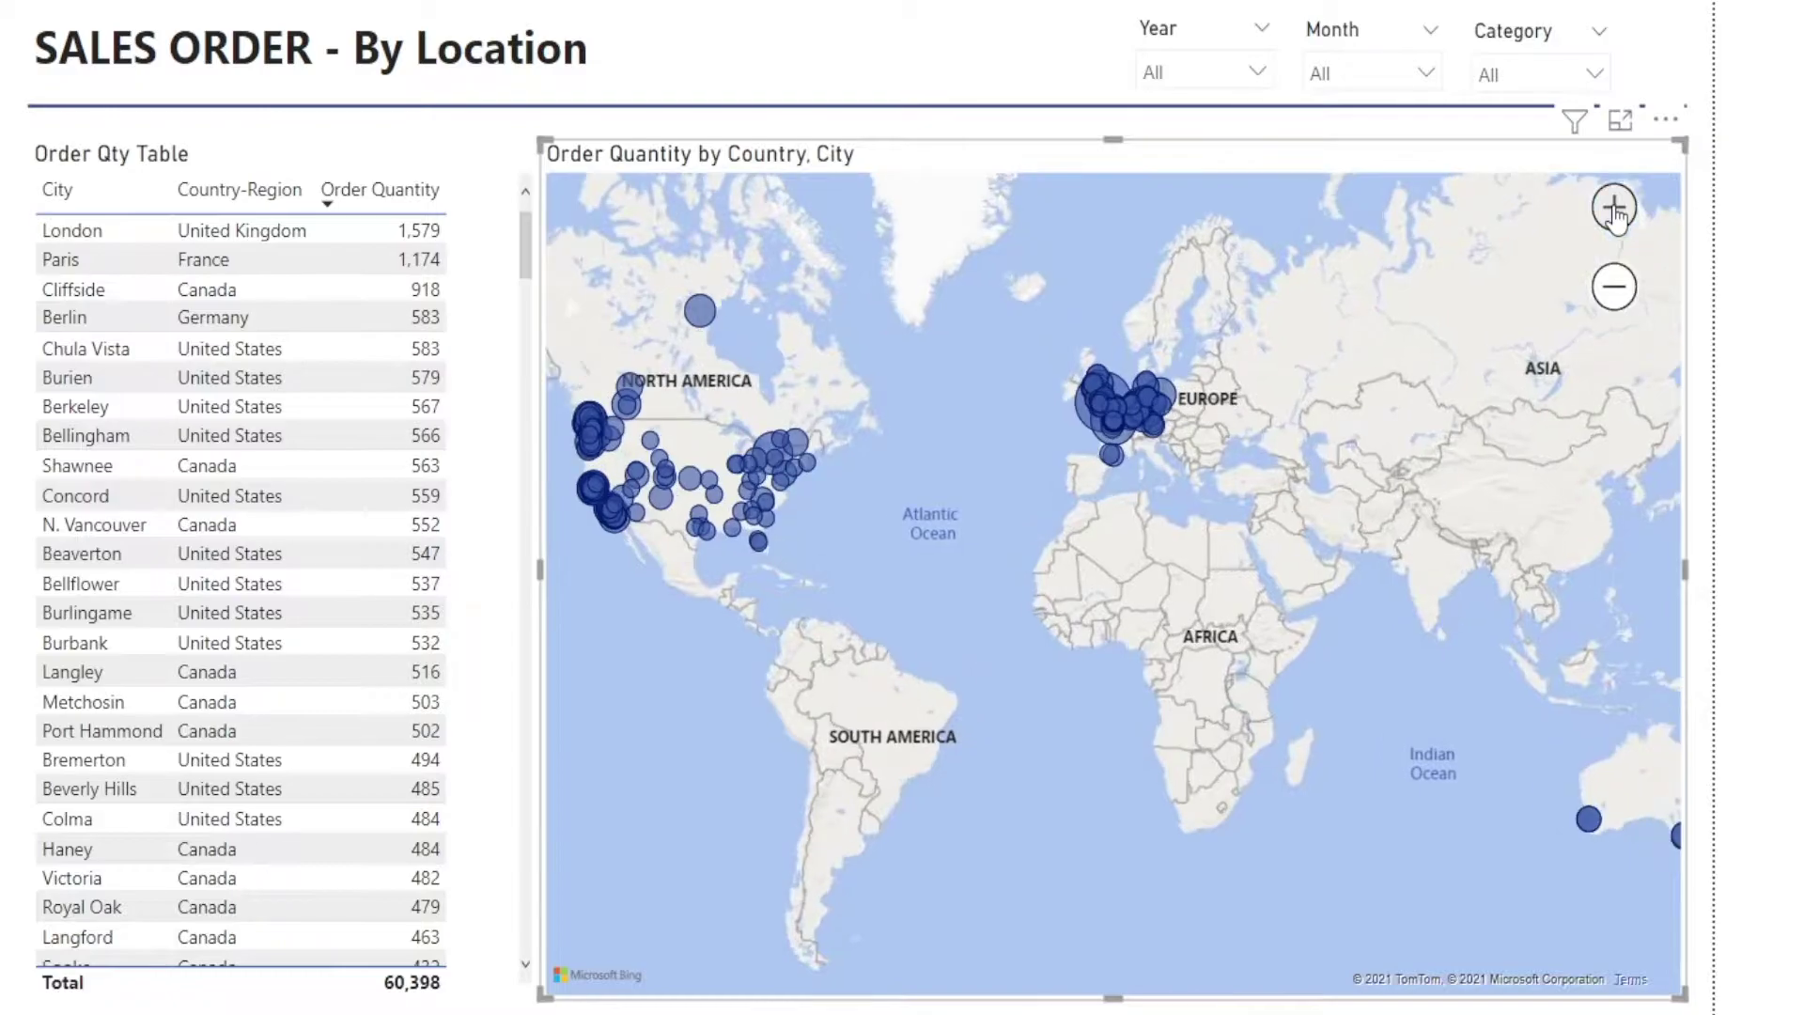
pyautogui.moveTo(724, 470); pyautogui.dragTo(1093, 542)
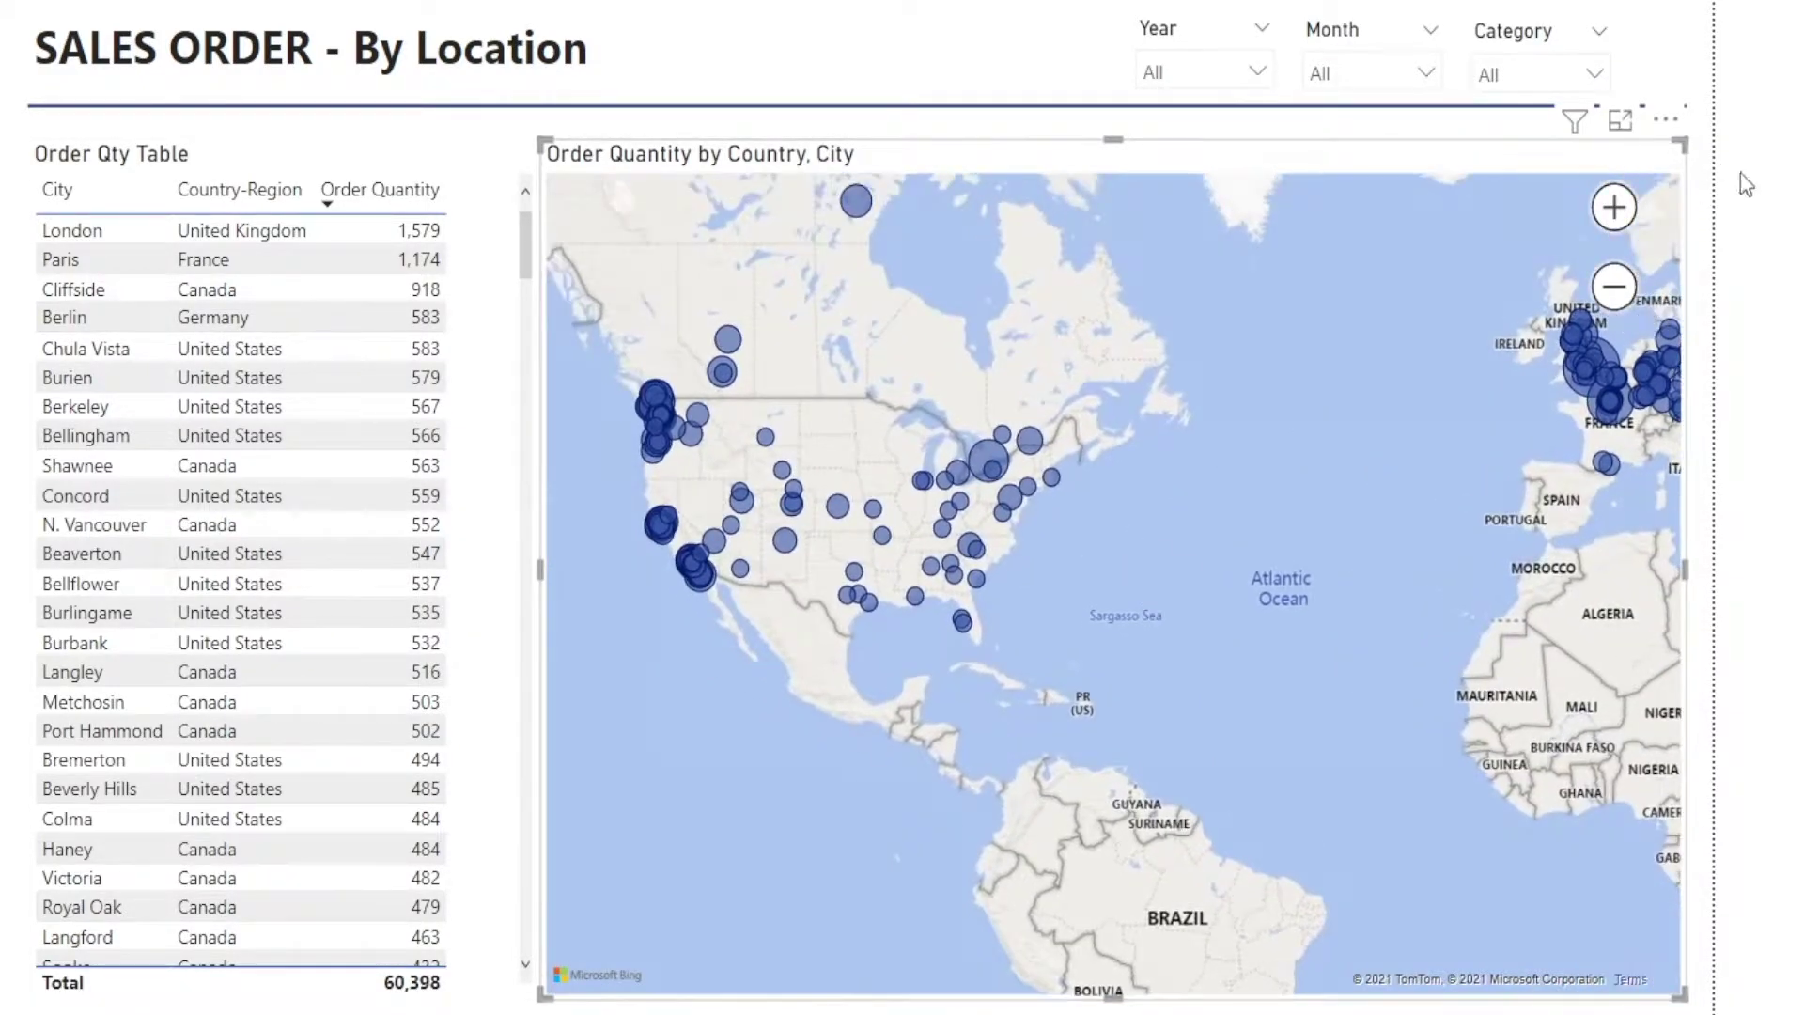
pyautogui.scroll(3, 1112, 481)
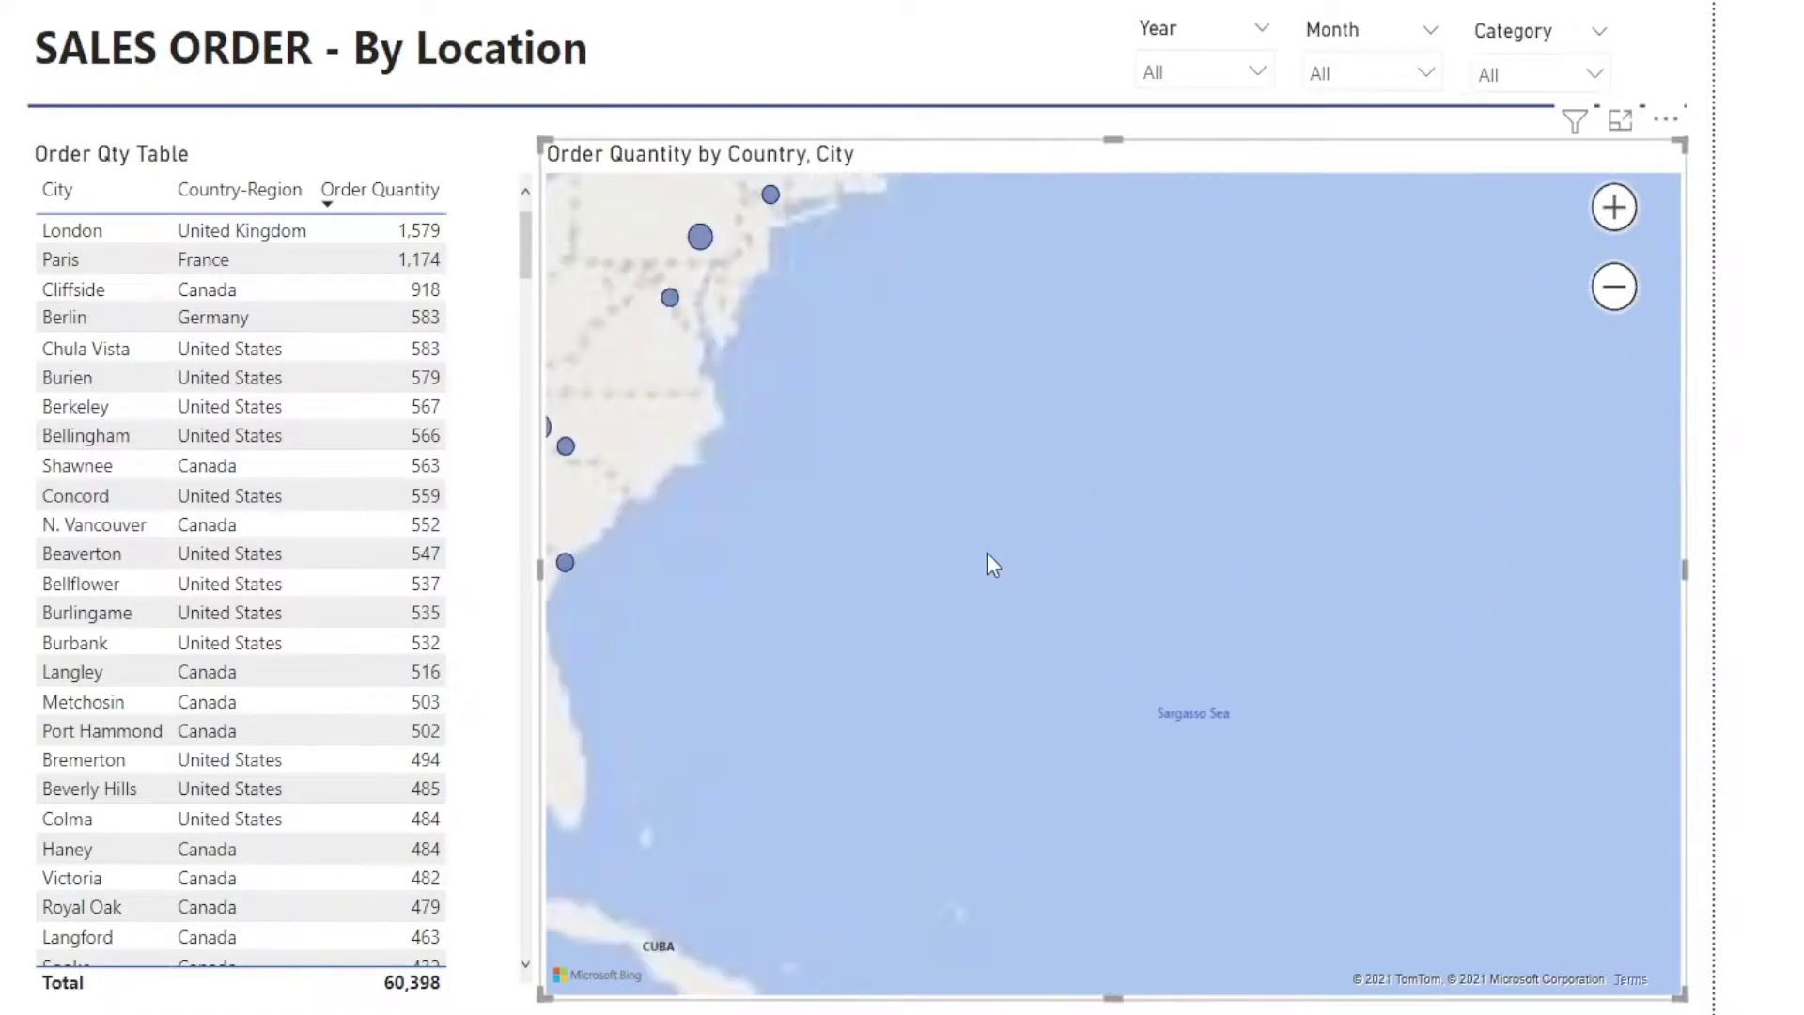
pyautogui.scroll(-3, 1605, 675)
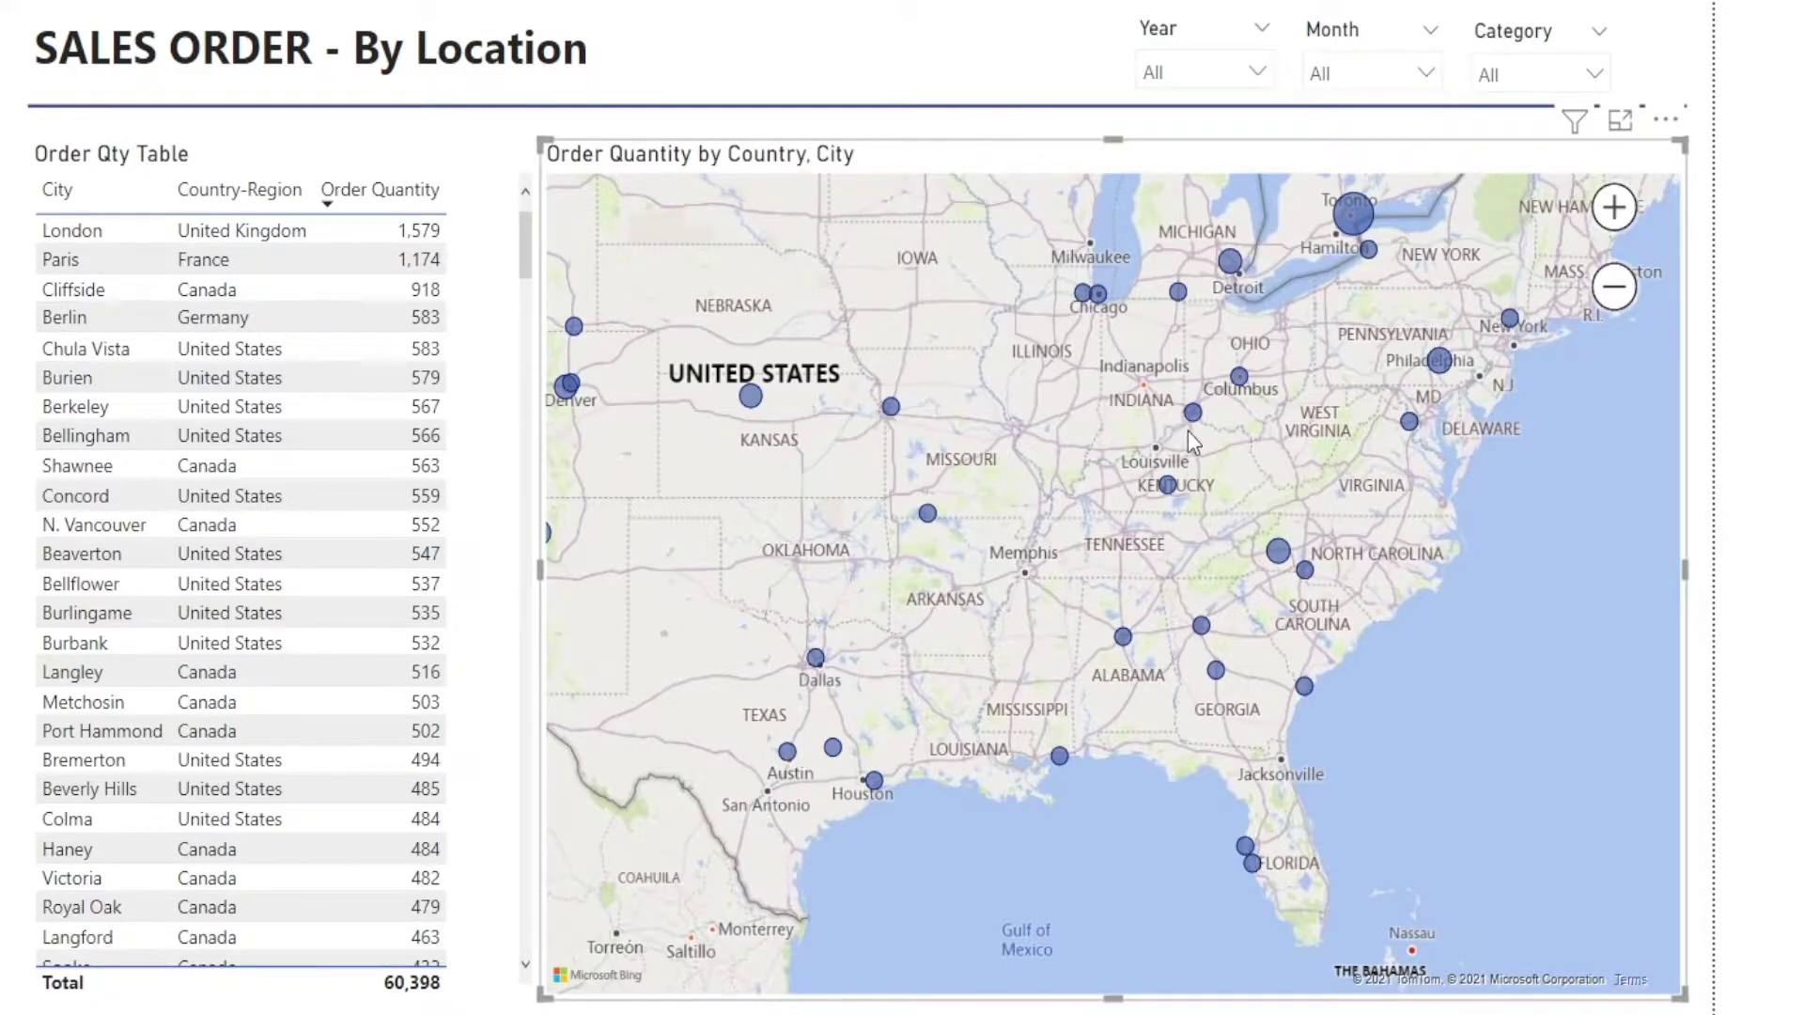
pyautogui.click(1613, 289)
pyautogui.click(1612, 289)
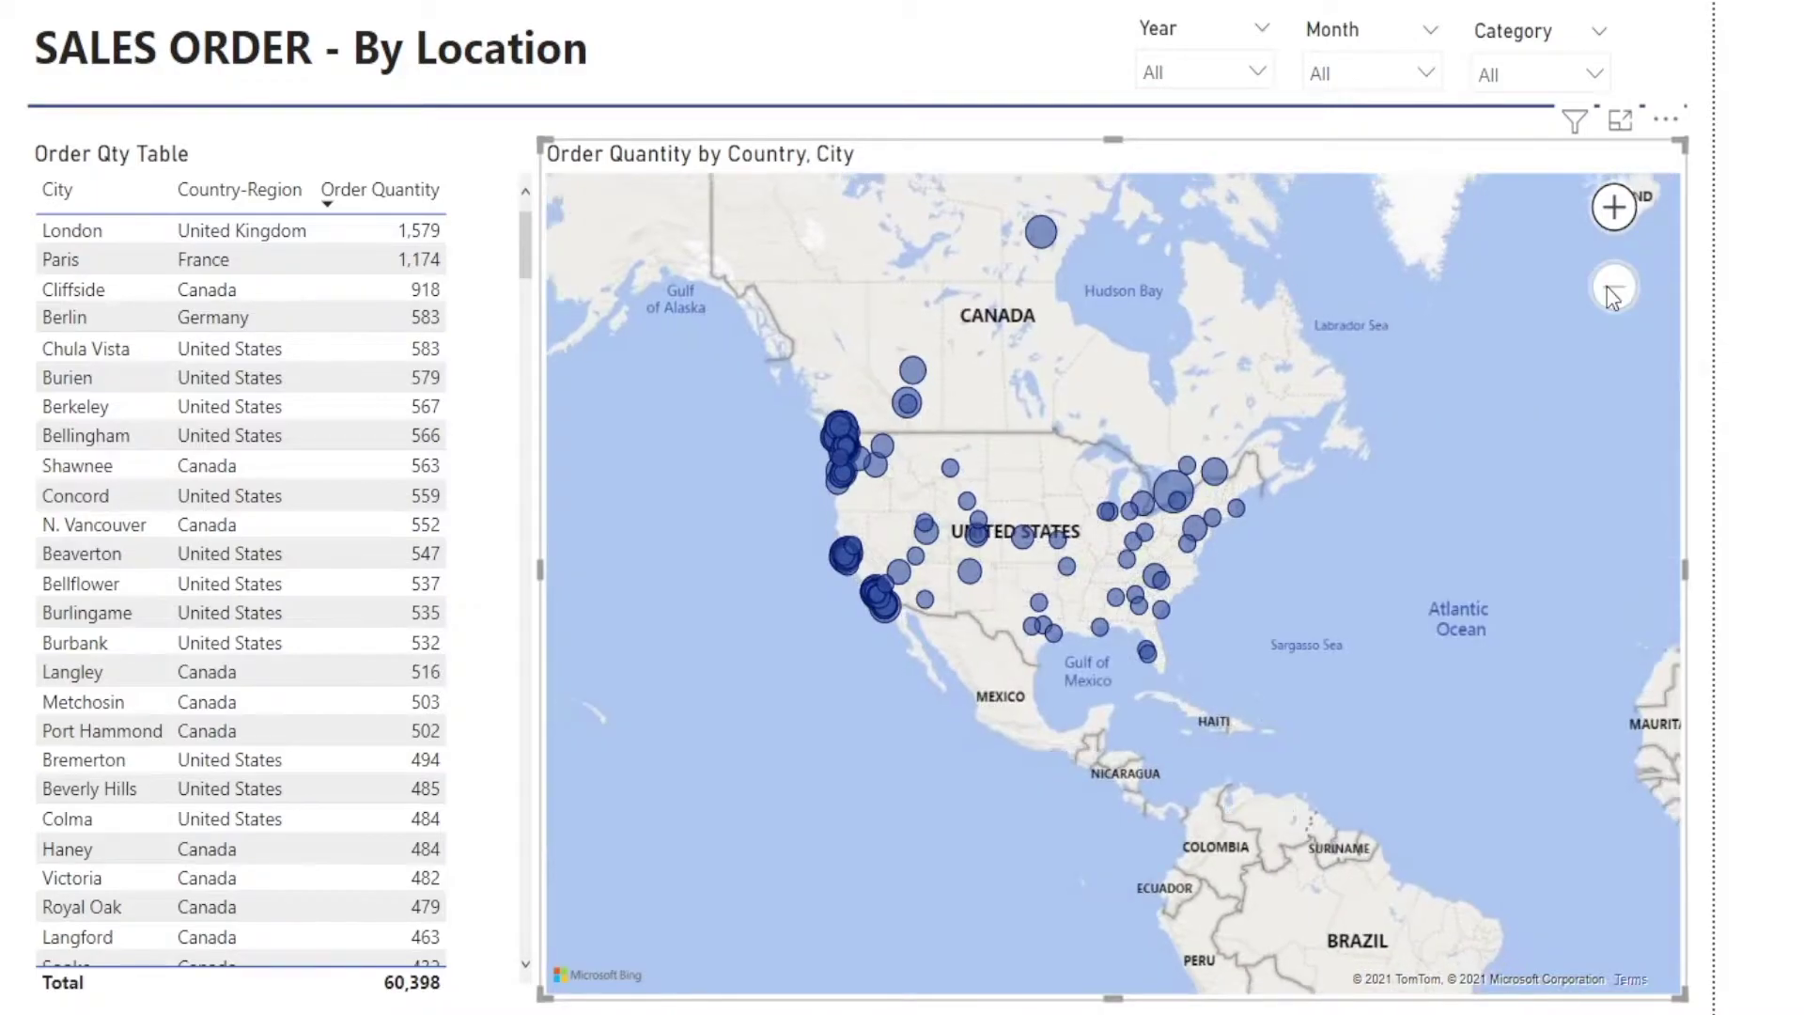
pyautogui.click(1612, 289)
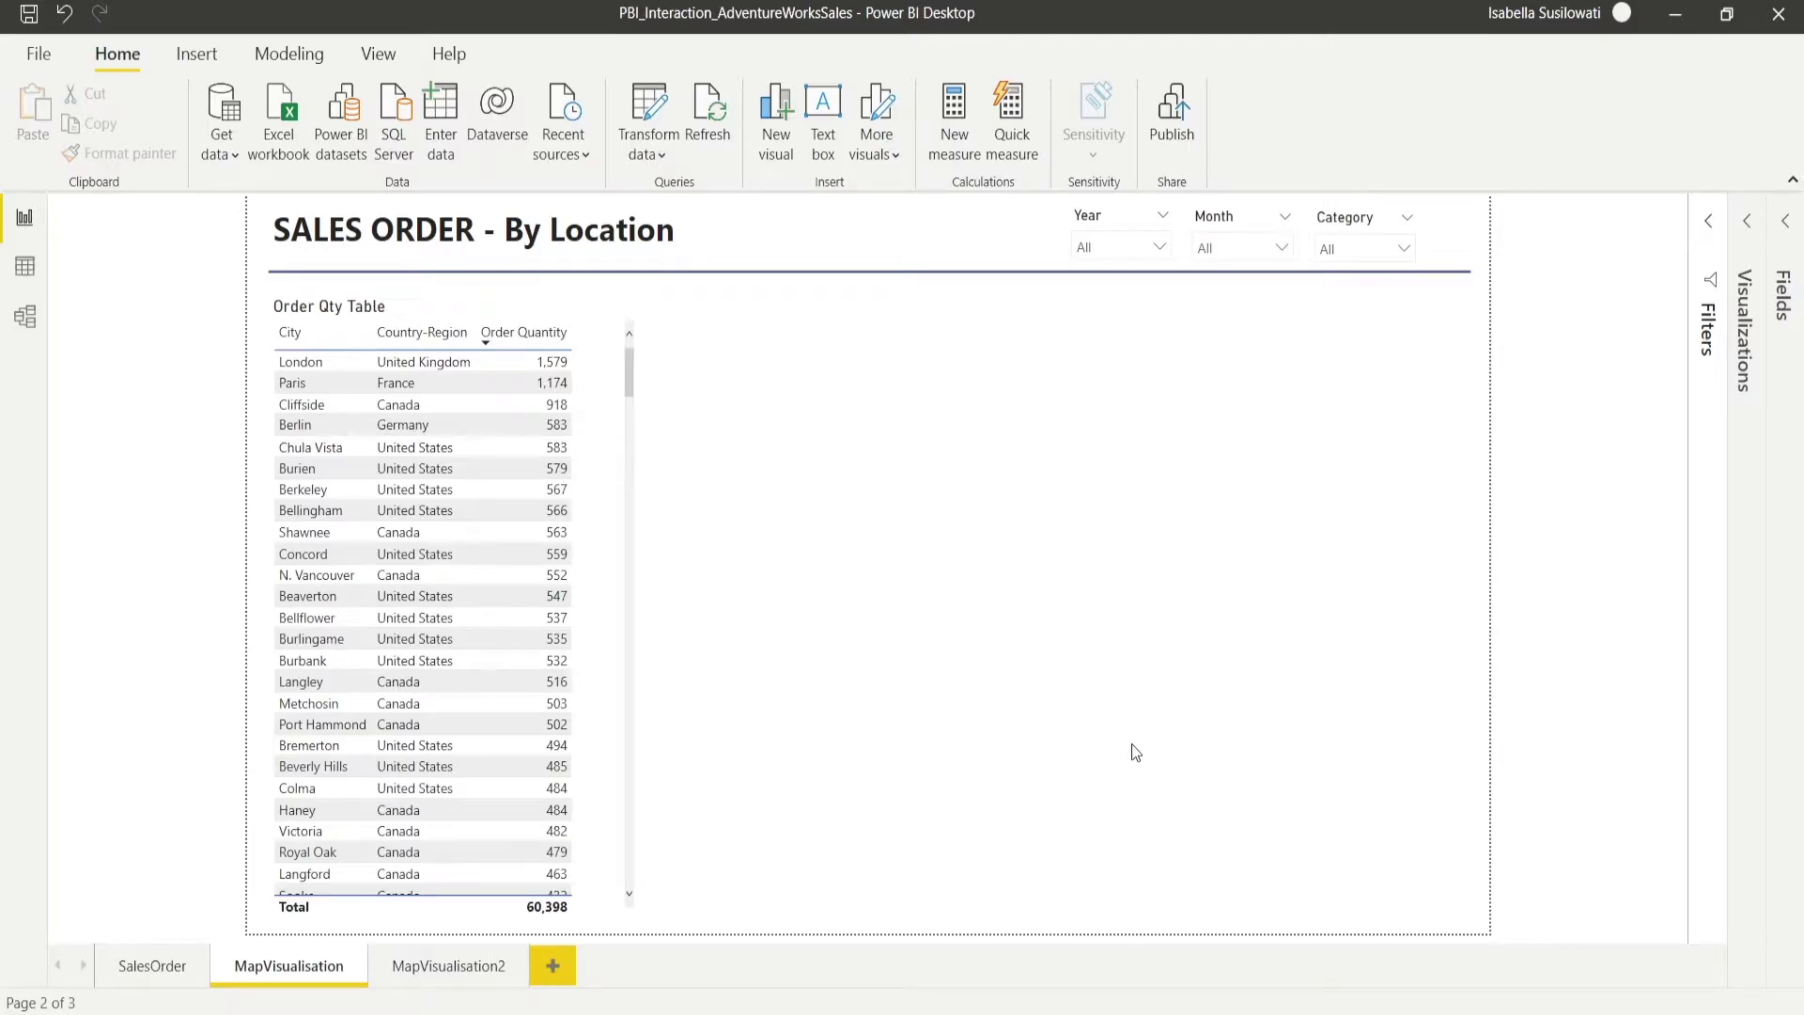
# Step: Add a Map visual to the report page with the Customer table's City field as its Location
pyautogui.click(1712, 222)
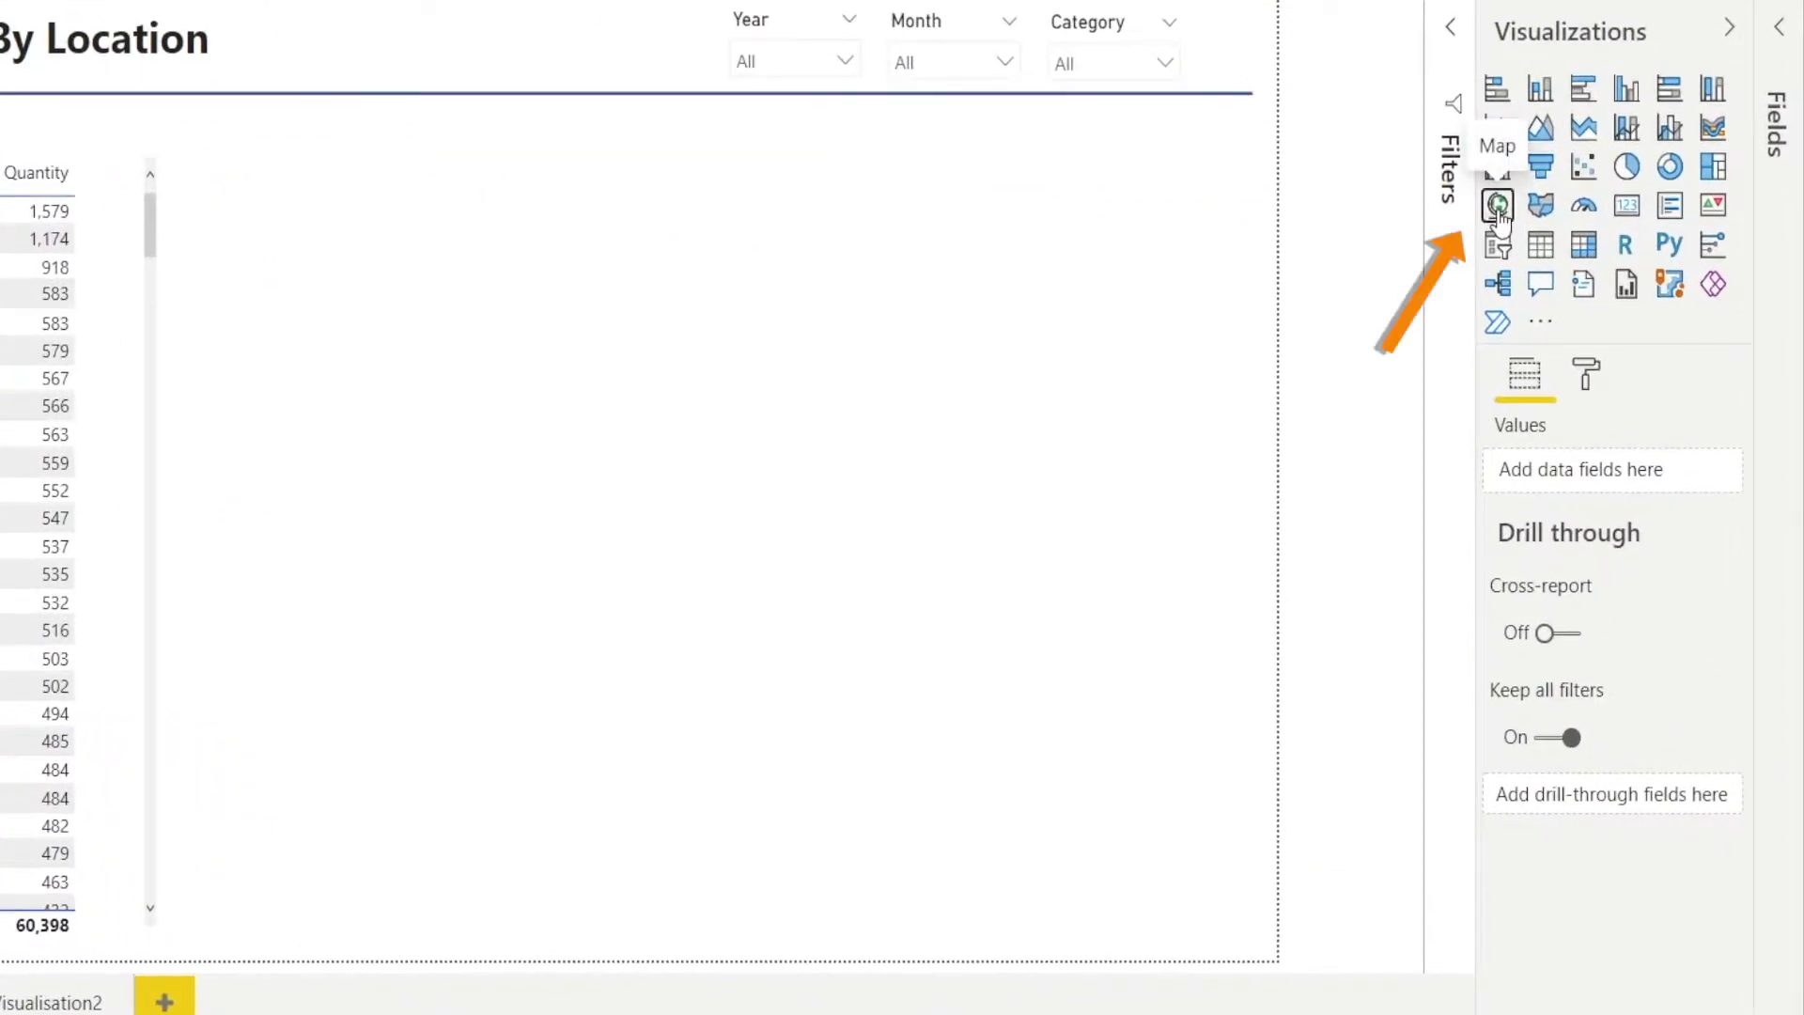
pyautogui.click(1497, 205)
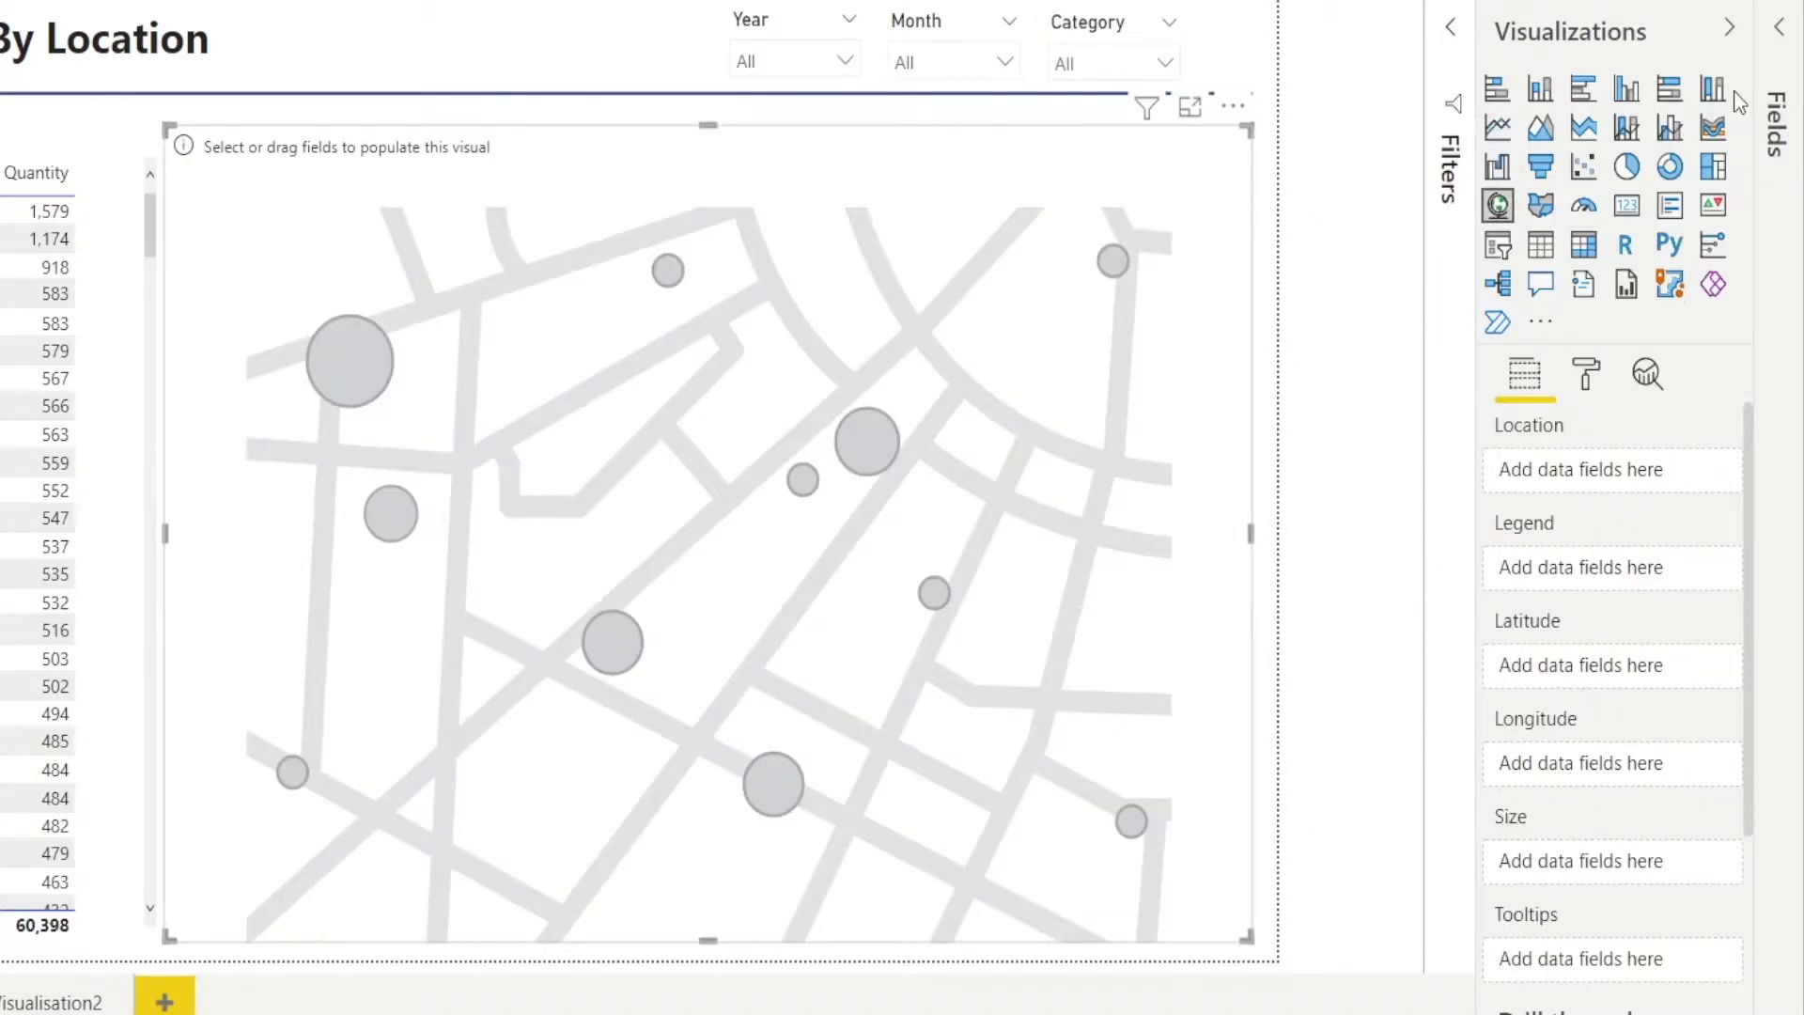
pyautogui.click(1779, 41)
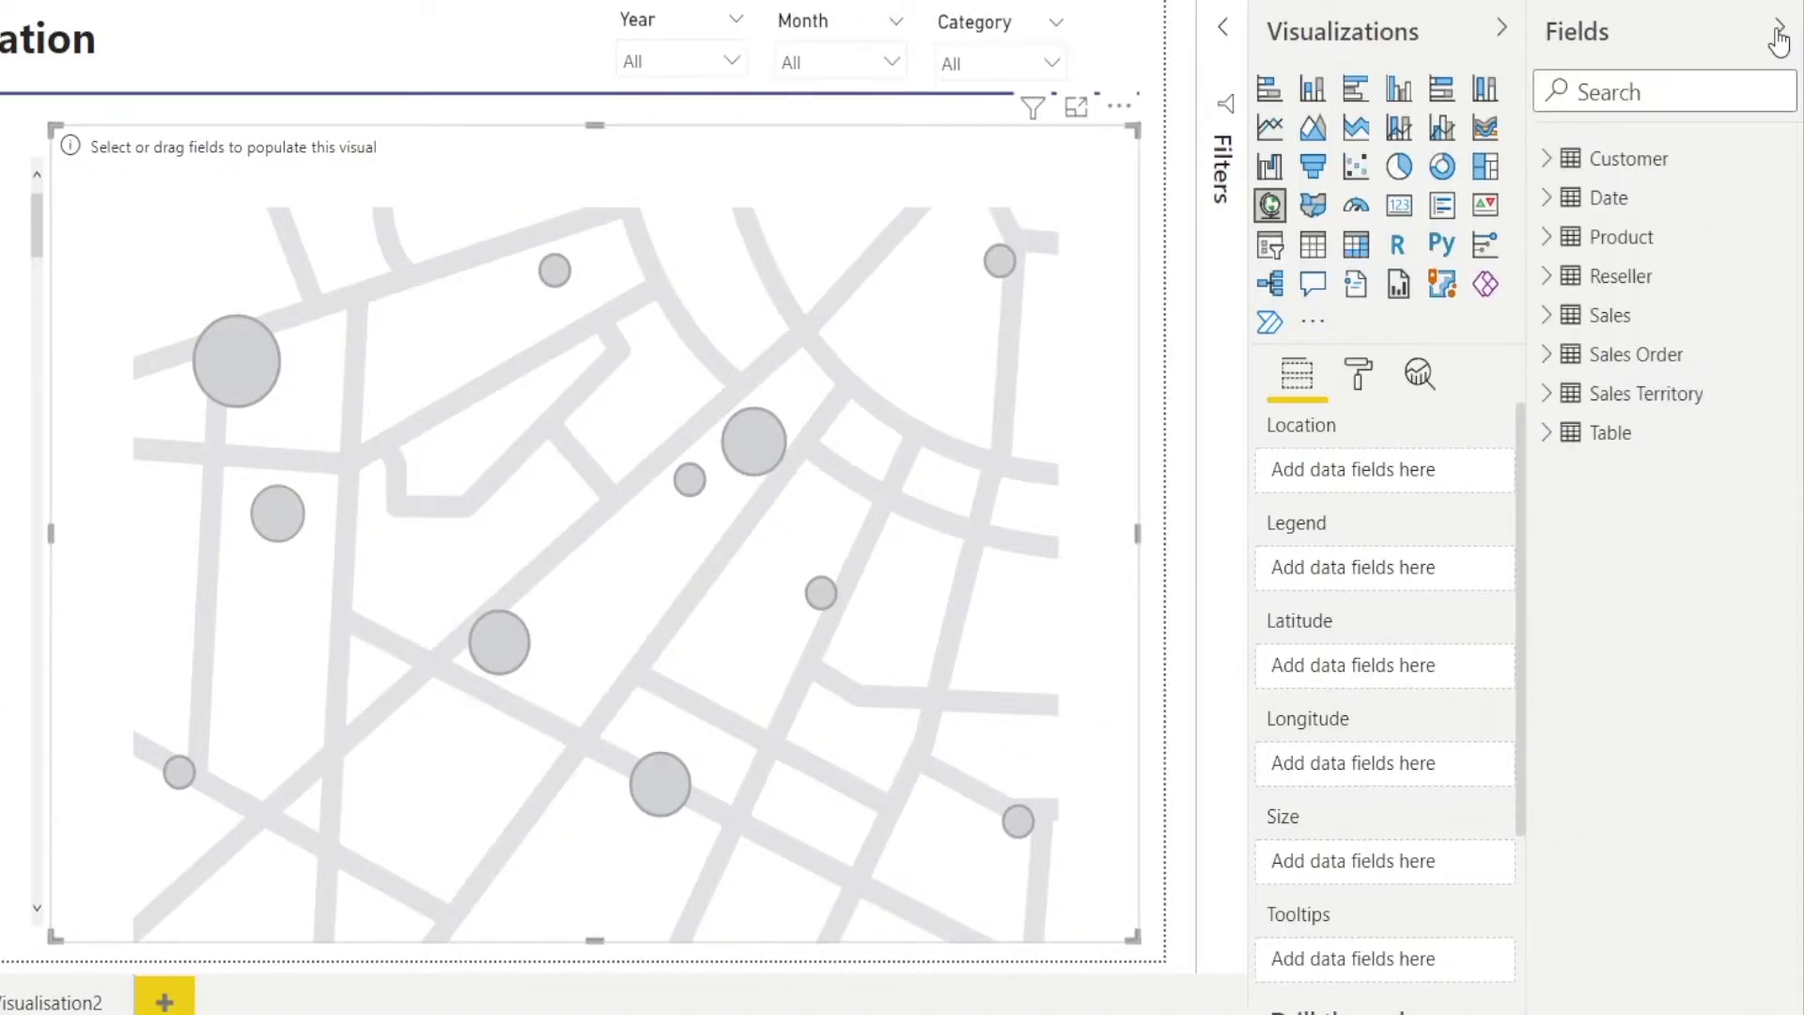
pyautogui.click(1657, 100)
pyautogui.write('City')
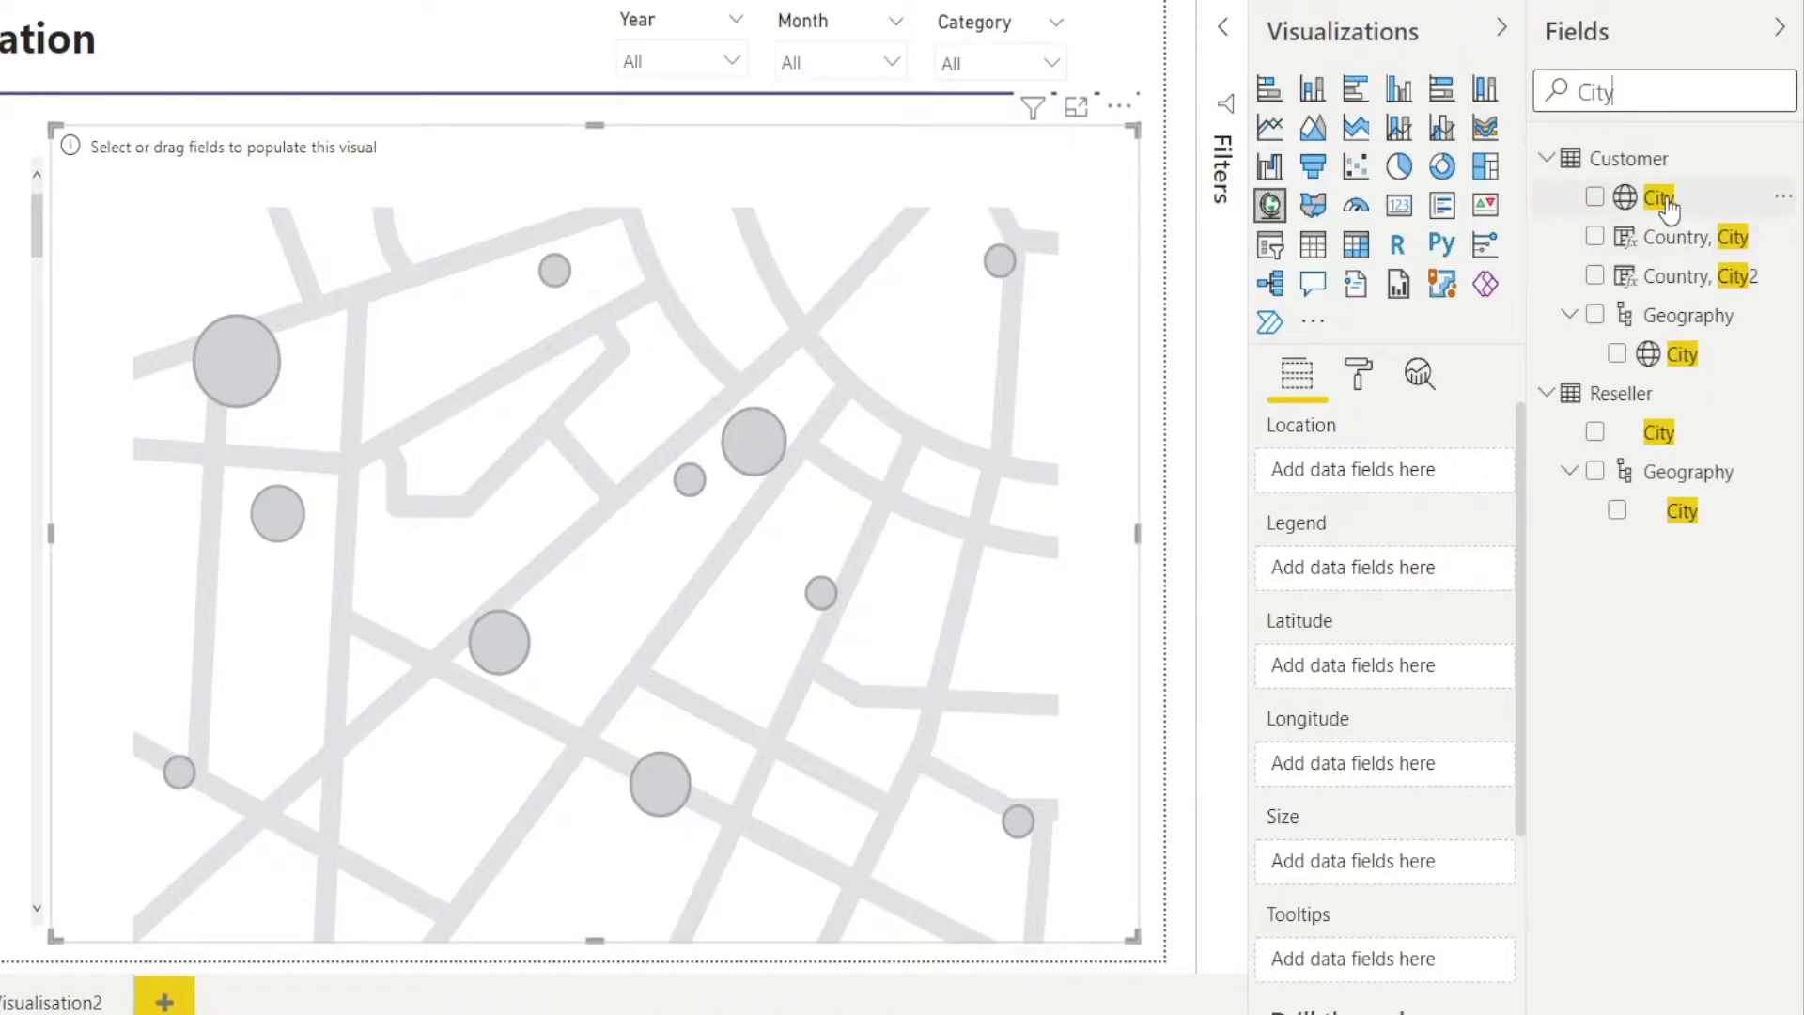
pyautogui.moveTo(1665, 205); pyautogui.dragTo(1430, 468)
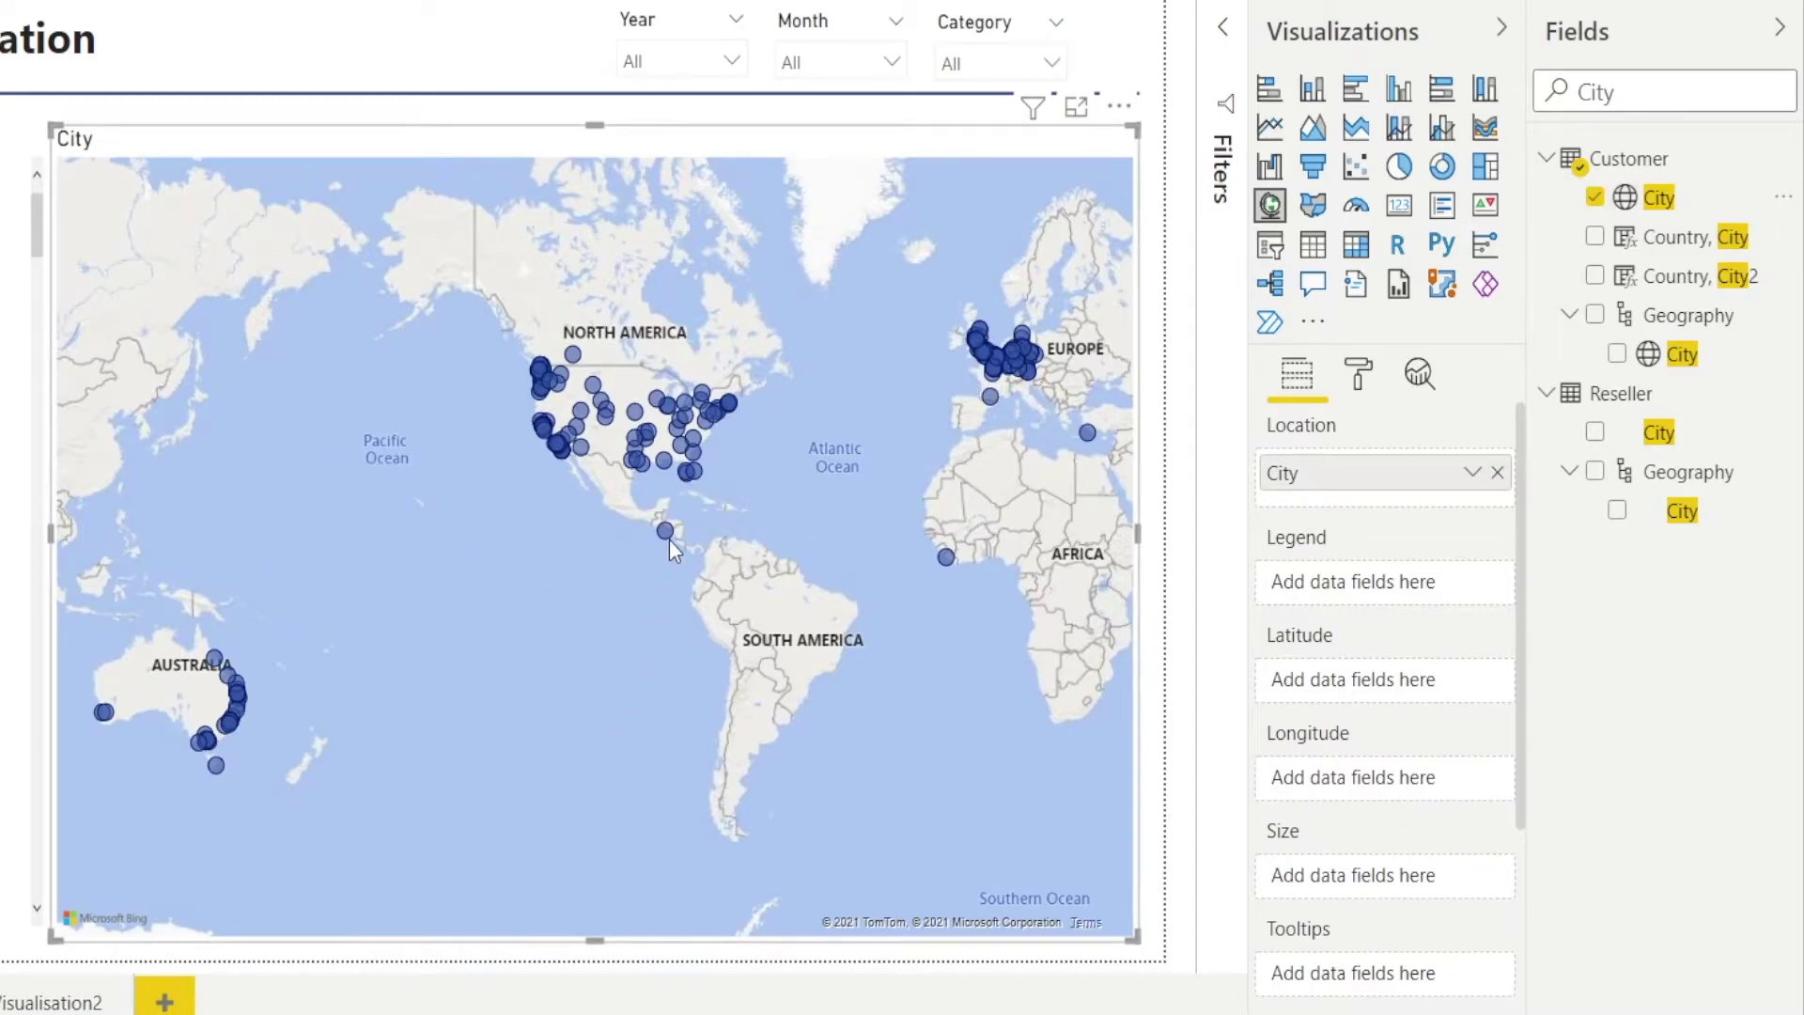
pyautogui.moveTo(665, 543)
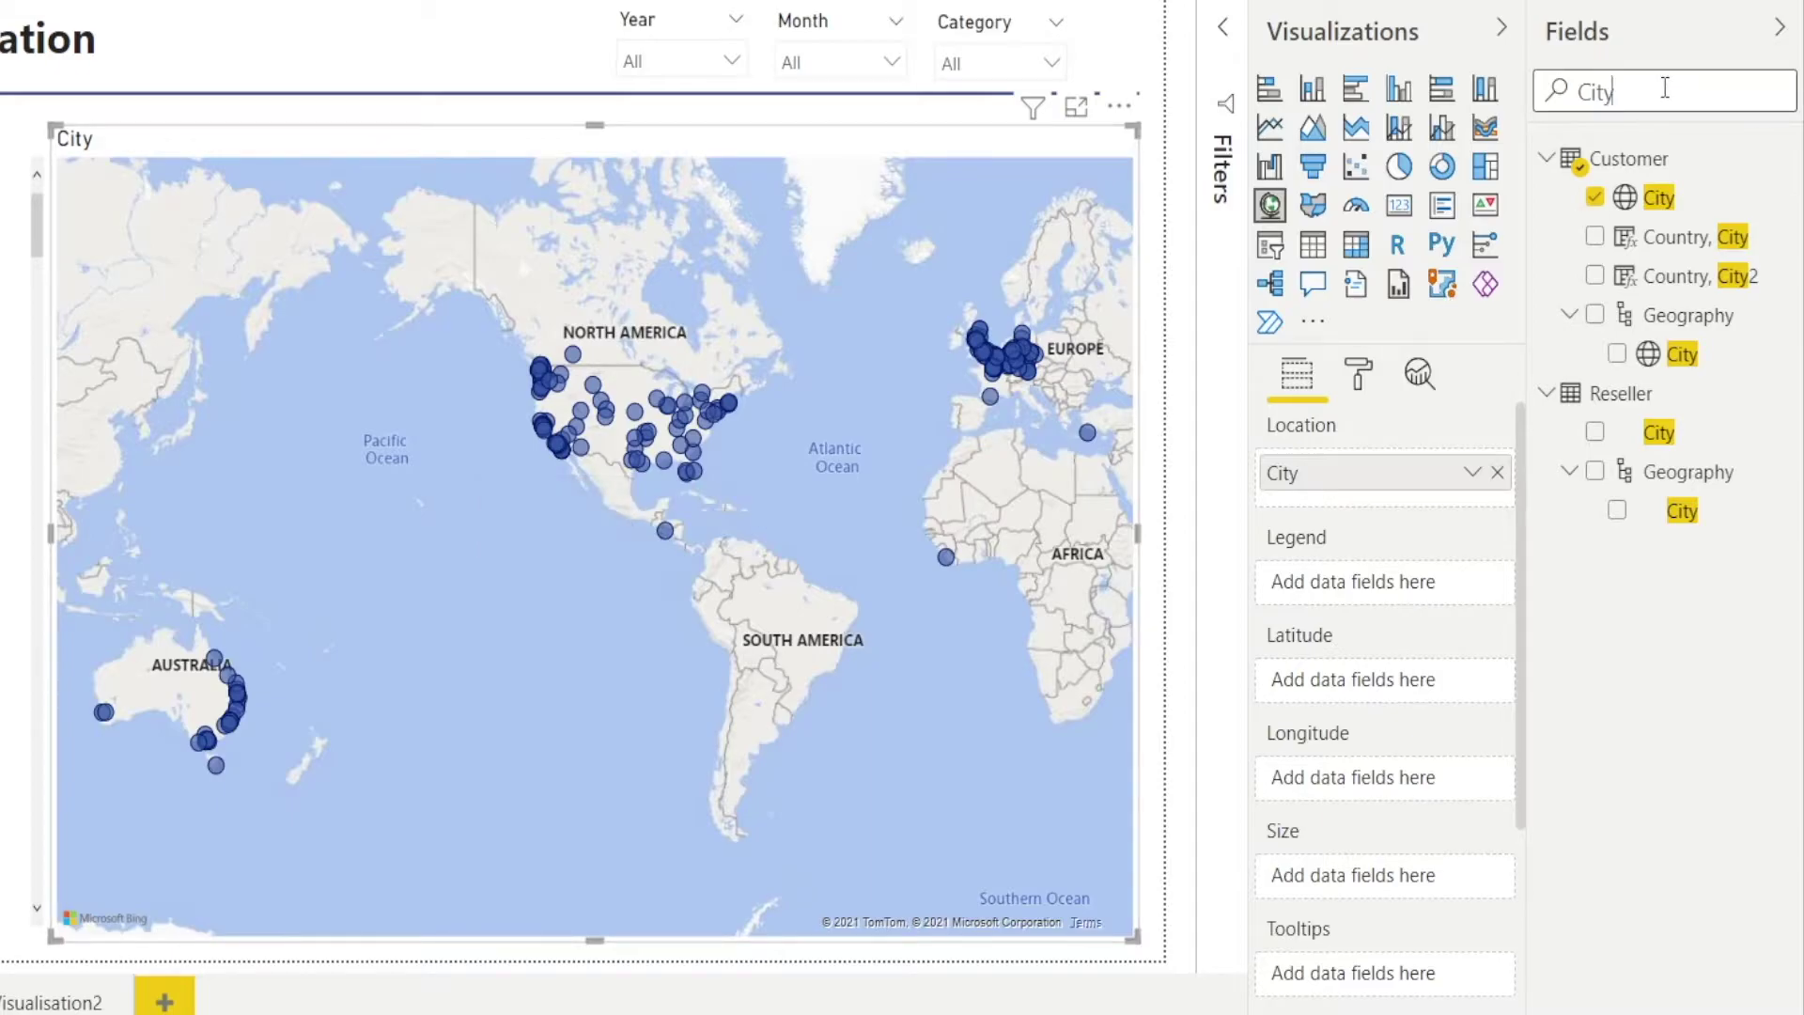
# Step: Find the Sales table's Order Quantity field and use it as the map's bubble Size
pyautogui.press('BackSpace')
pyautogui.press('BackSpace')
pyautogui.press('BackSpace')
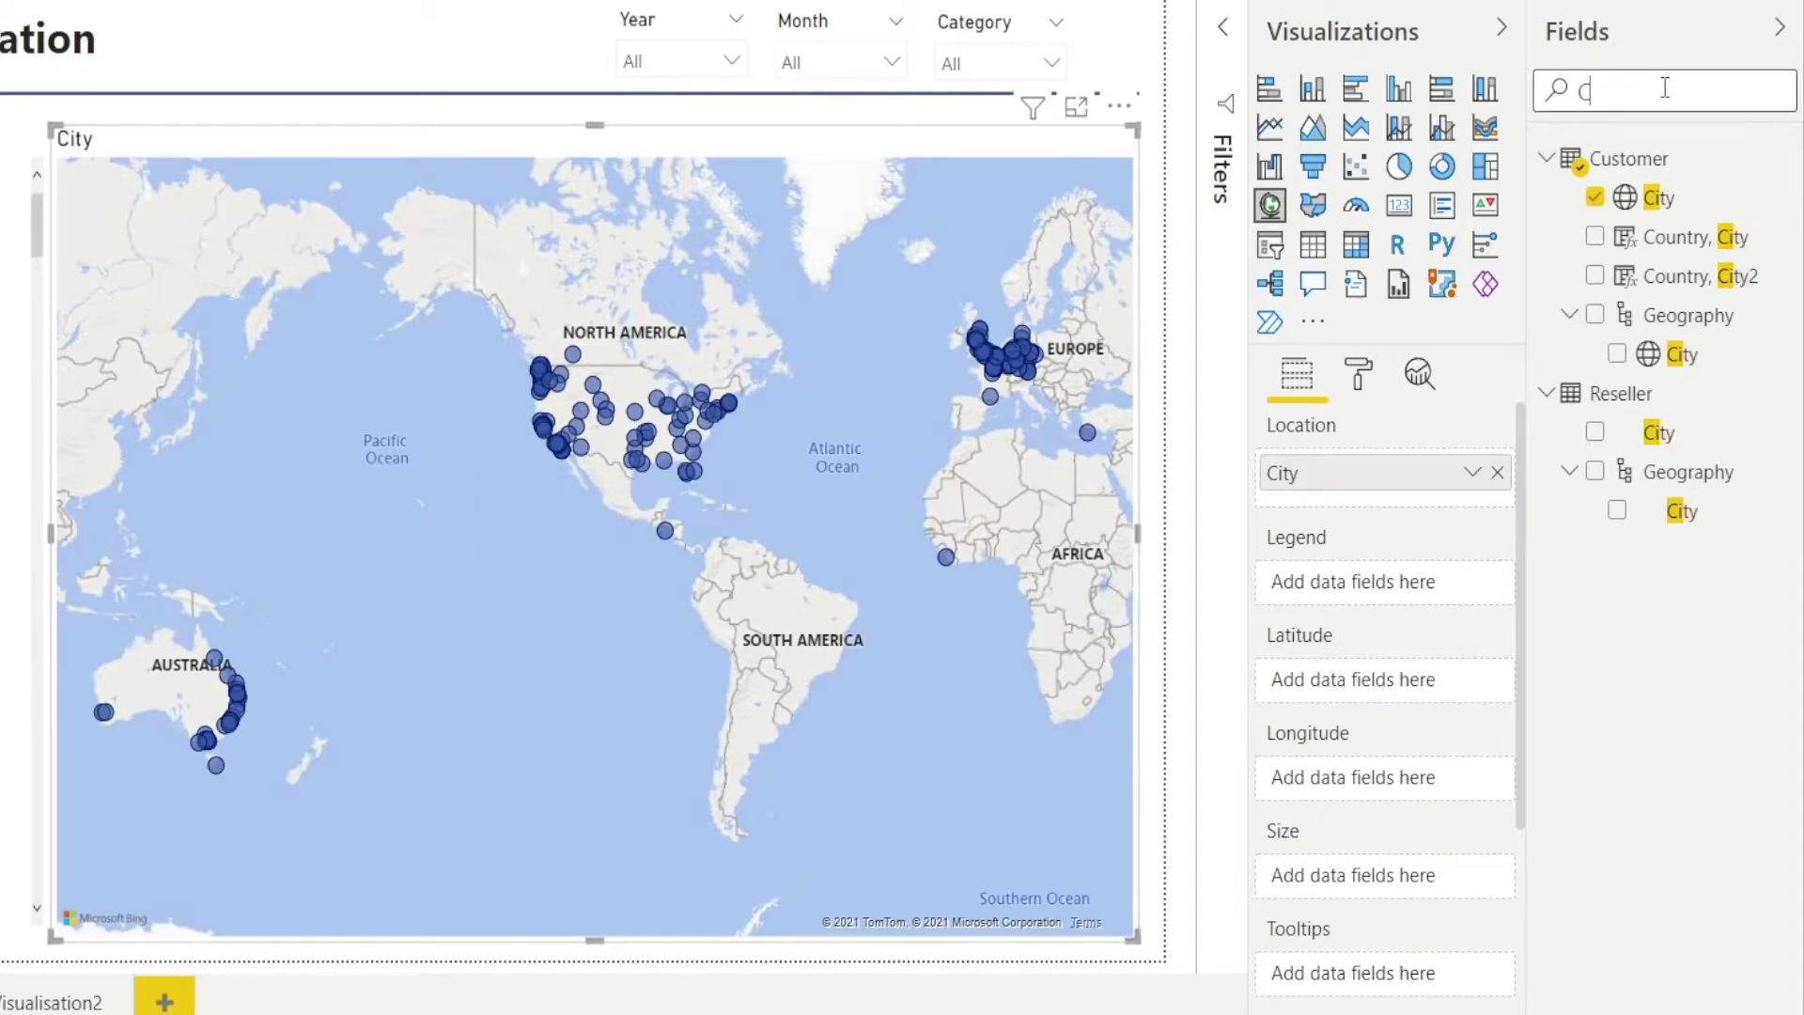
pyautogui.press('BackSpace')
pyautogui.write('Ord')
pyautogui.moveTo(1688, 215); pyautogui.dragTo(1398, 877)
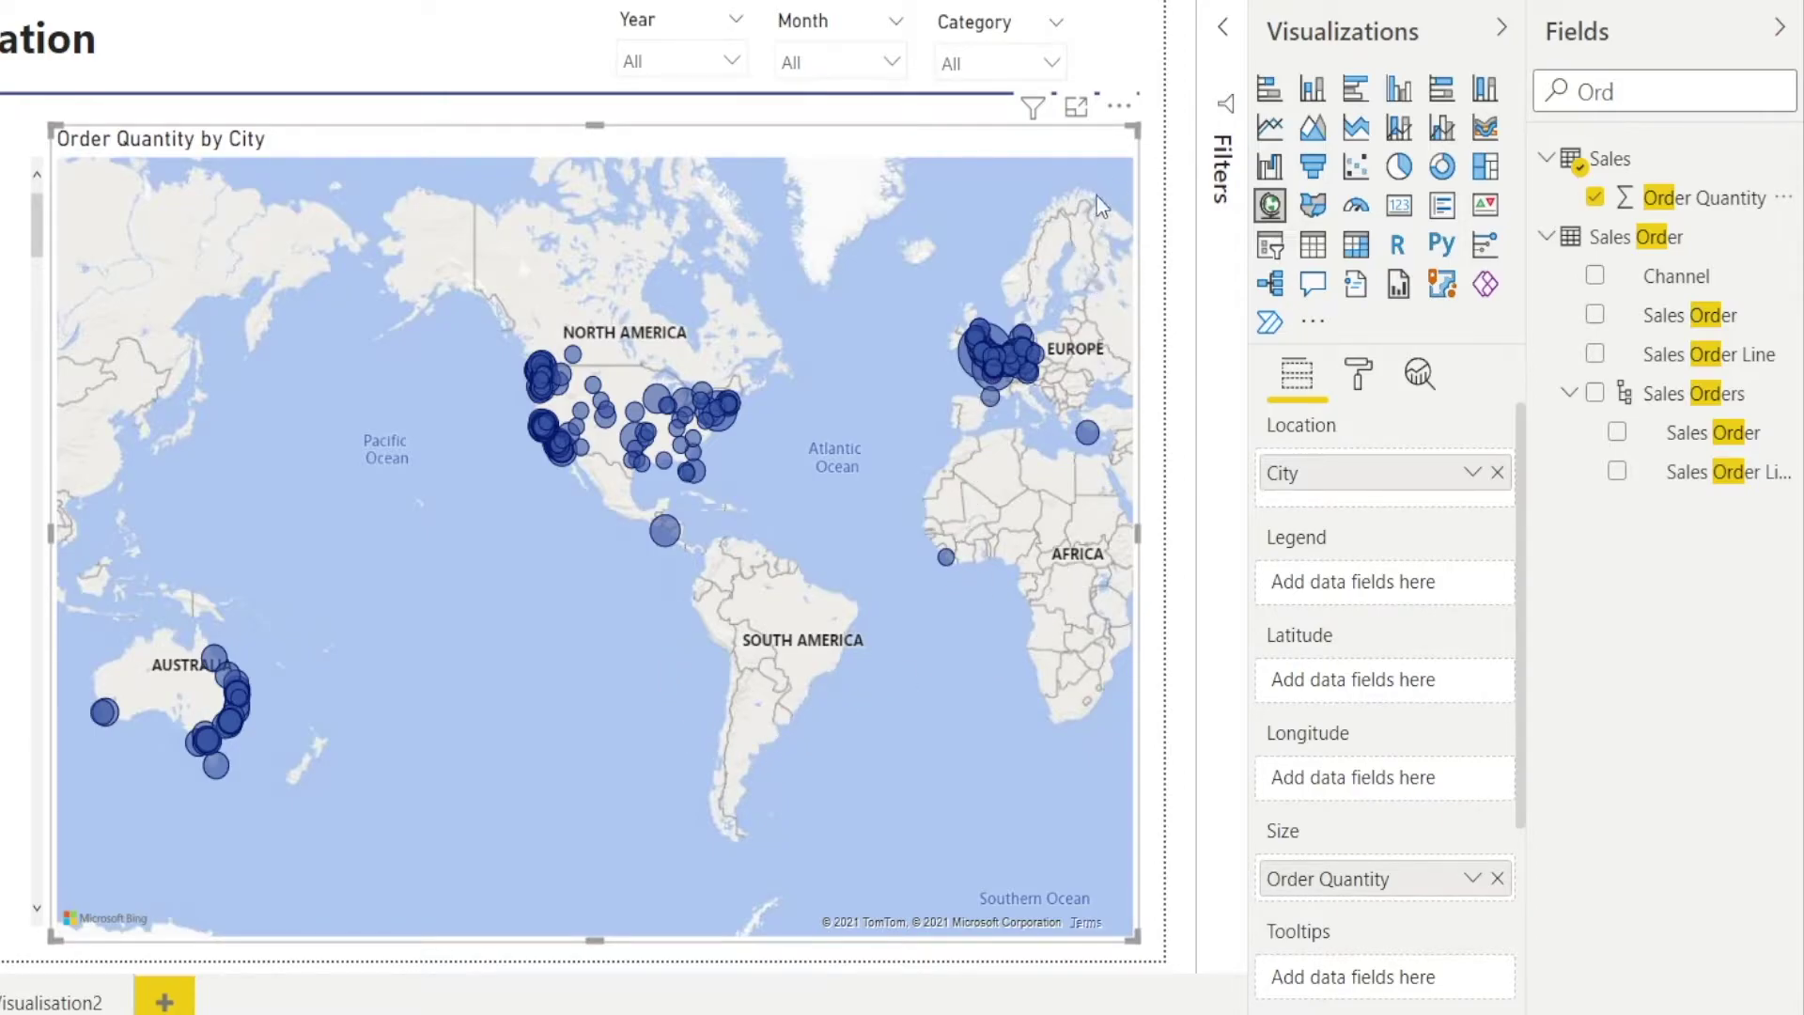
# Step: Turn on the map's zoom buttons and test them by zooming in and back out
pyautogui.click(1361, 380)
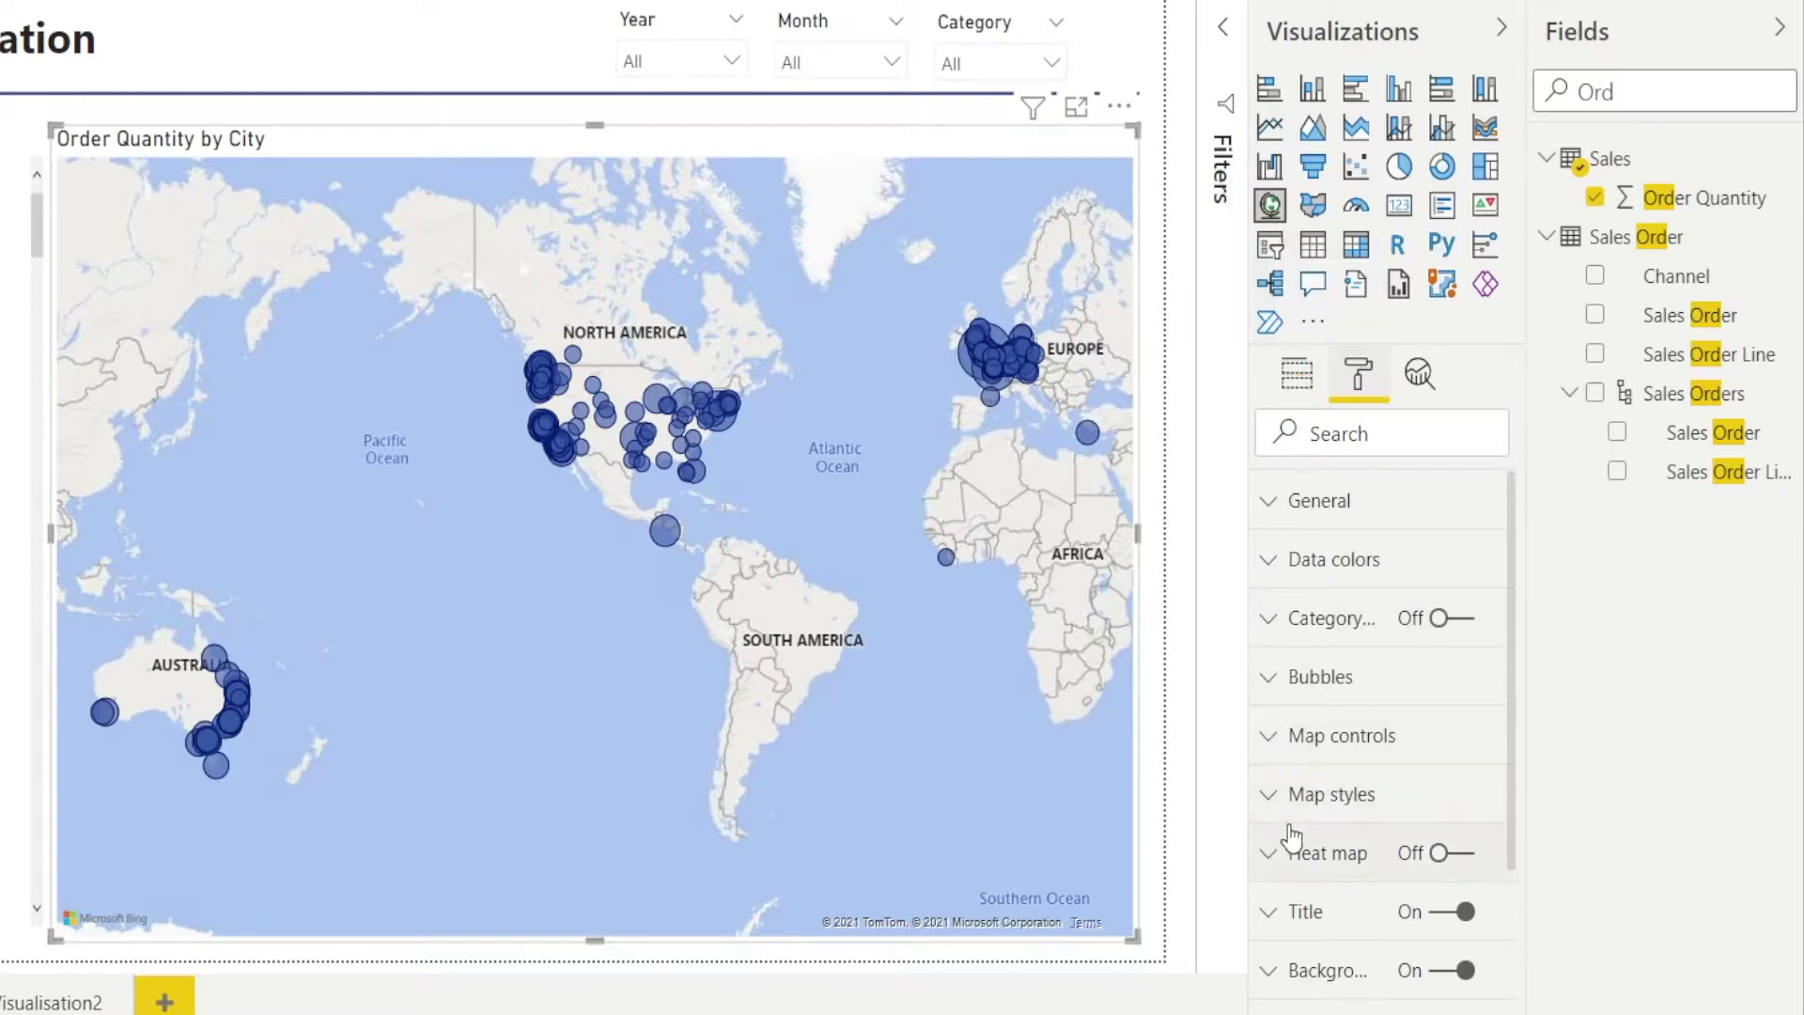
pyautogui.click(1297, 736)
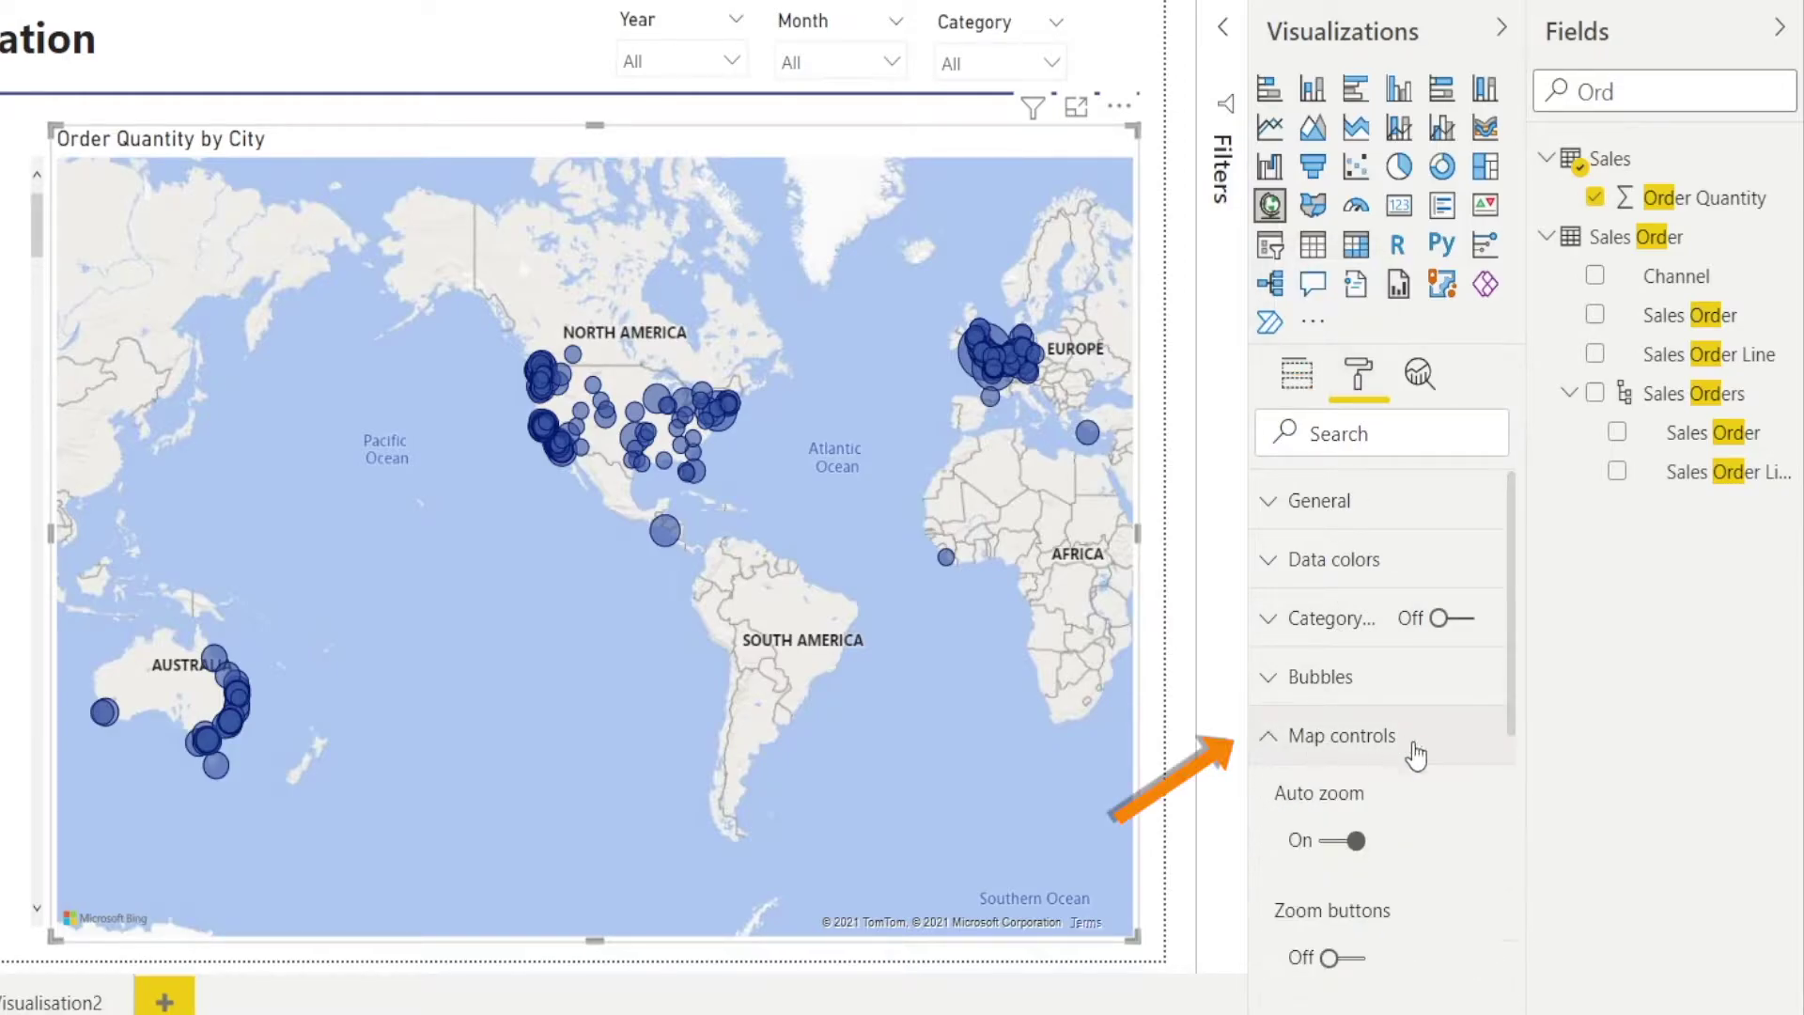
pyautogui.scroll(-3, 1419, 751)
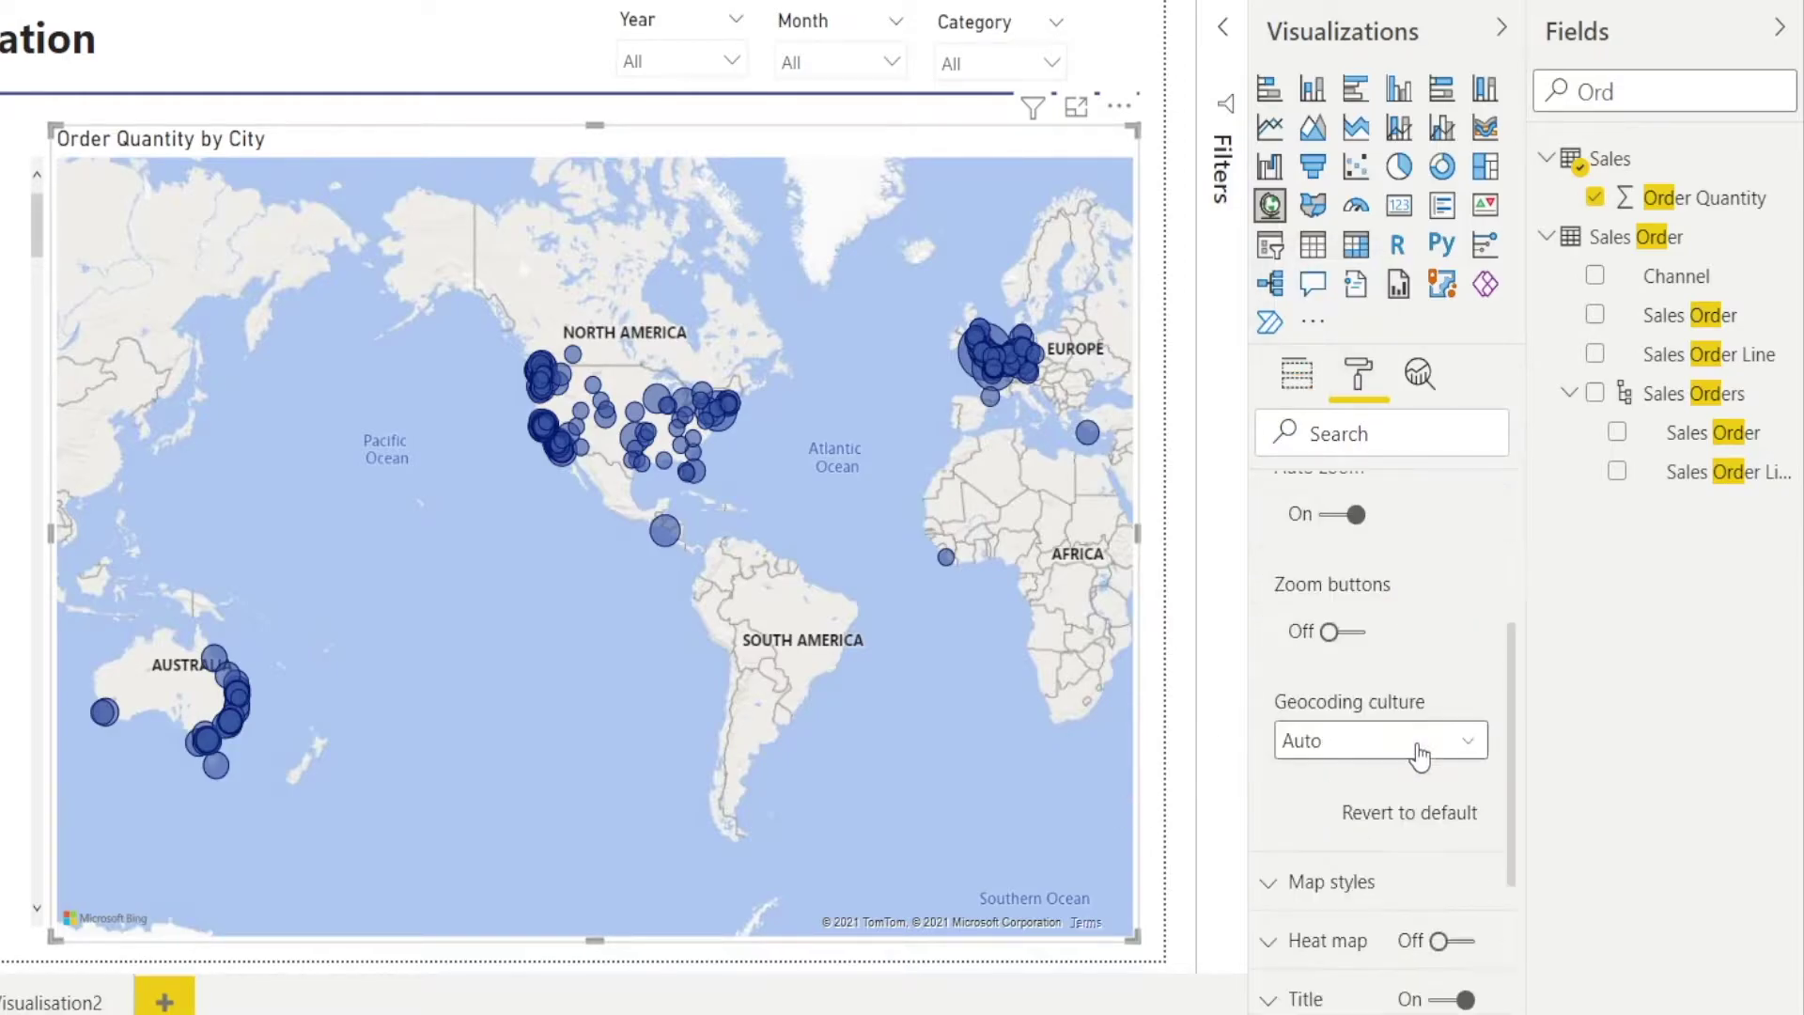
pyautogui.click(1363, 635)
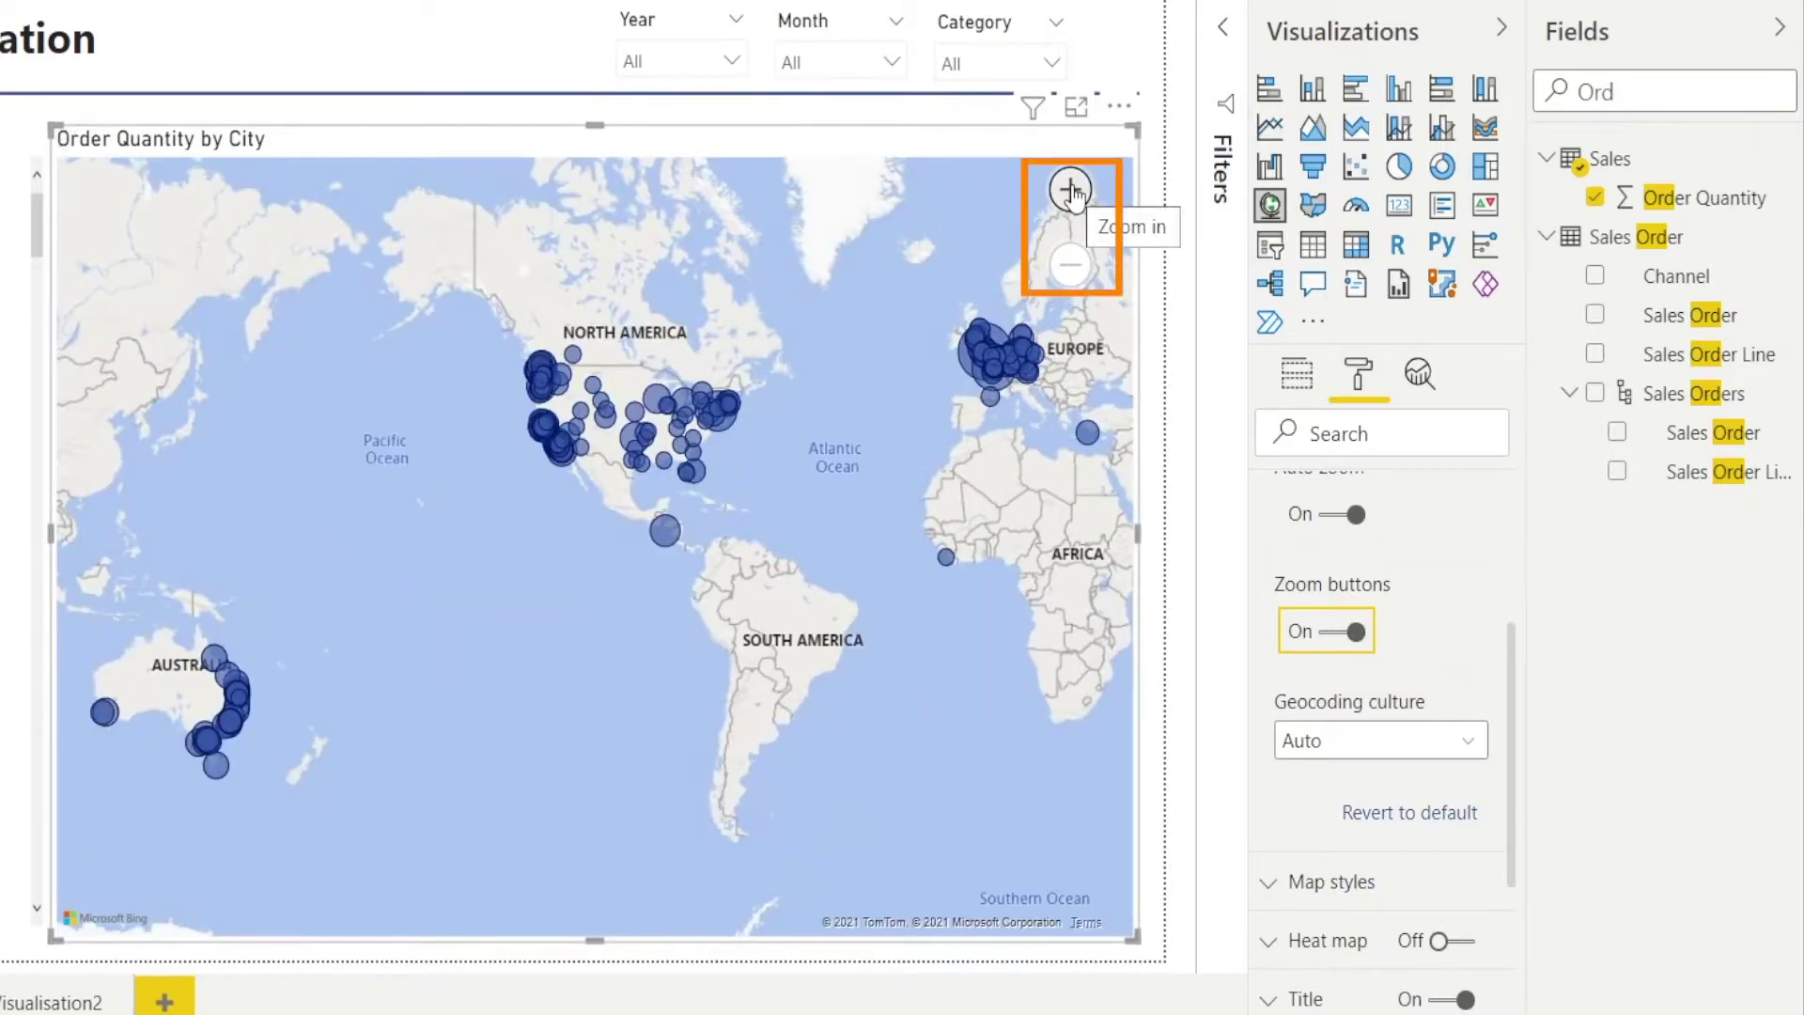
pyautogui.click(1071, 191)
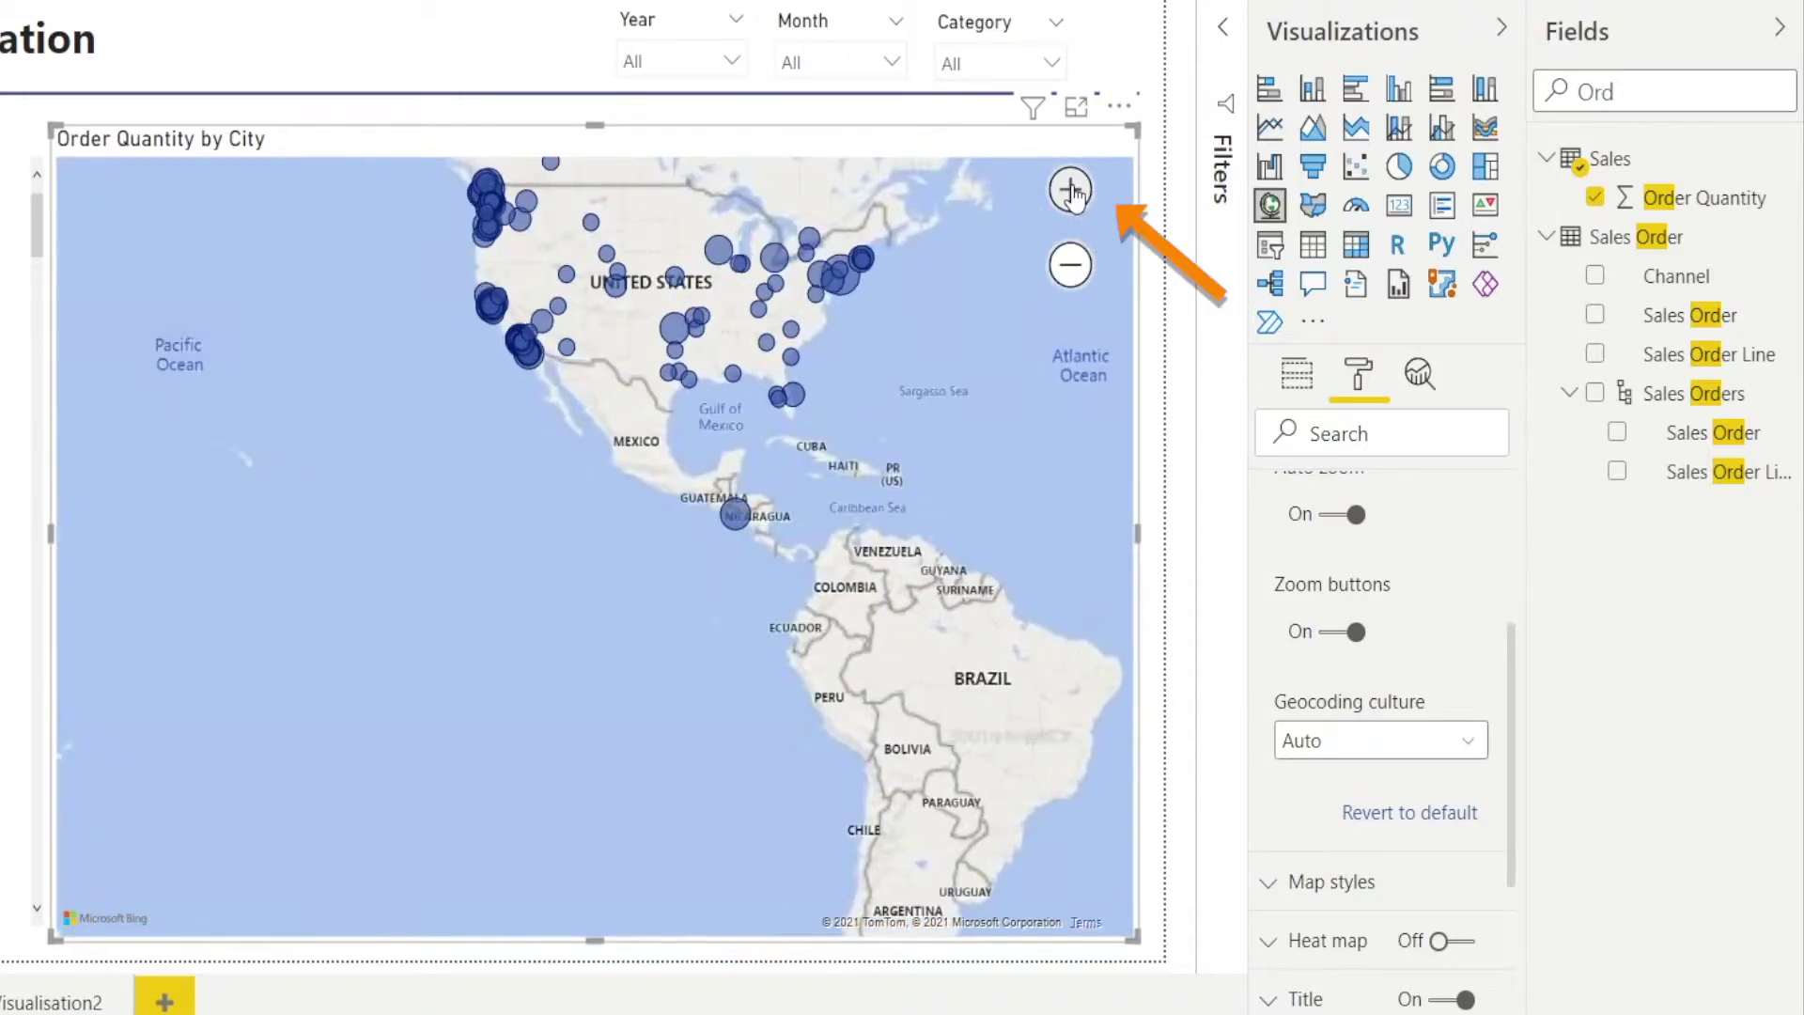
pyautogui.click(1071, 267)
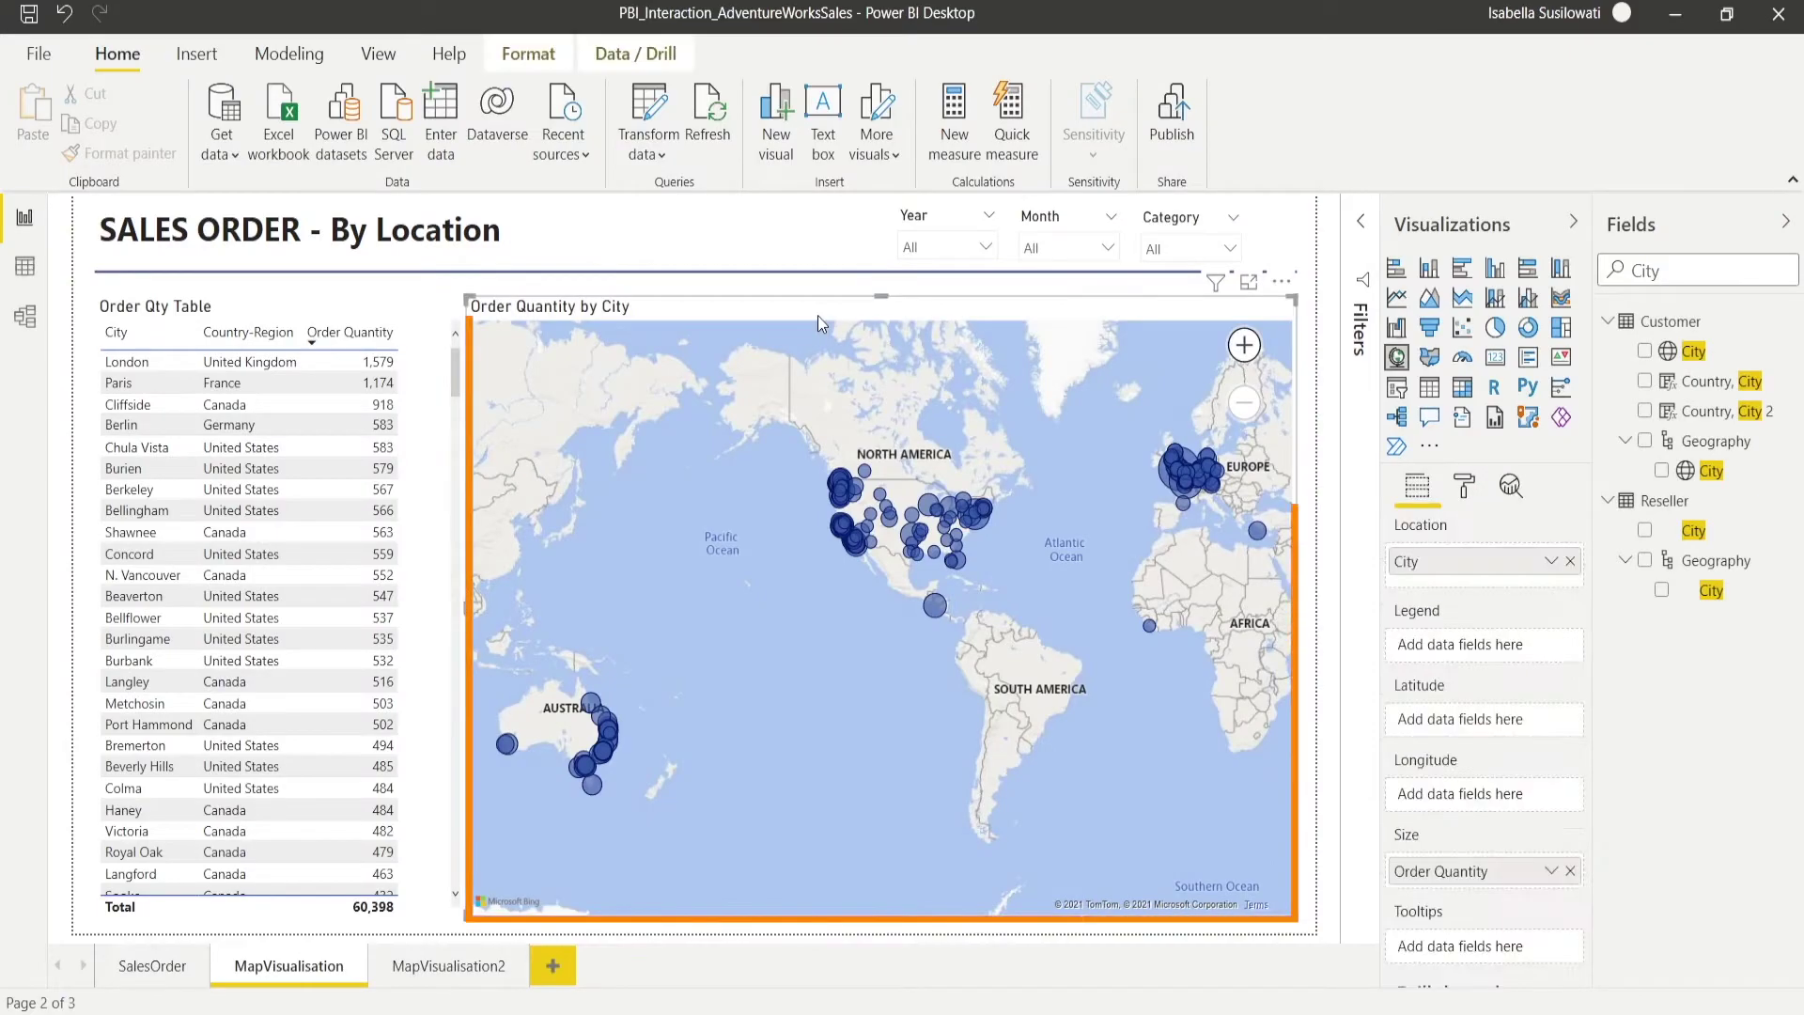
# Step: Try the Dark and Aerial map themes and set the theme back to Road
pyautogui.click(1459, 490)
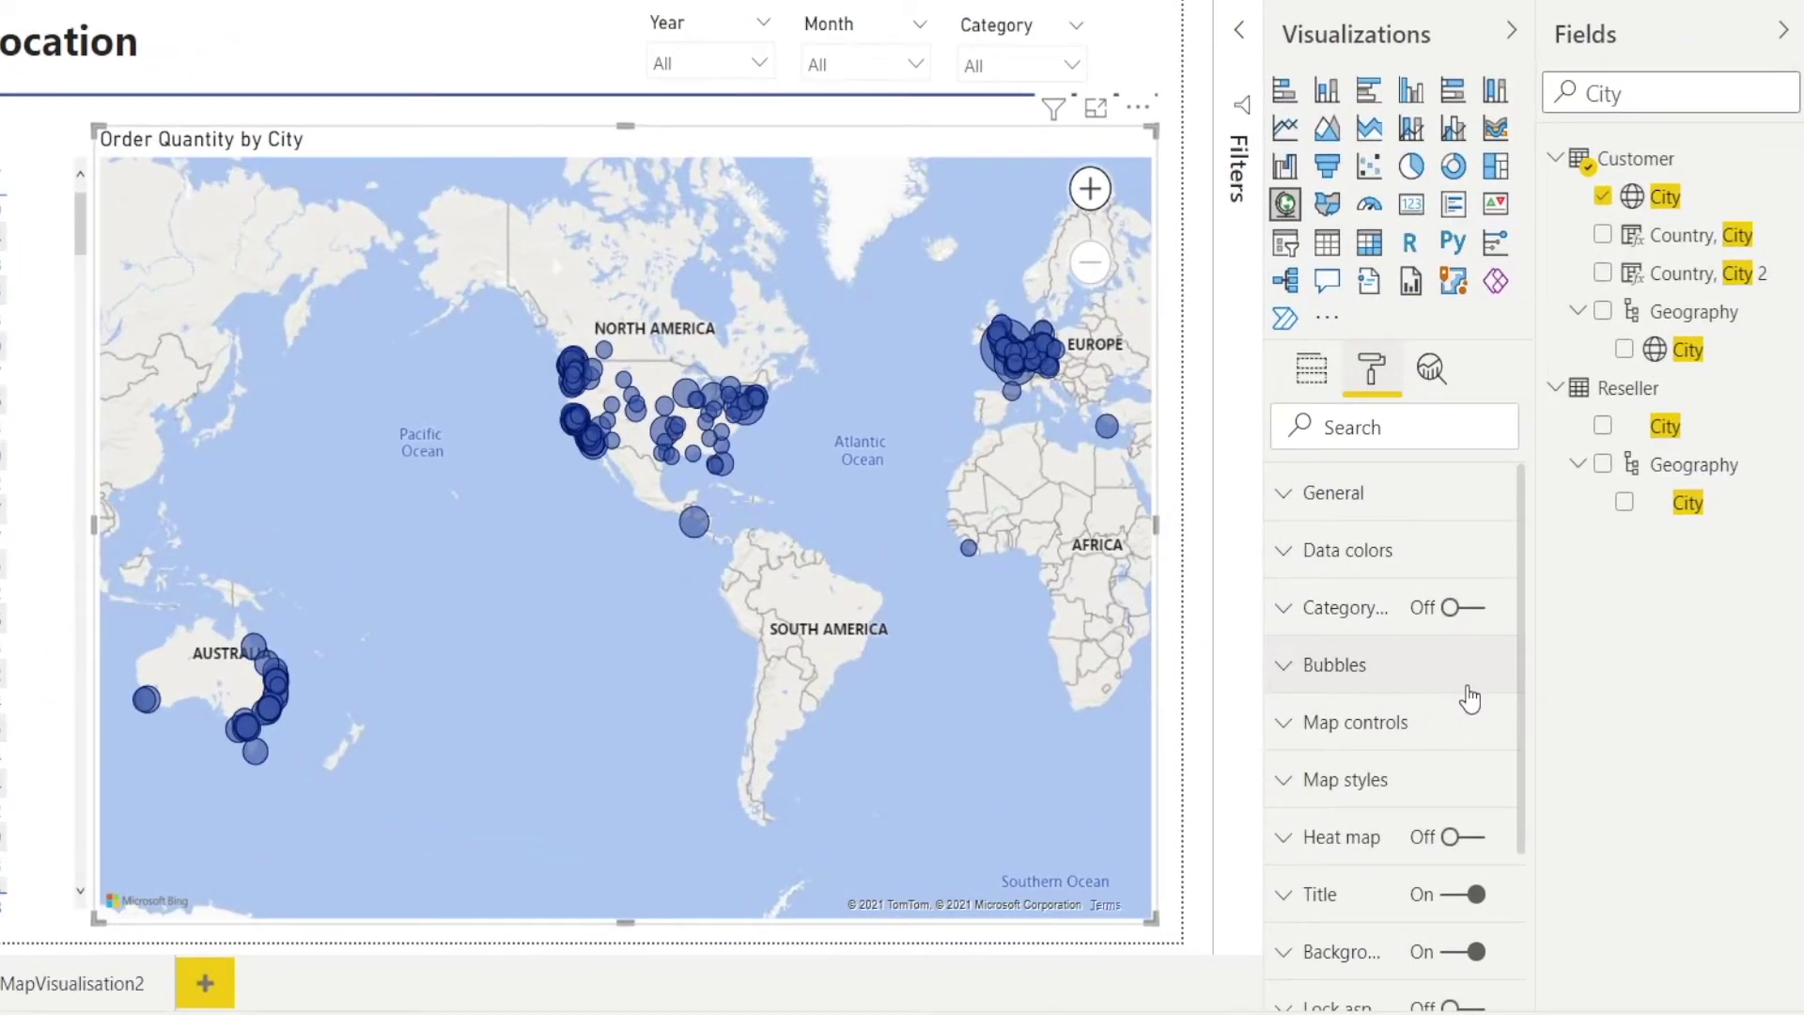
pyautogui.click(1289, 791)
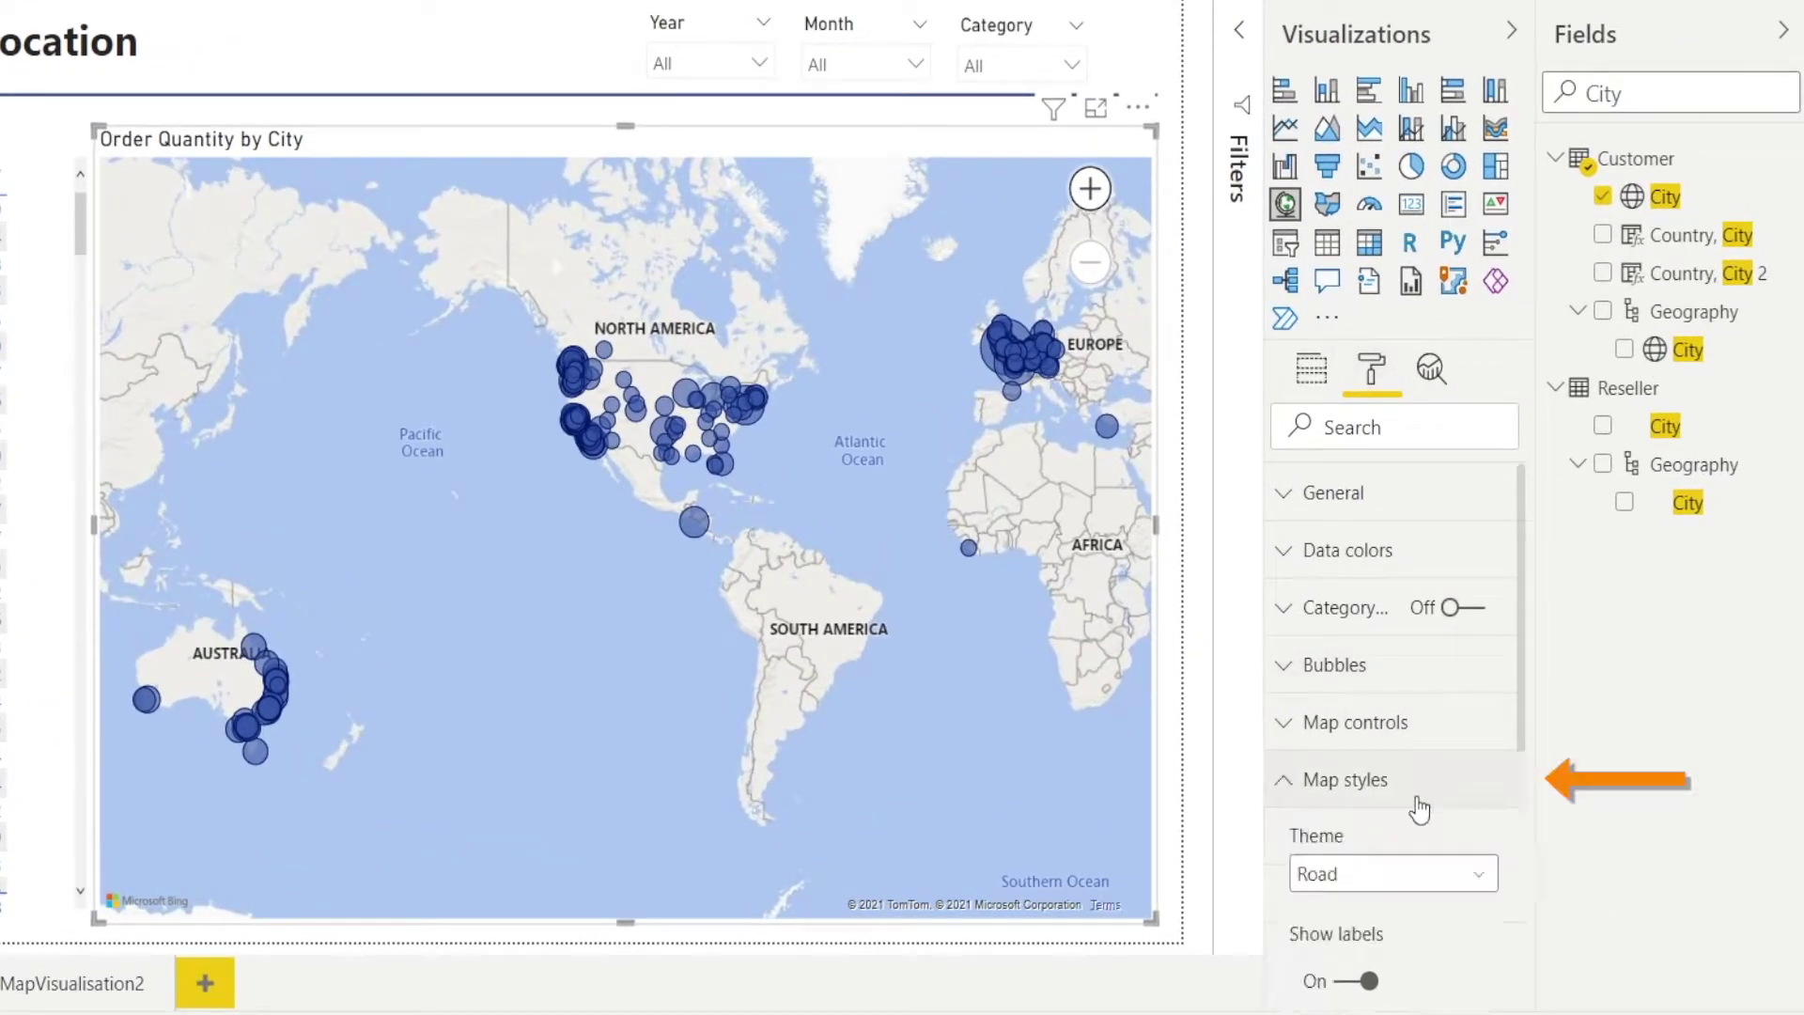
pyautogui.scroll(-2, 1419, 808)
pyautogui.click(1478, 714)
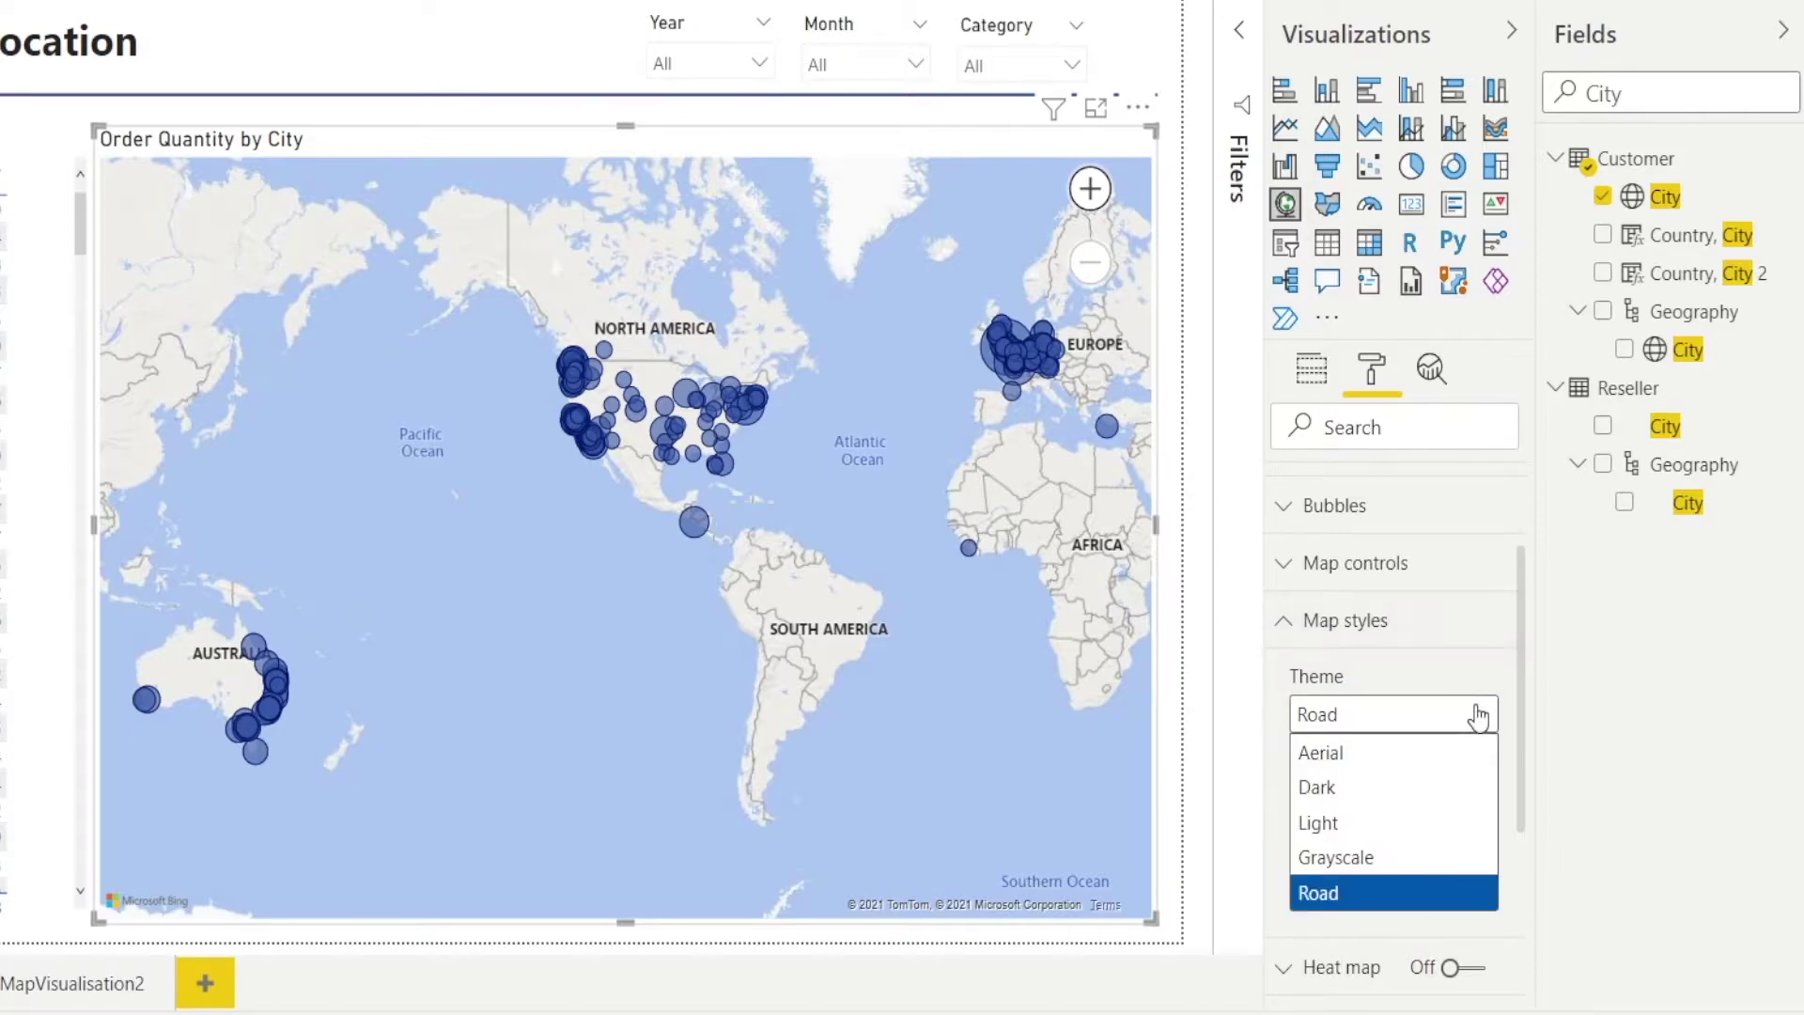
pyautogui.click(1439, 791)
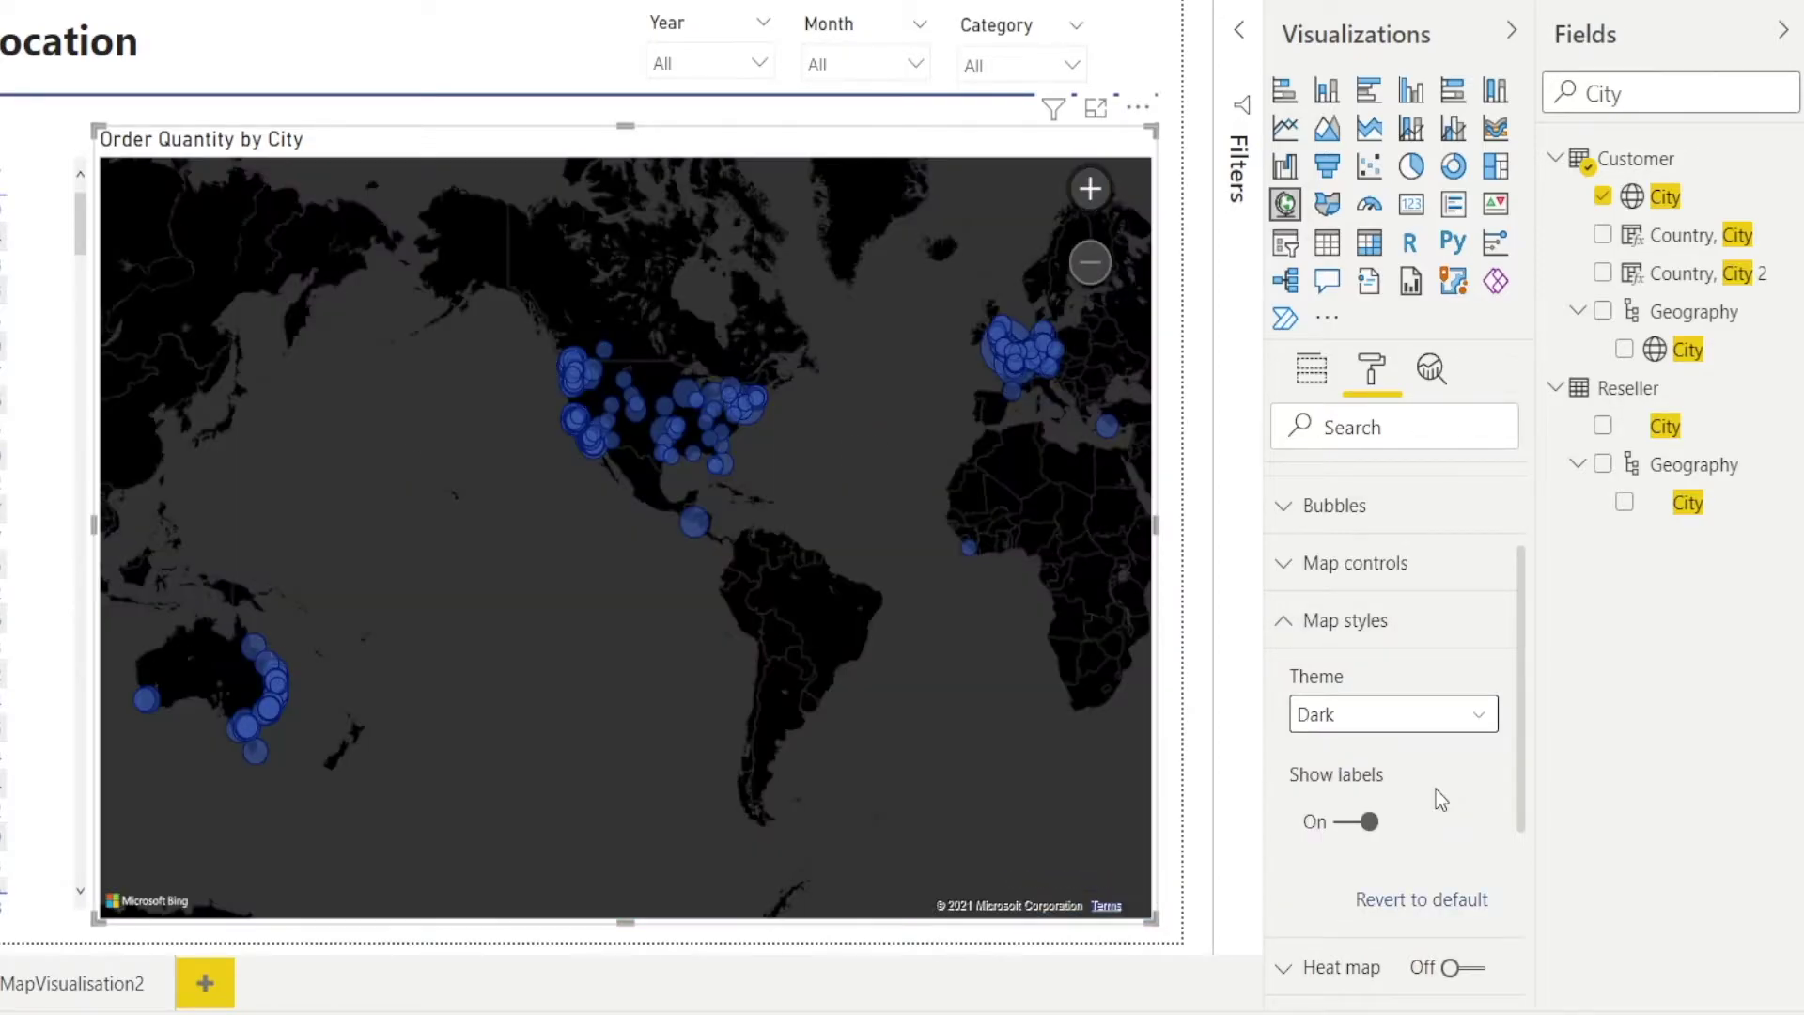
pyautogui.click(1472, 724)
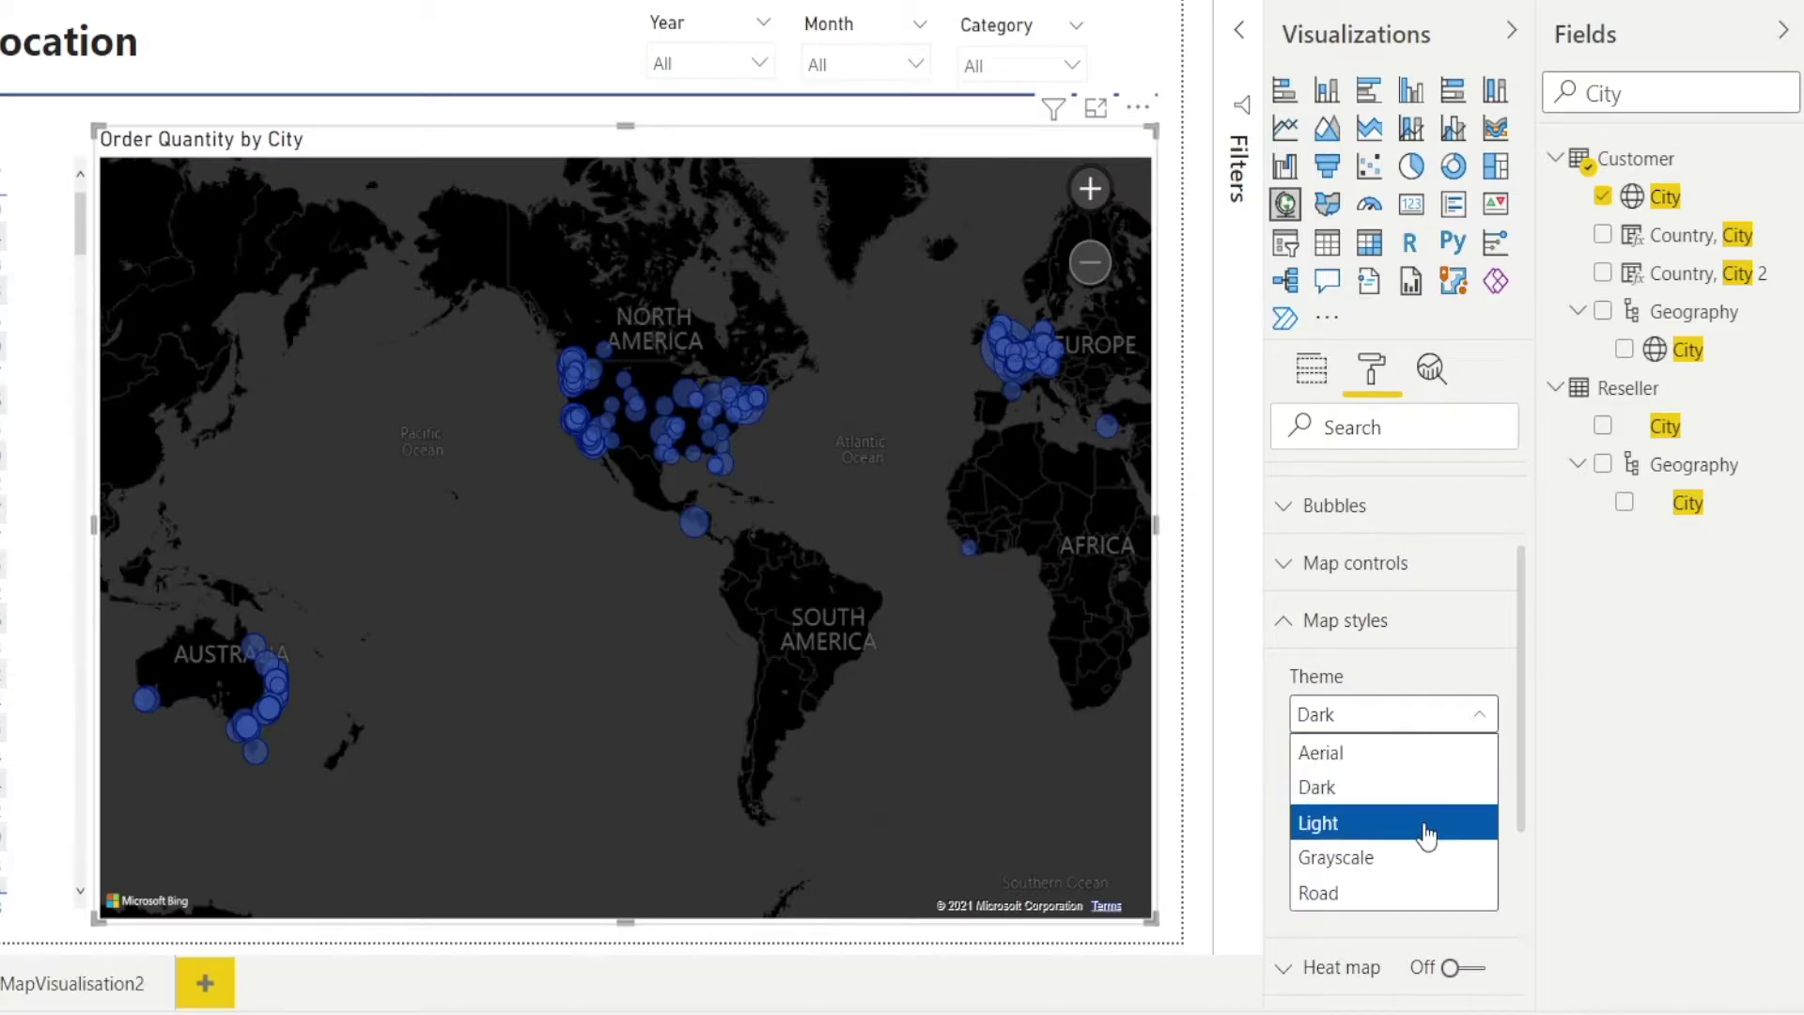
pyautogui.click(1435, 754)
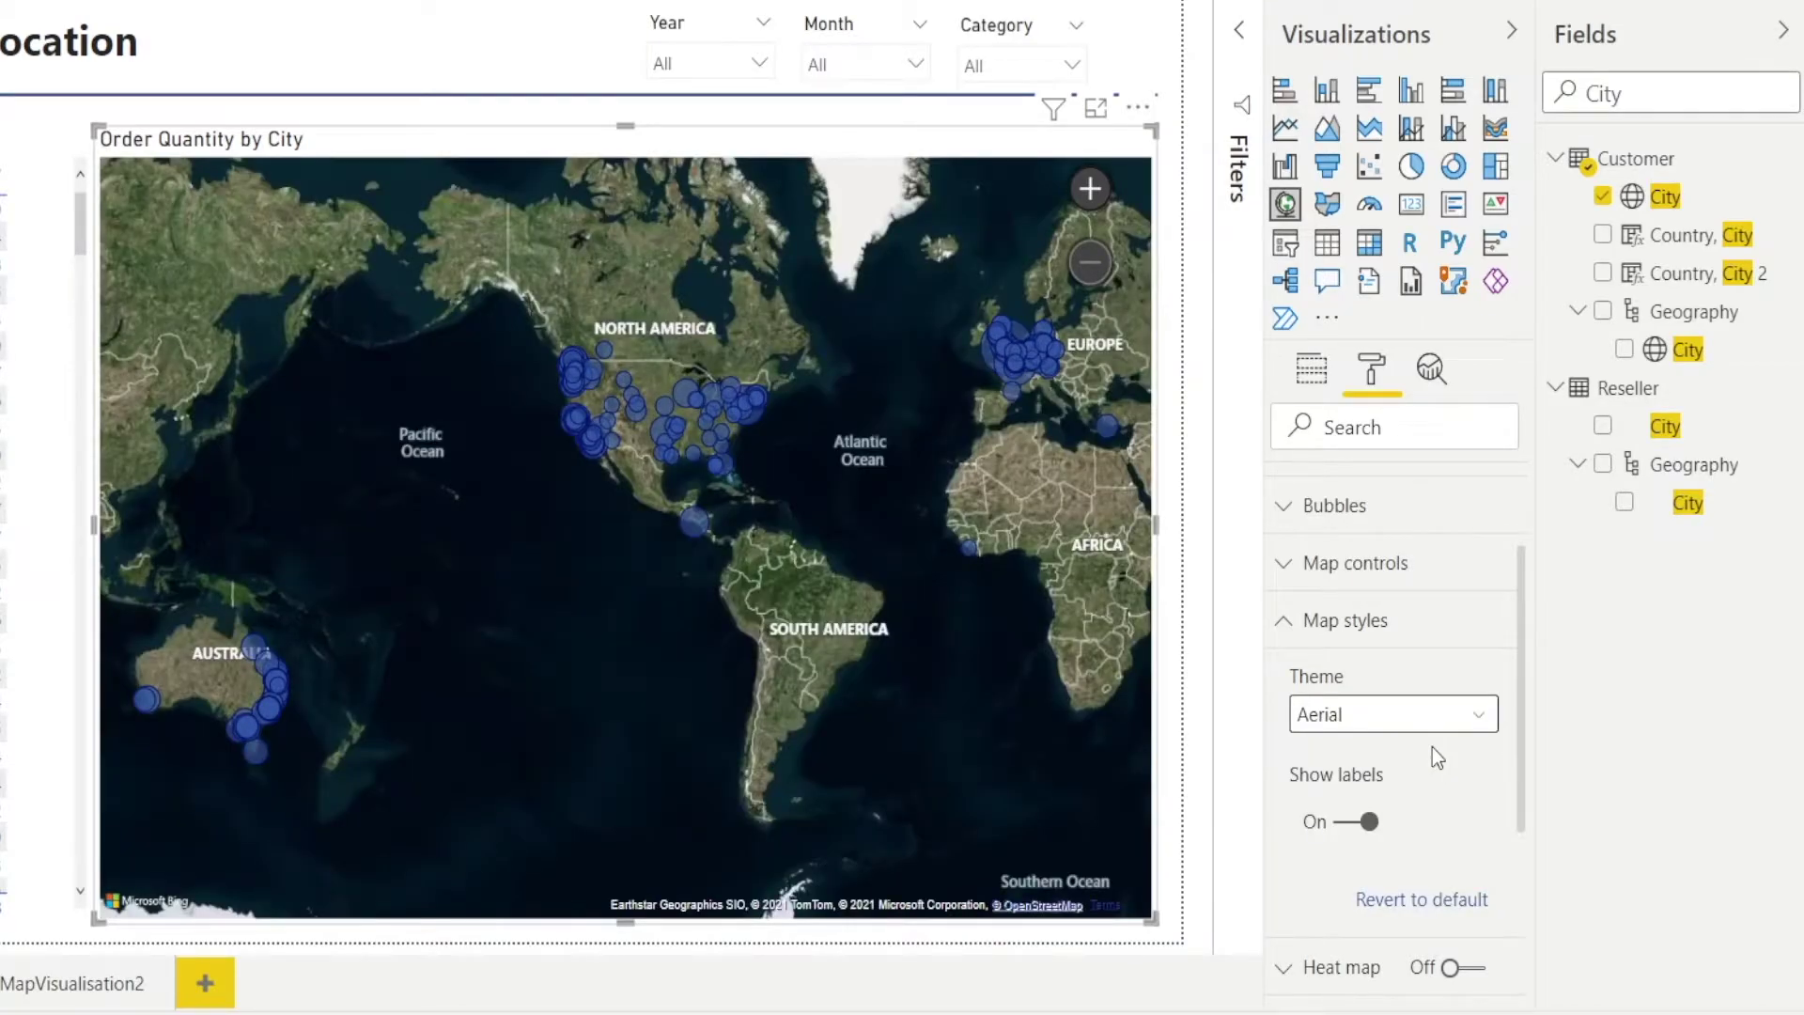
pyautogui.click(1478, 725)
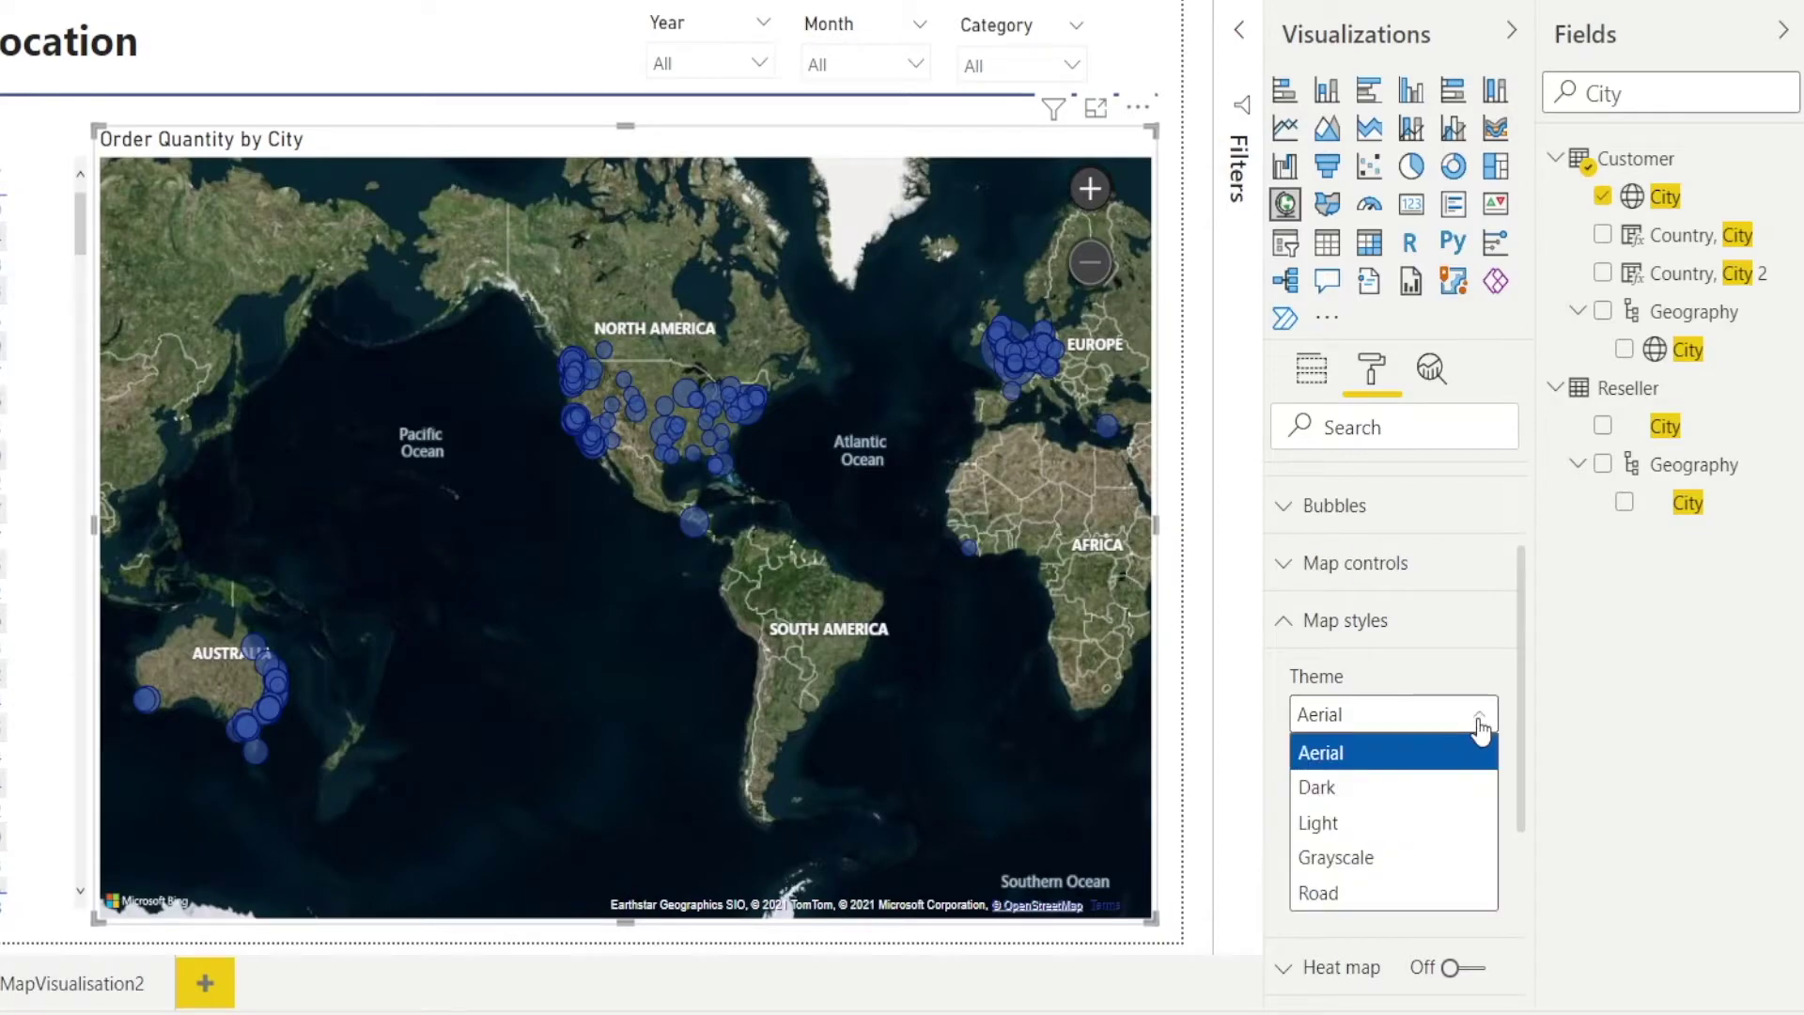
pyautogui.click(1409, 895)
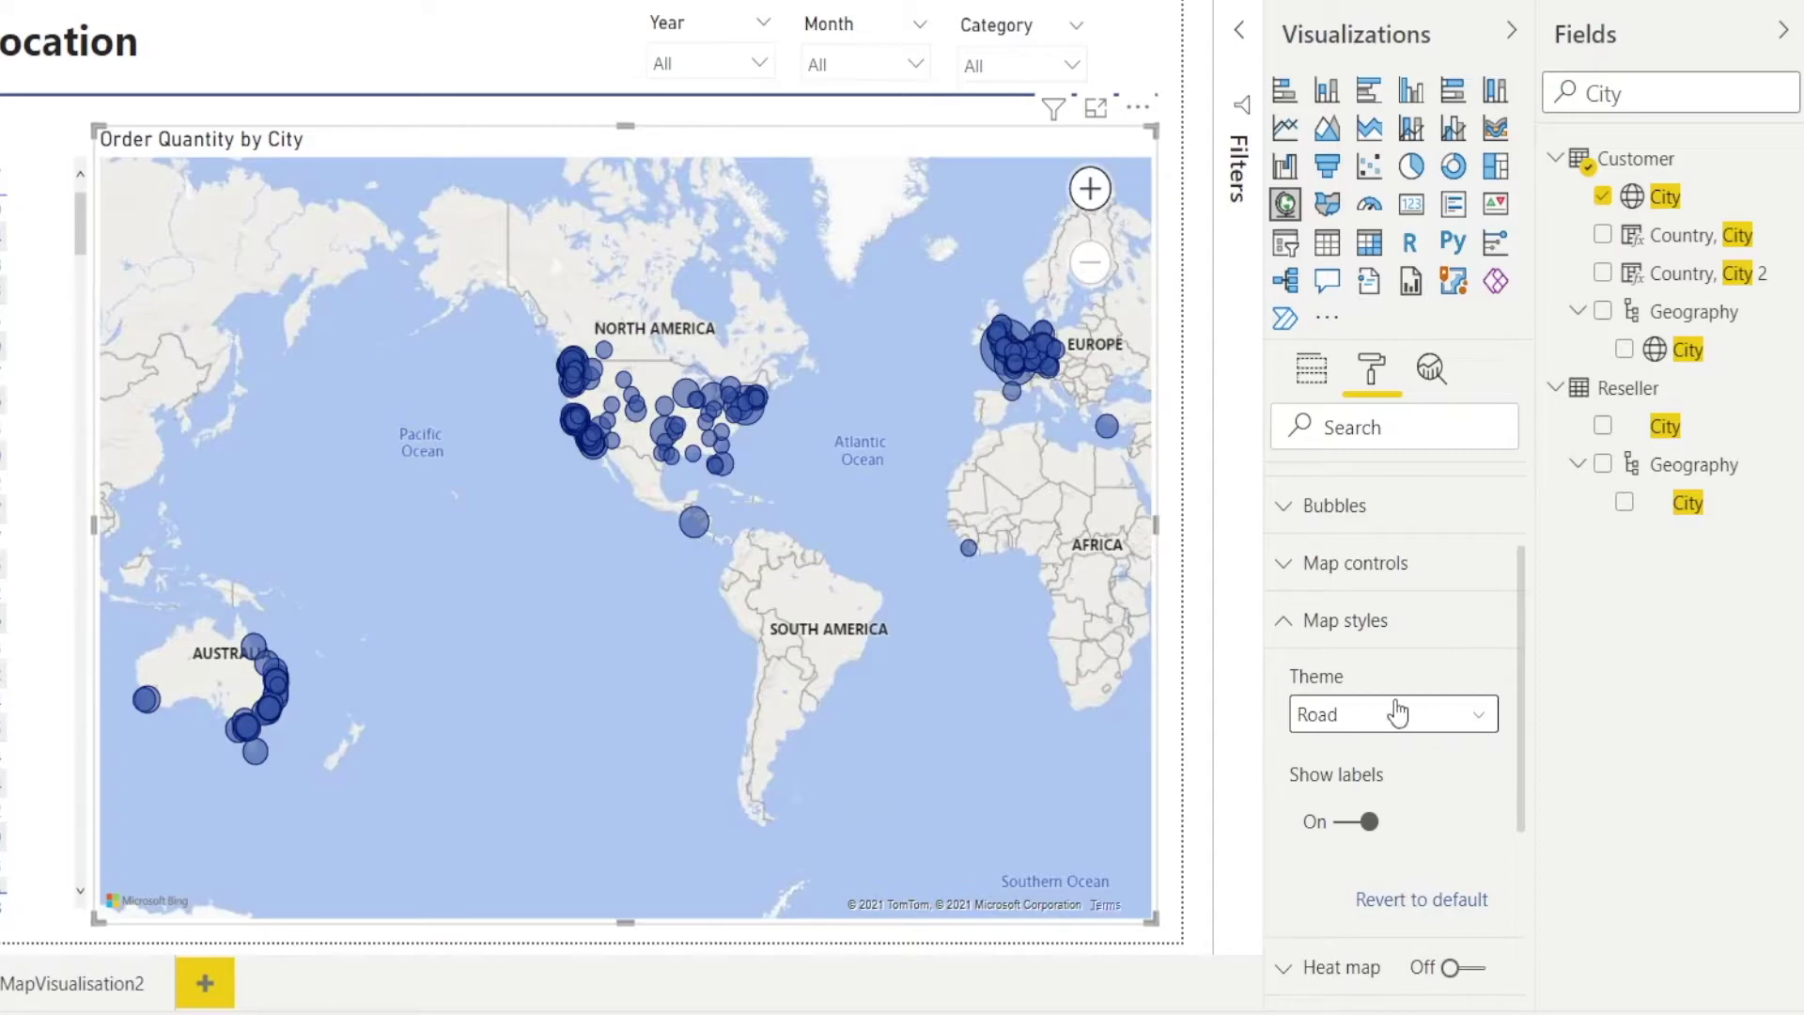
pyautogui.click(1287, 631)
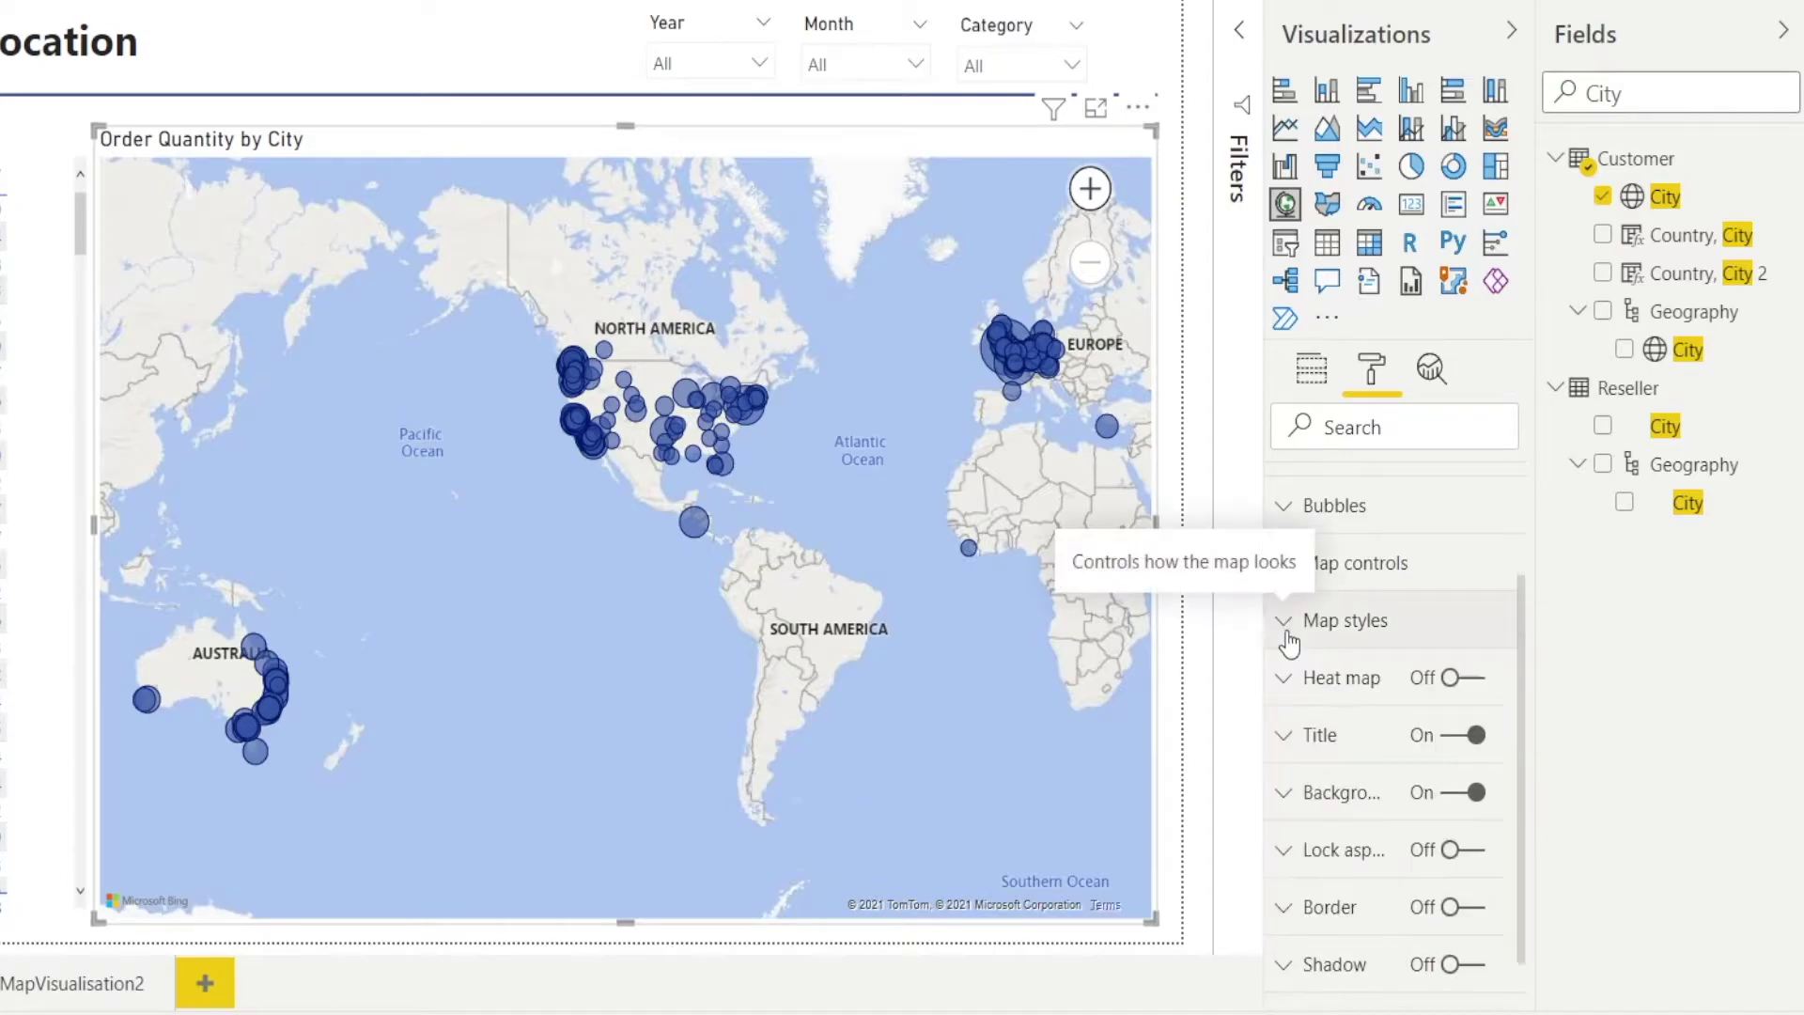
# Step: Turn on the heat map option for the Order Quantity by City map
pyautogui.scroll(-1, 1414, 814)
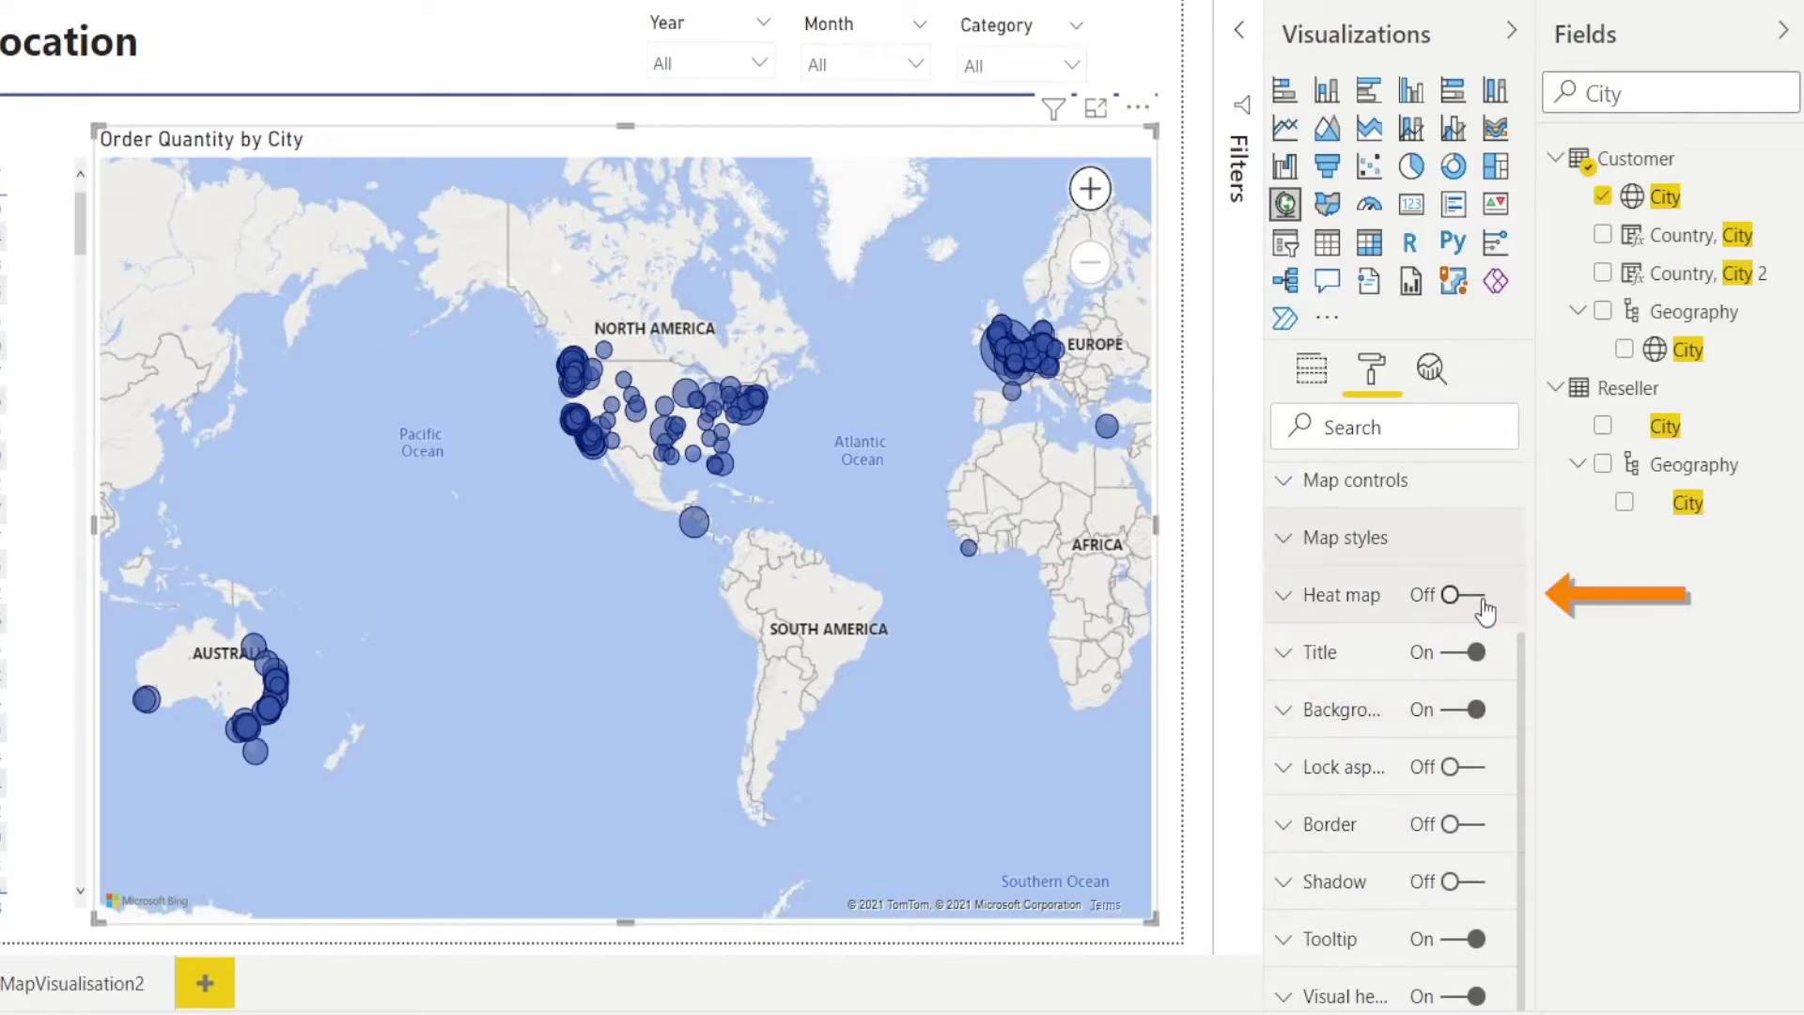
pyautogui.click(1482, 603)
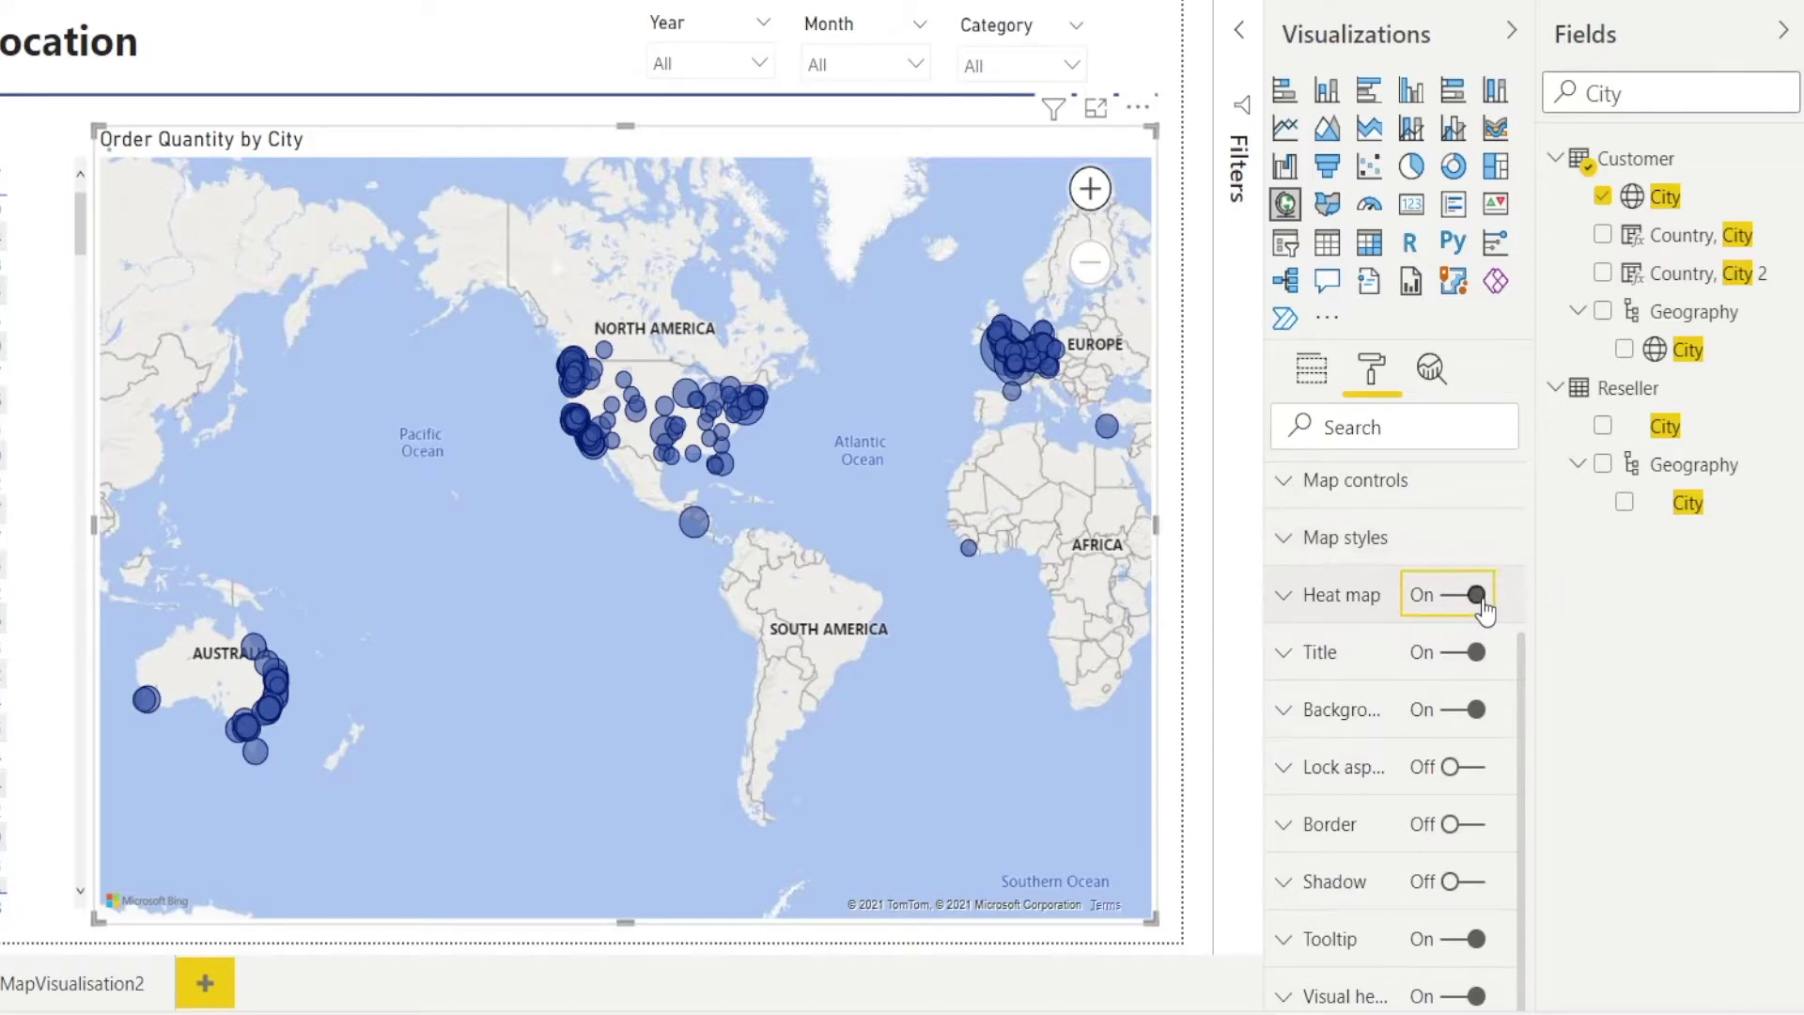
# Step: Try pink as the 0% gradient stop color of the map's heat map
pyautogui.click(1286, 602)
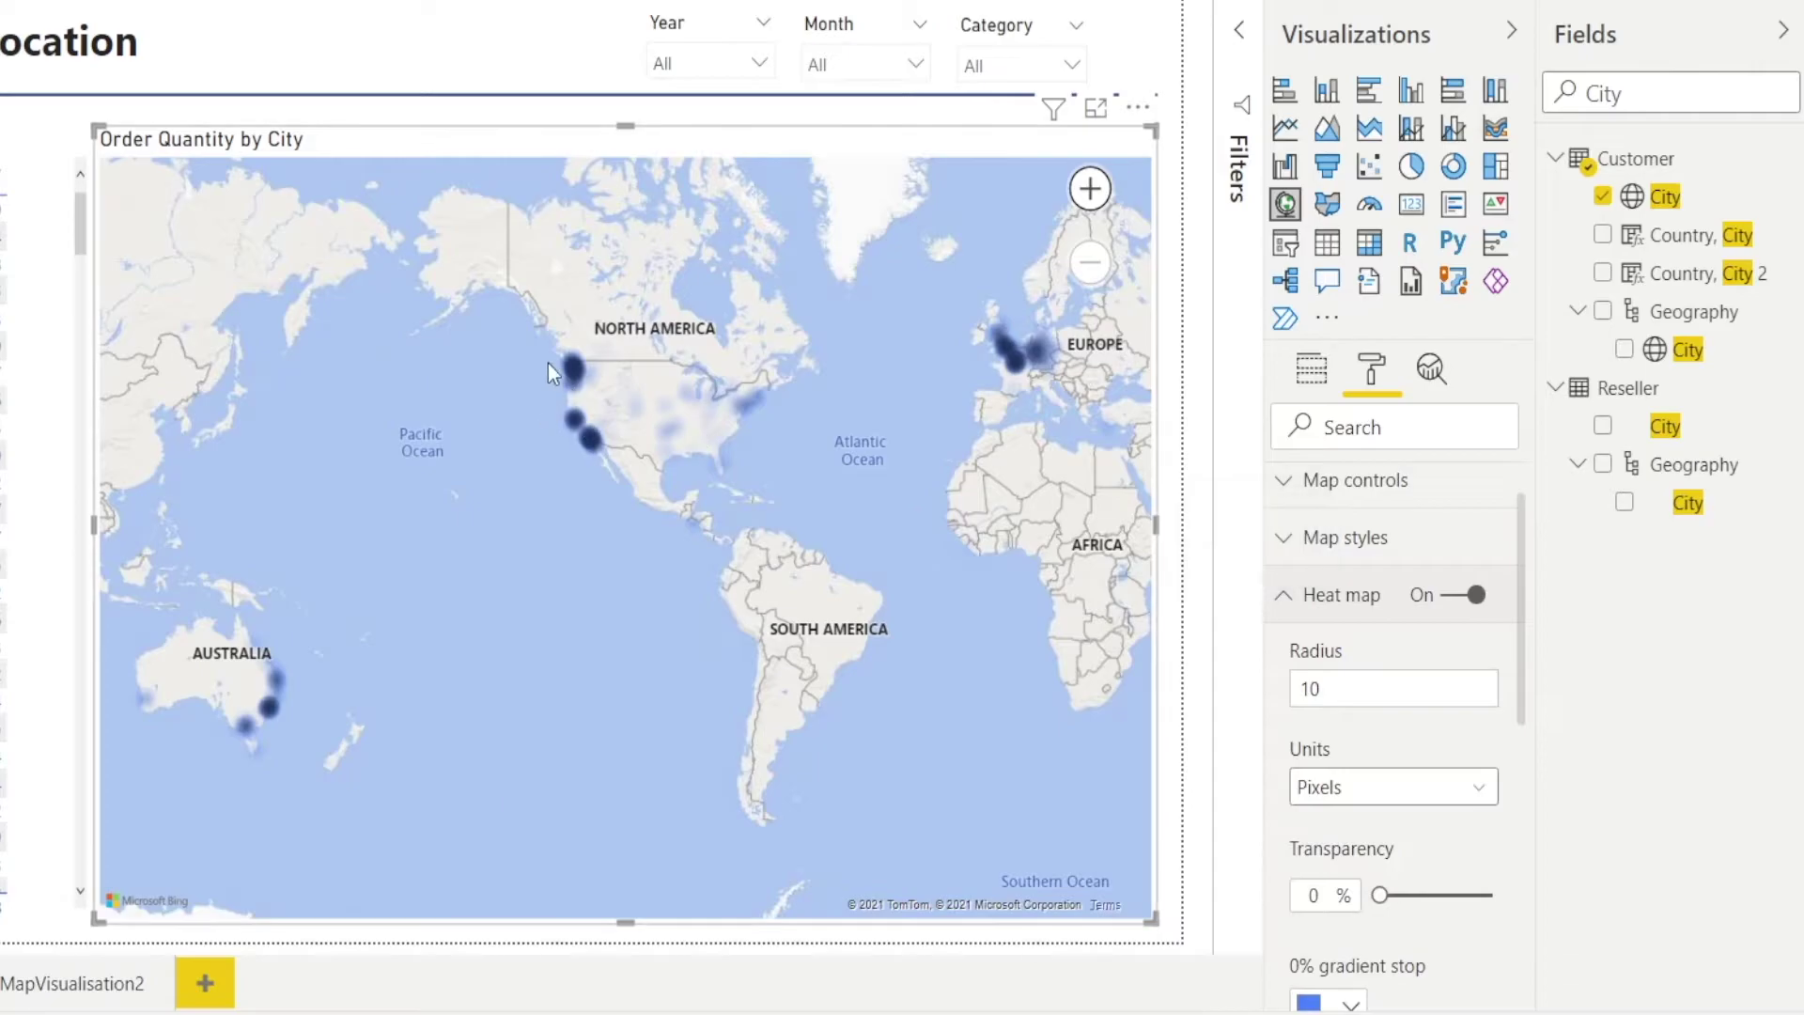
pyautogui.scroll(-4, 1374, 825)
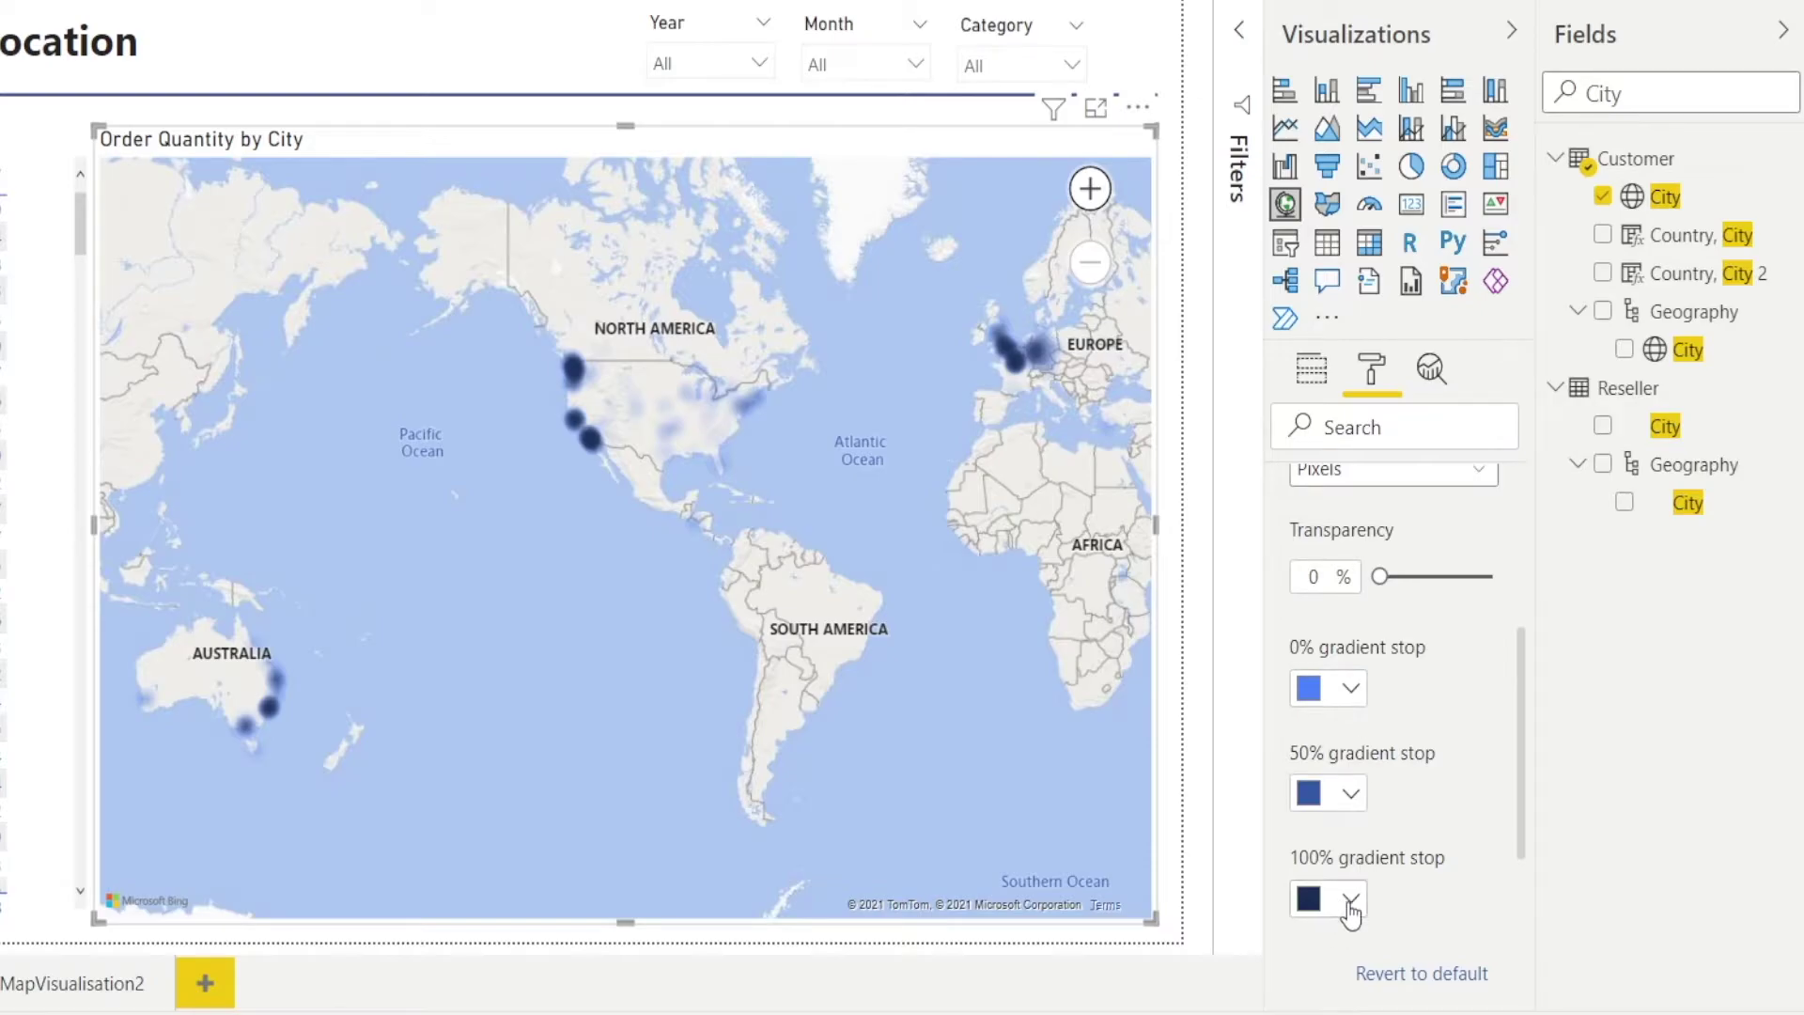
pyautogui.click(1353, 689)
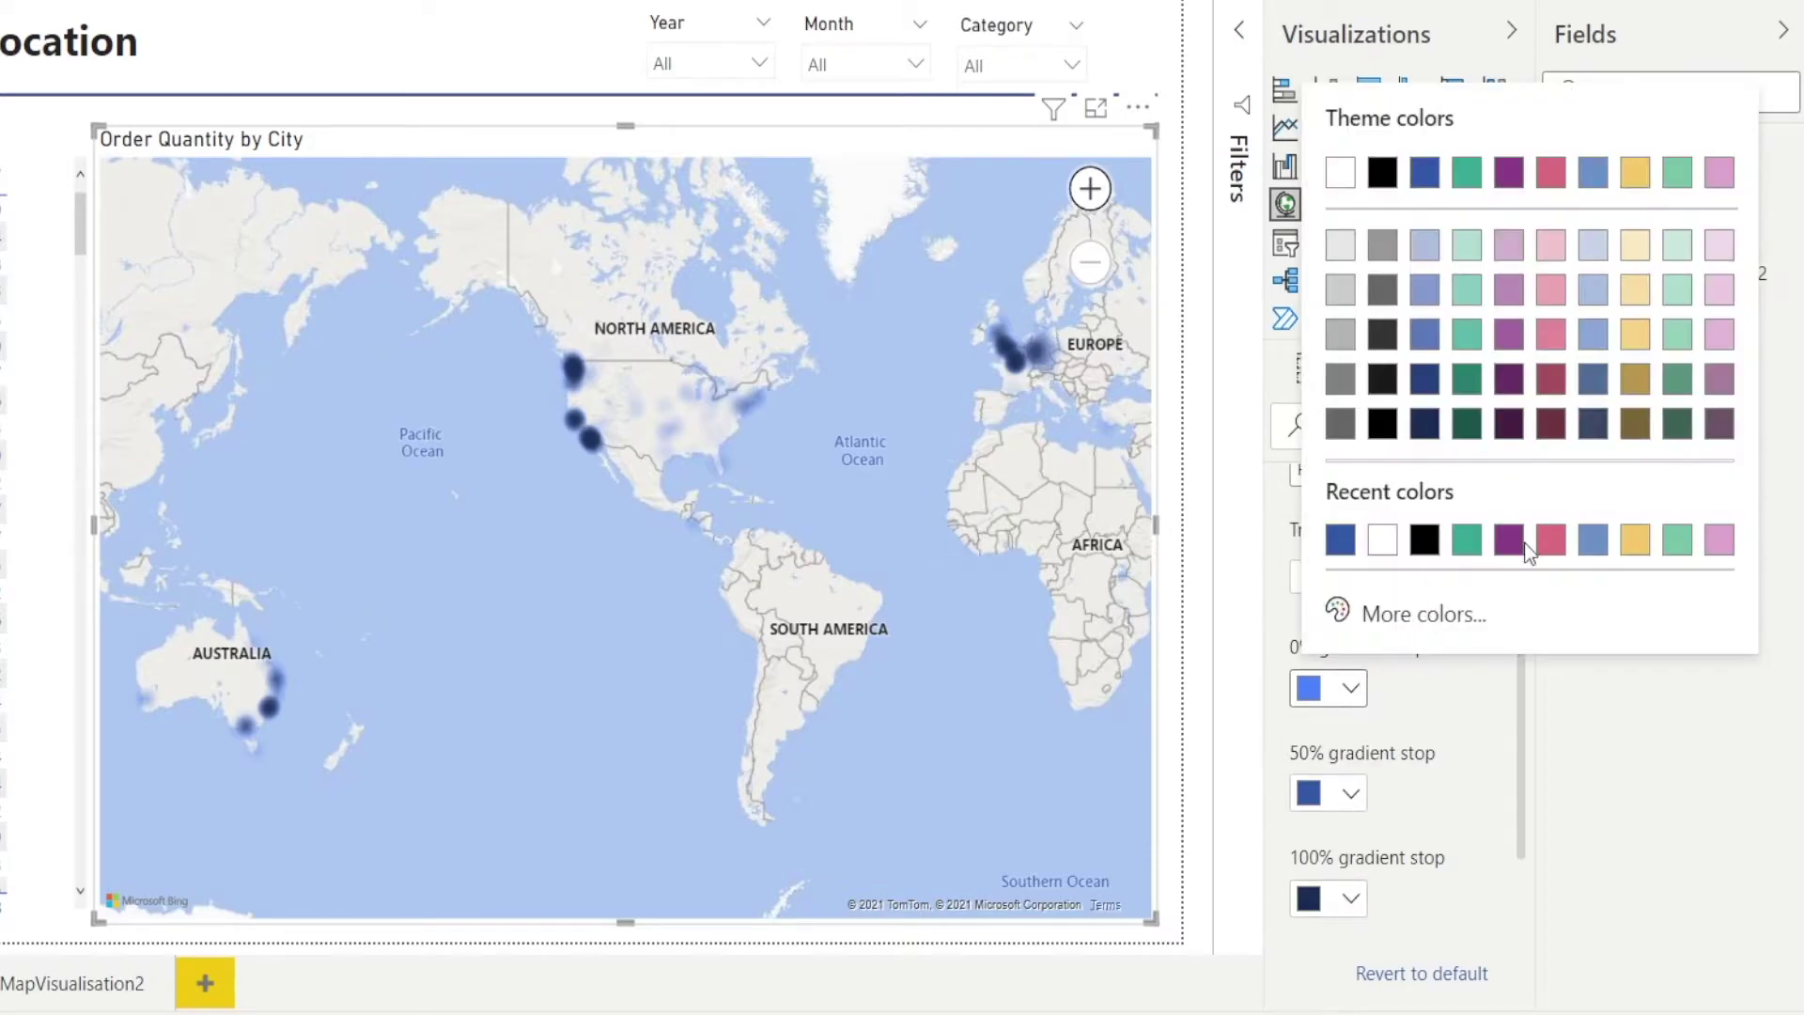
pyautogui.click(1550, 541)
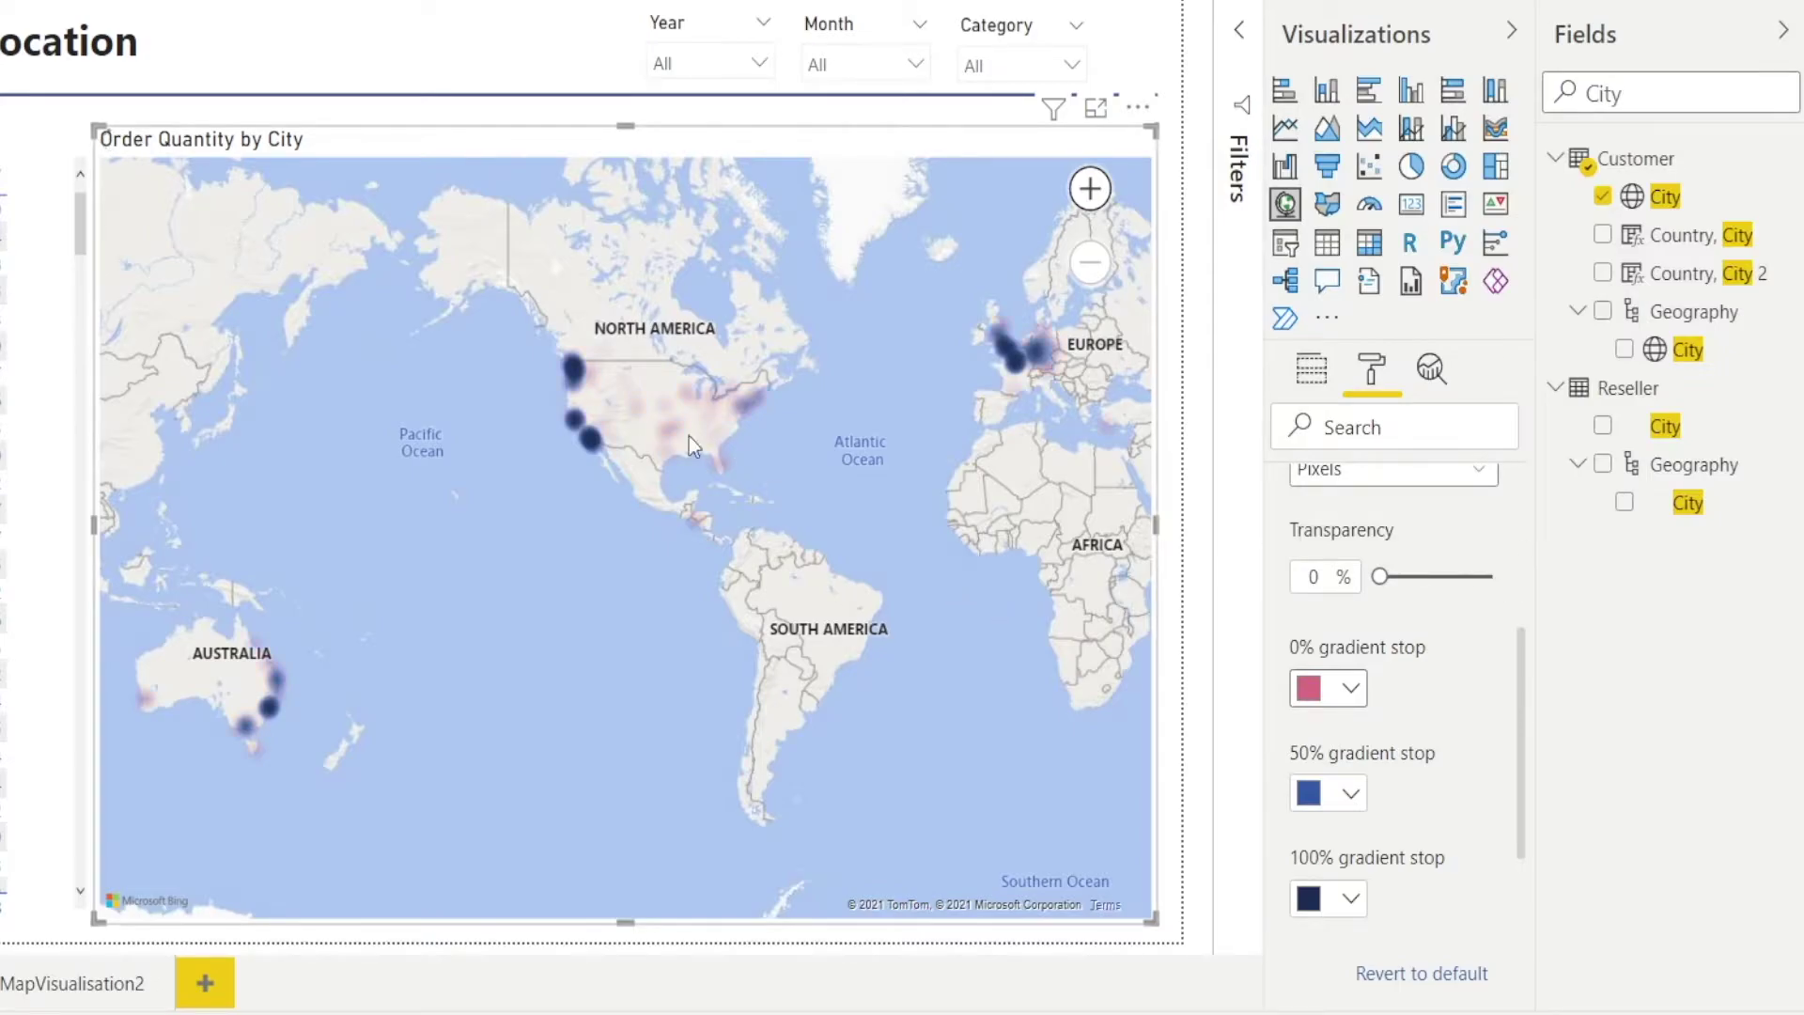
# Step: Revert the map's heat map settings to default and collapse them
pyautogui.click(1353, 691)
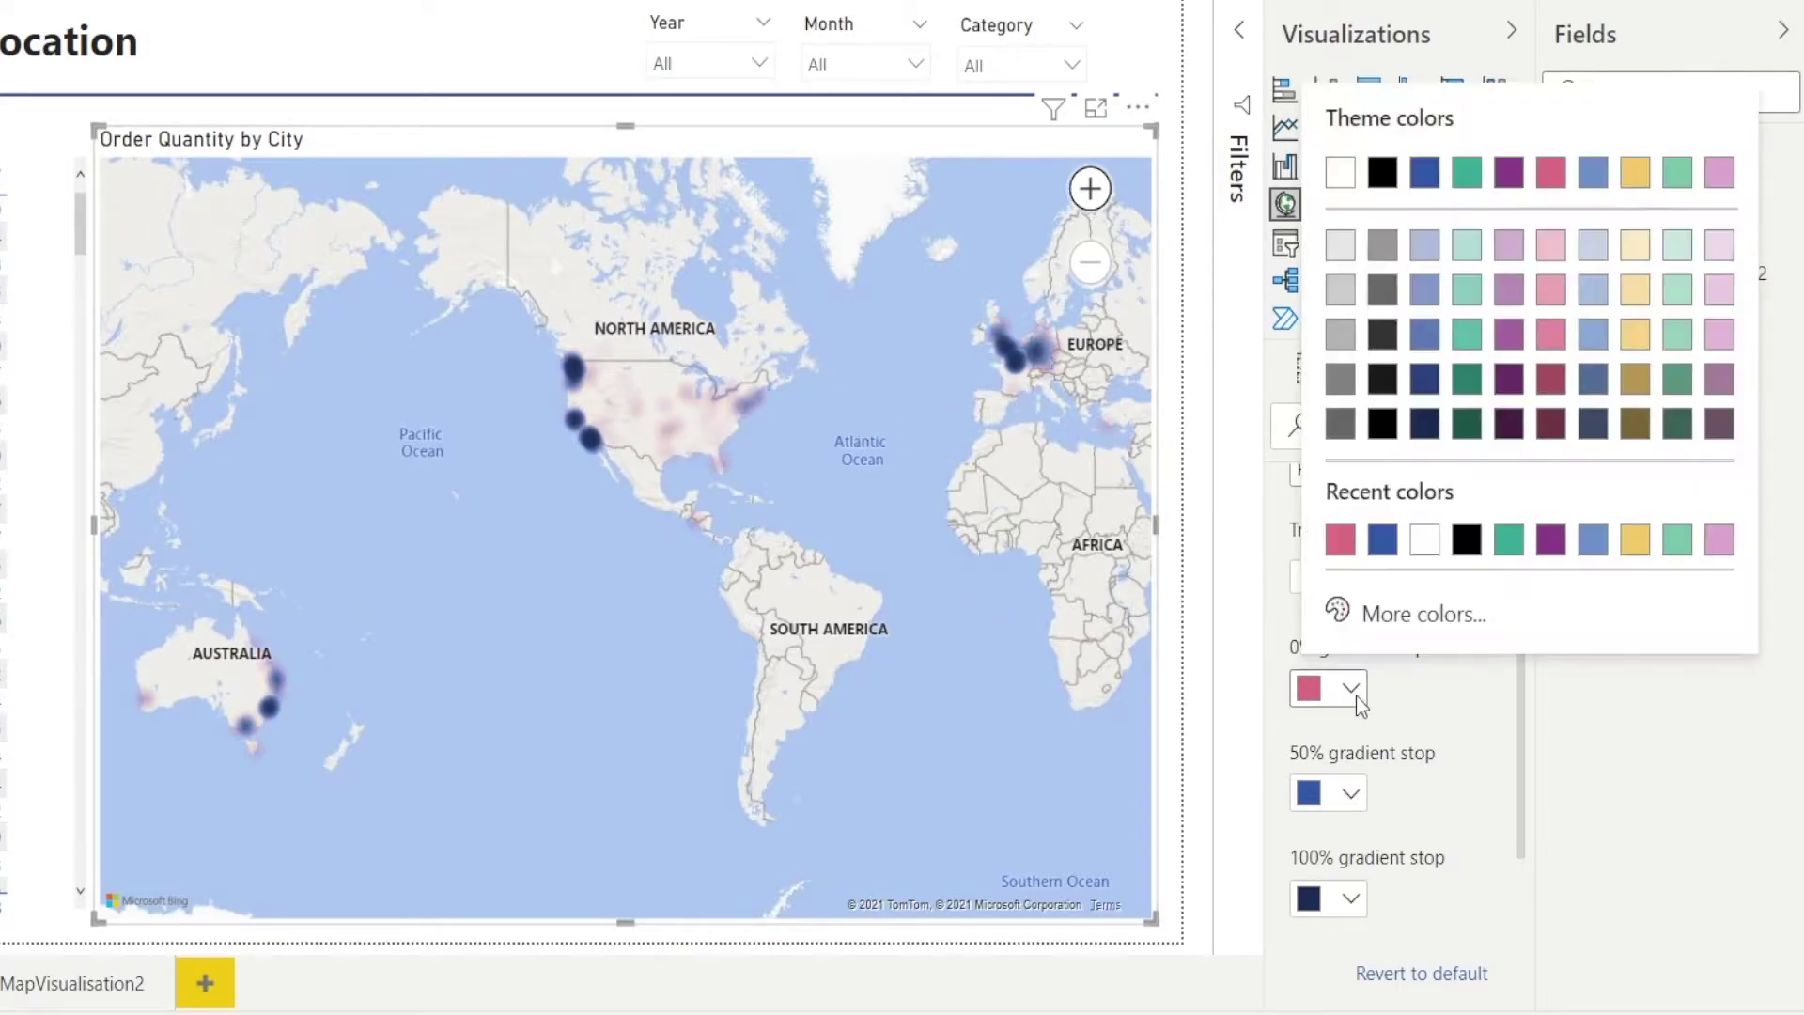
pyautogui.click(1435, 982)
pyautogui.click(1433, 977)
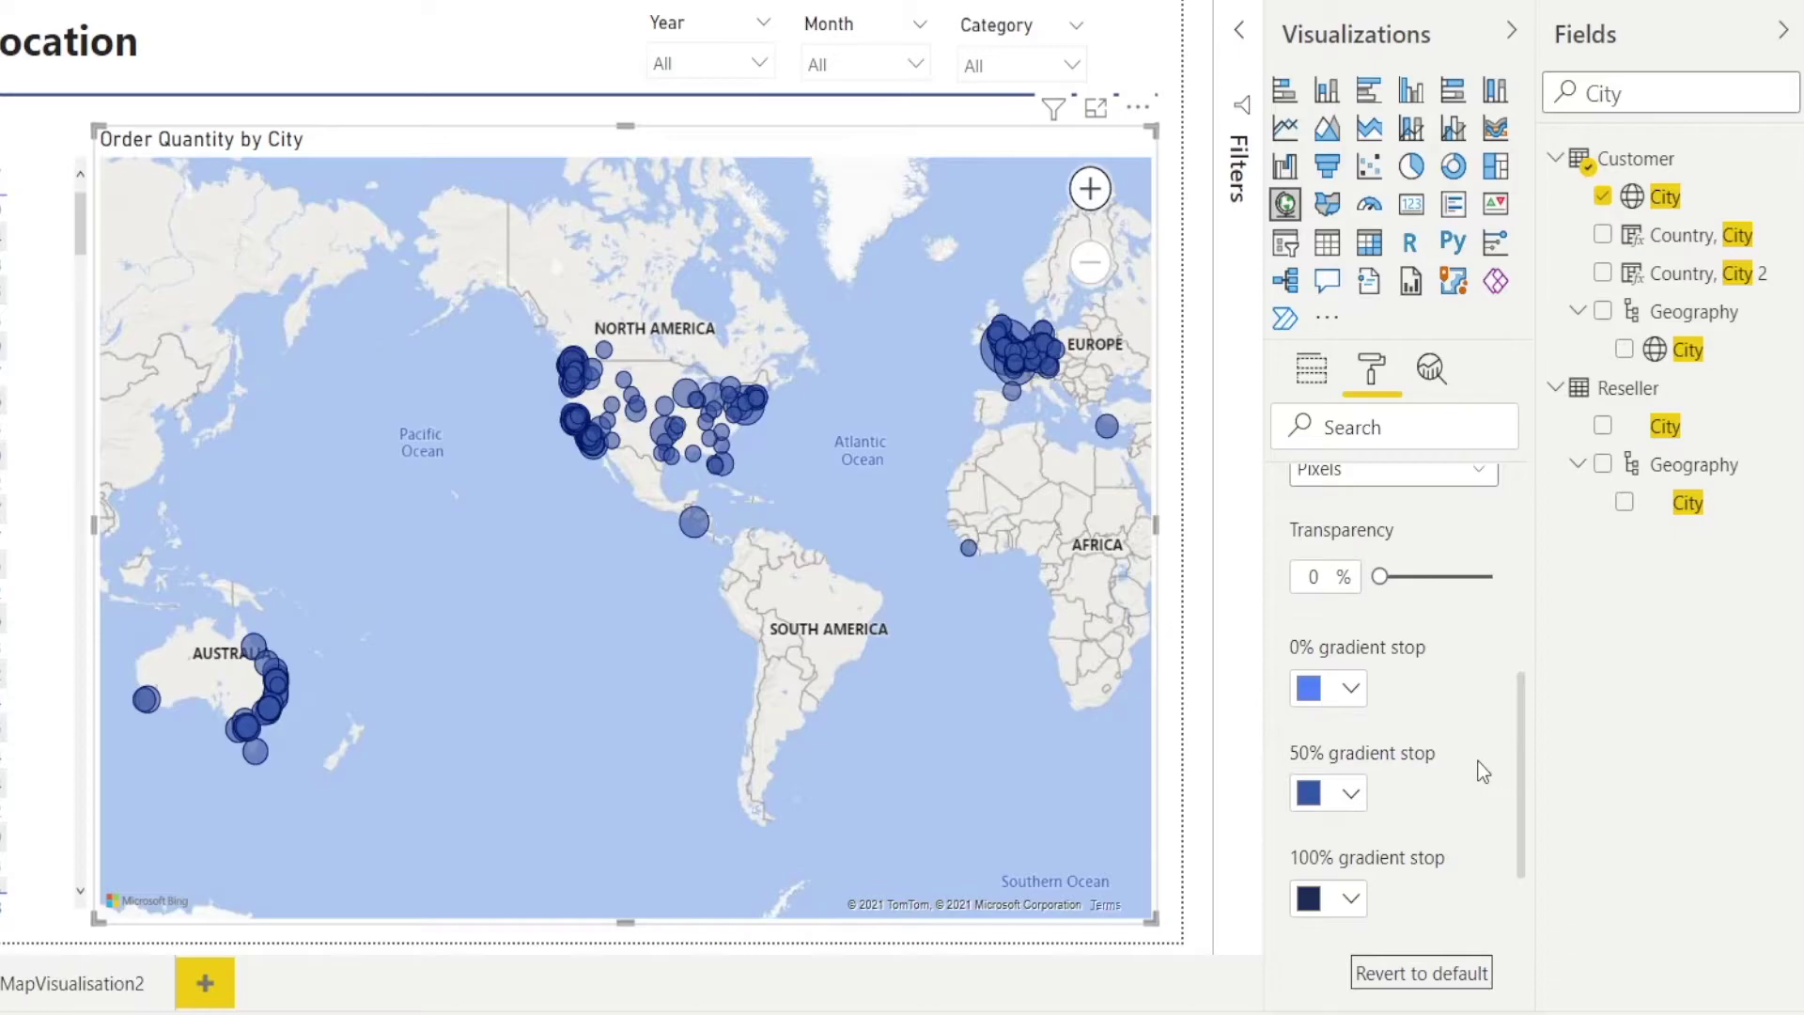
pyautogui.scroll(3, 1481, 787)
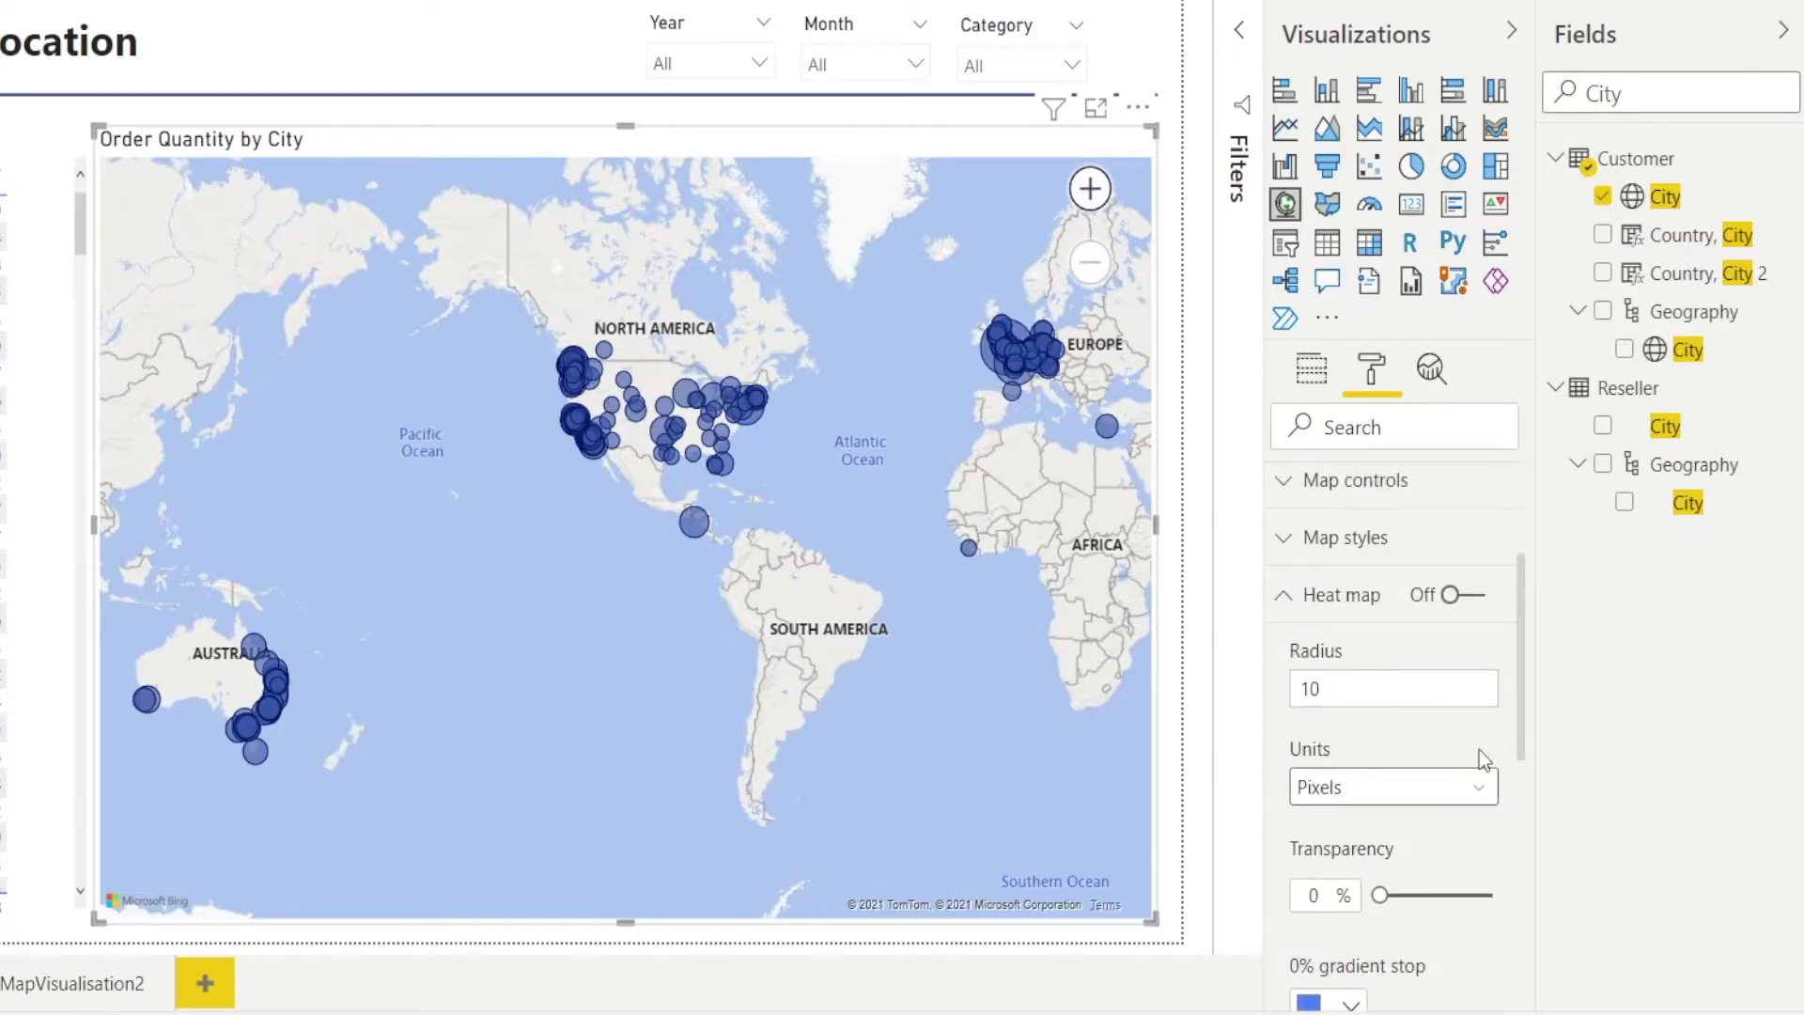
pyautogui.click(1283, 596)
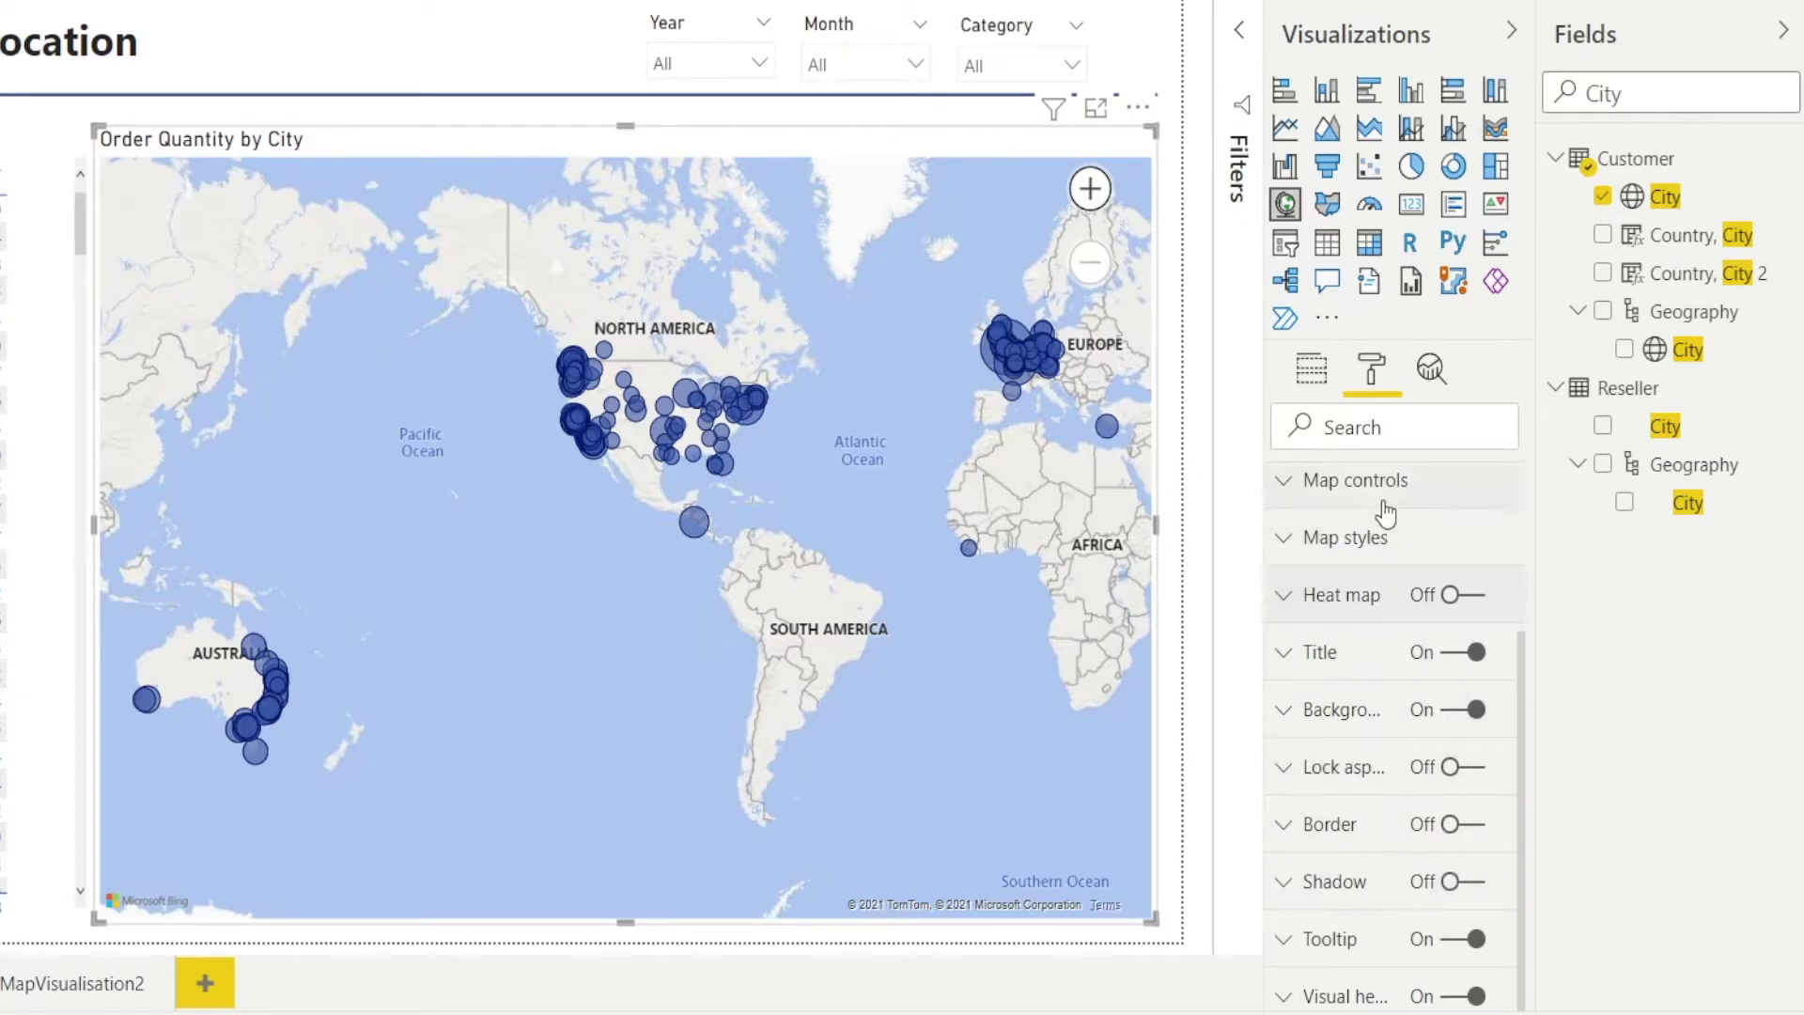
# Step: Try showing category labels on the Order Quantity by City map, then turn them back off
pyautogui.scroll(3, 1391, 526)
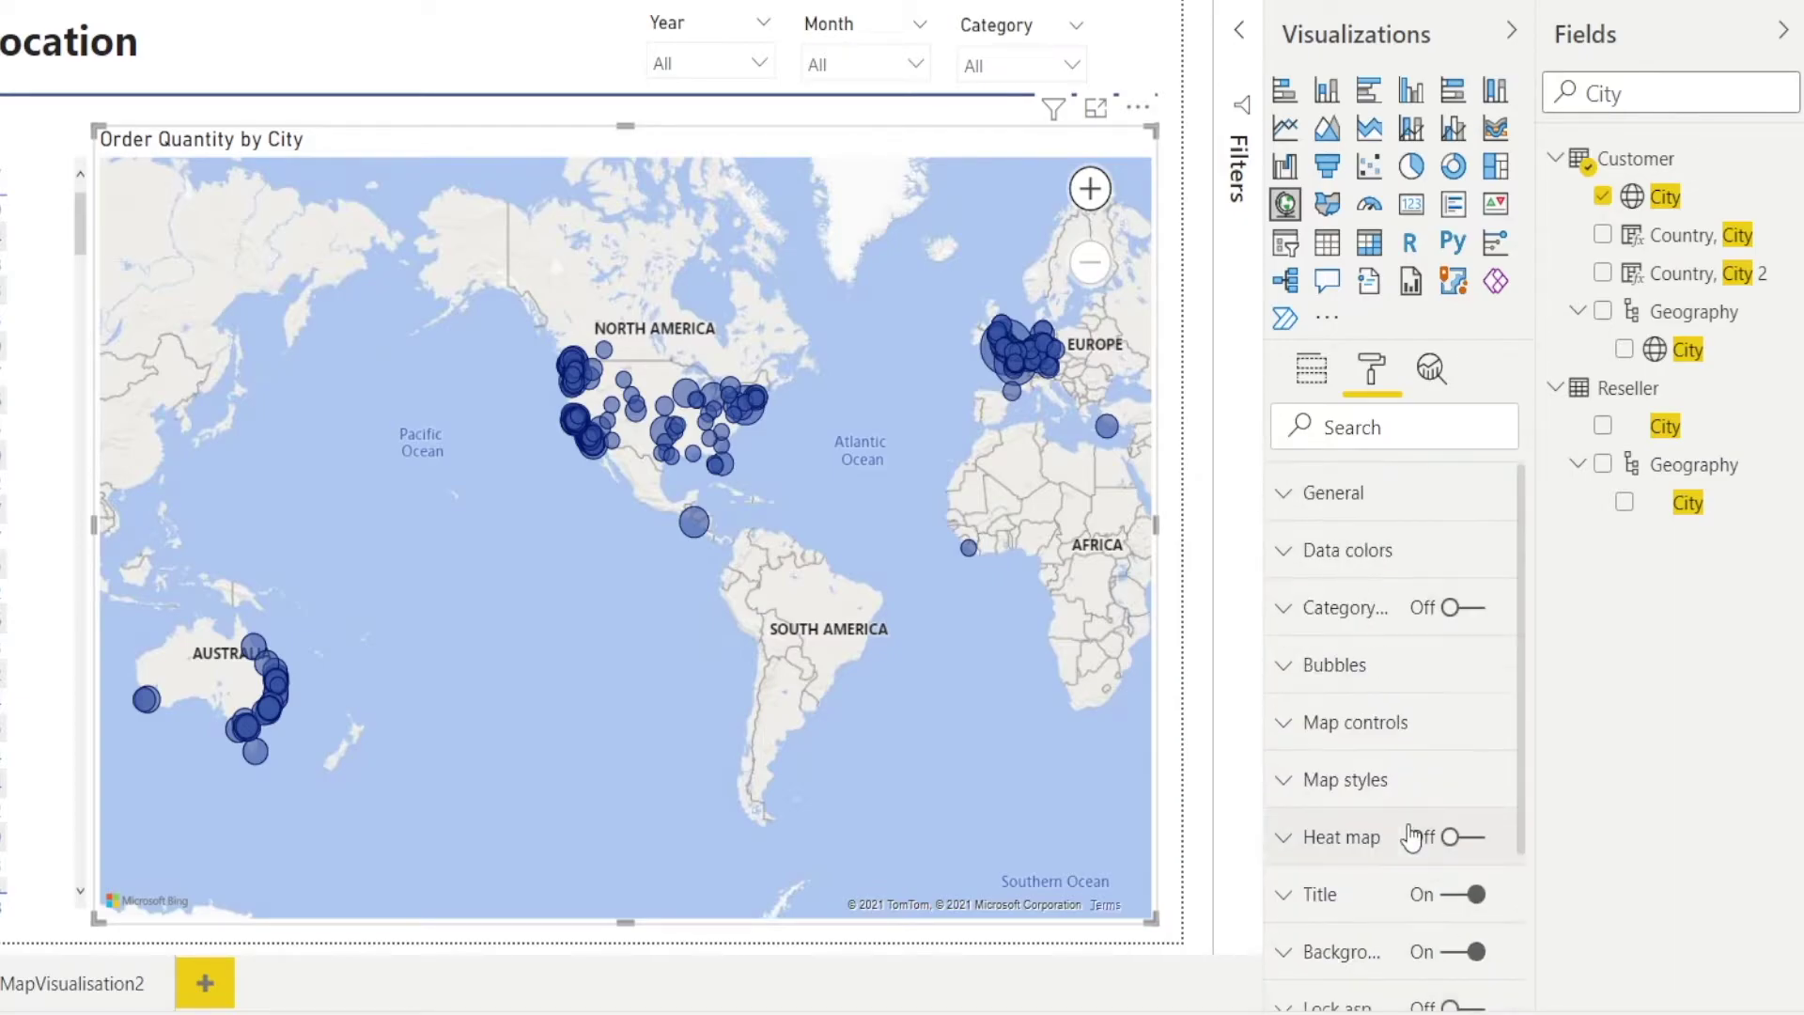
pyautogui.click(1480, 611)
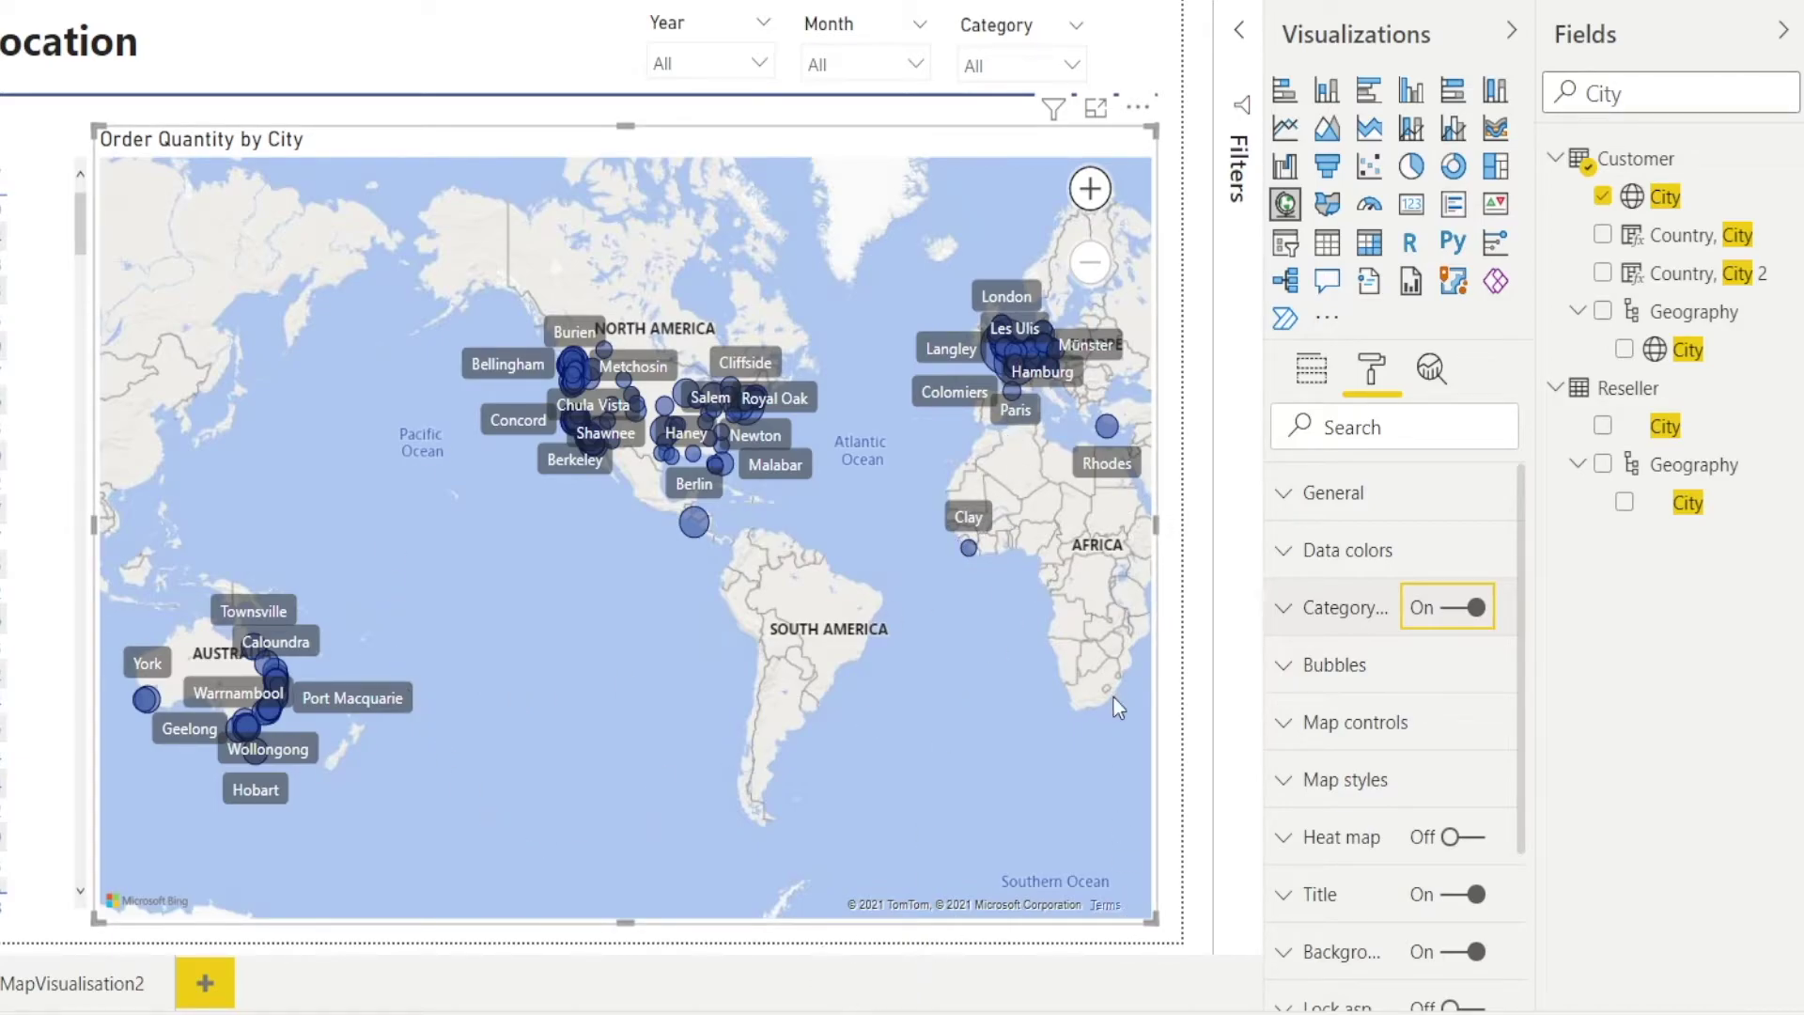
pyautogui.click(1444, 613)
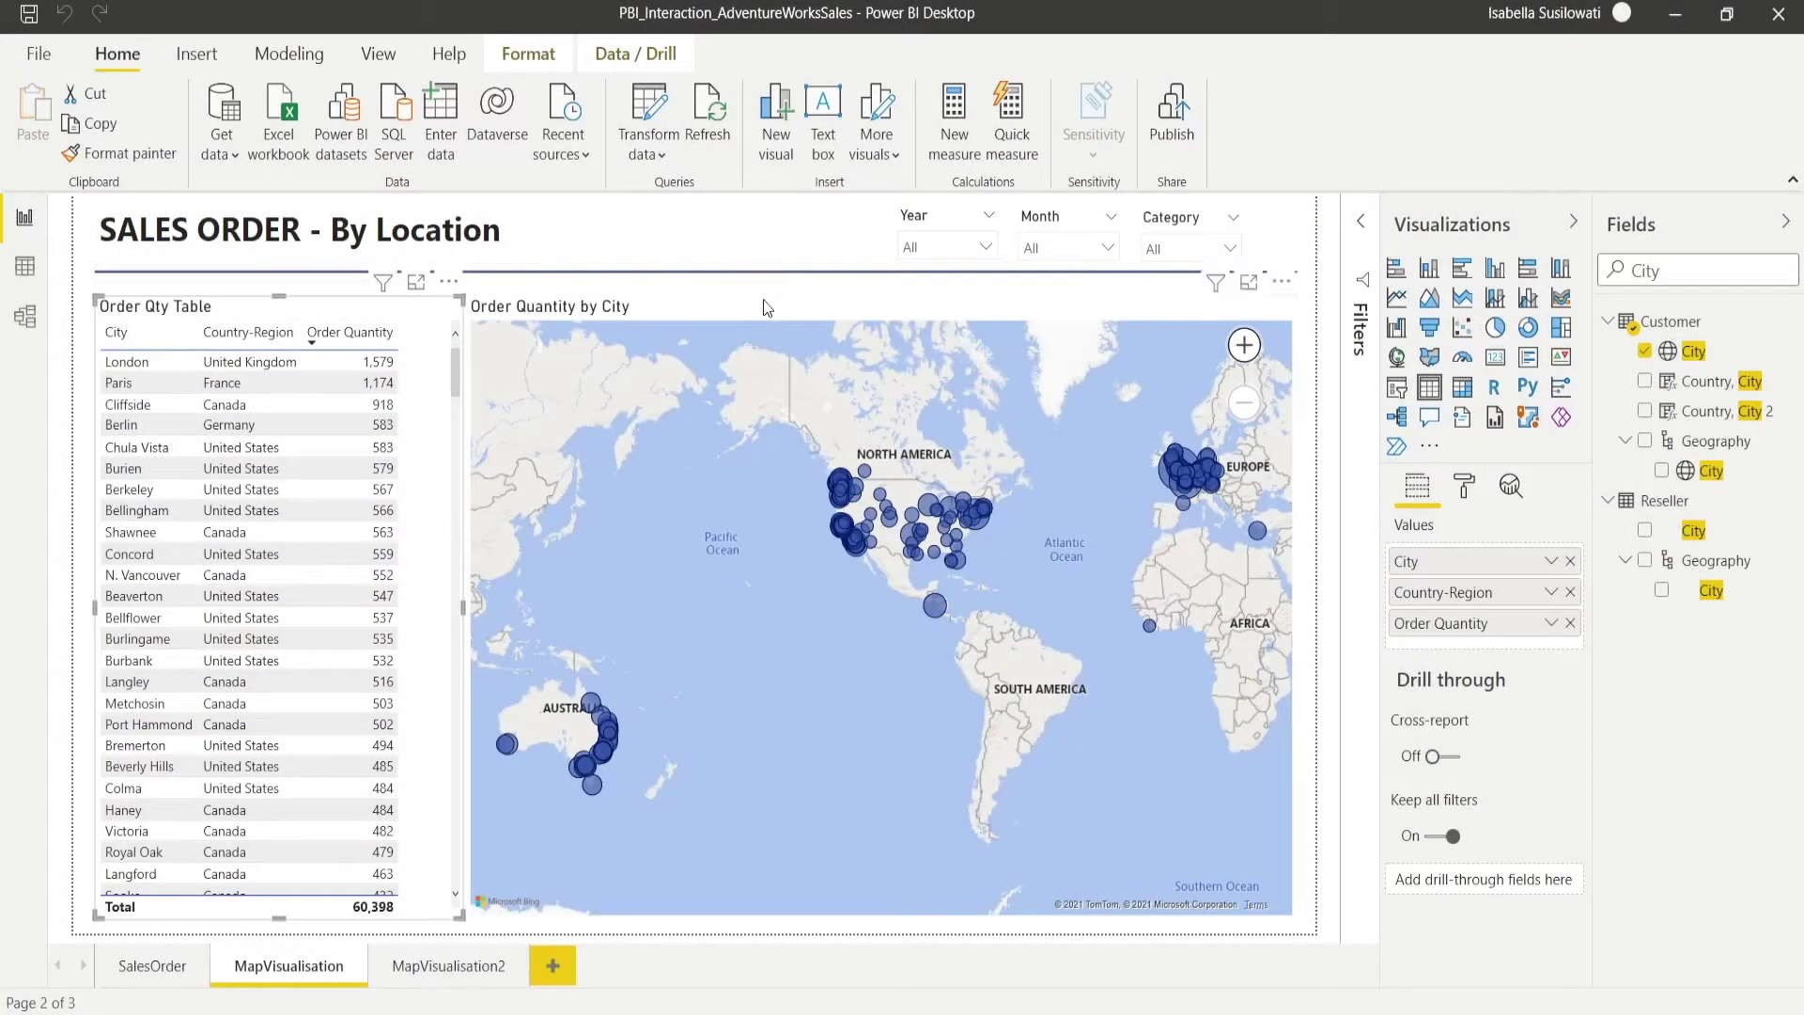
# Step: Check the data category of the Customer table's City column and look through the available categories without changing it
pyautogui.click(767, 308)
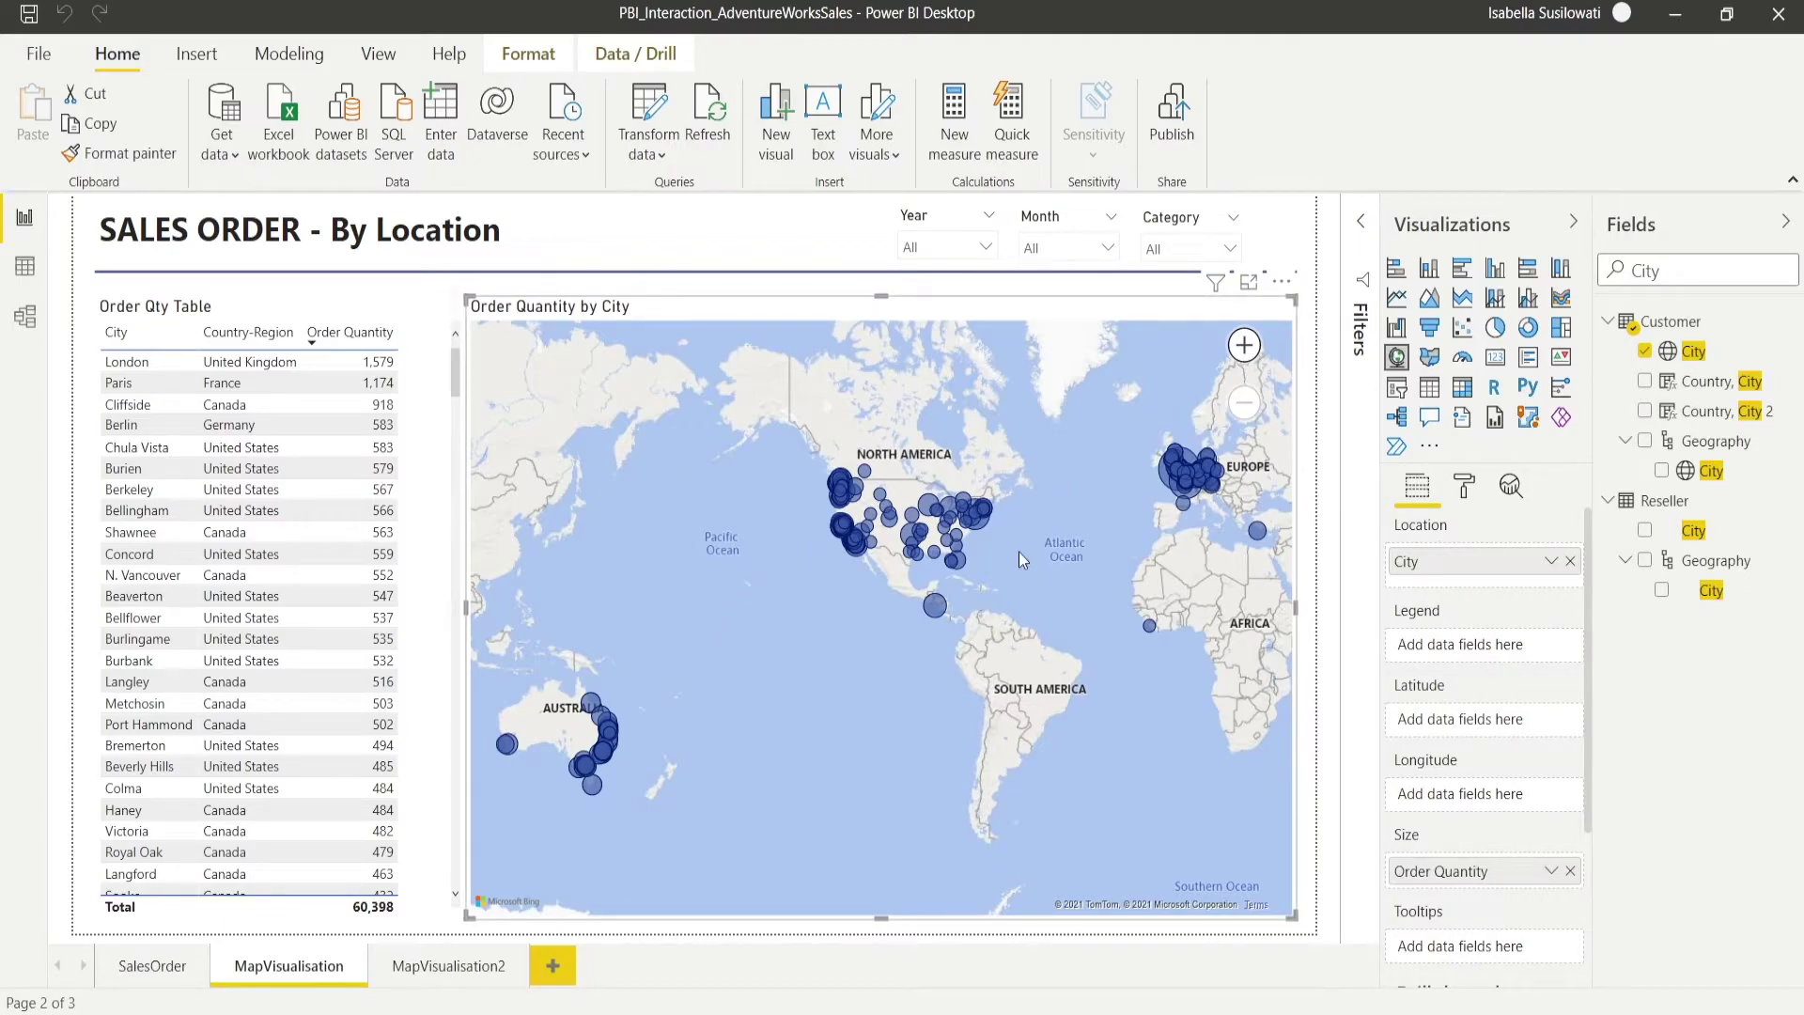
pyautogui.click(29, 268)
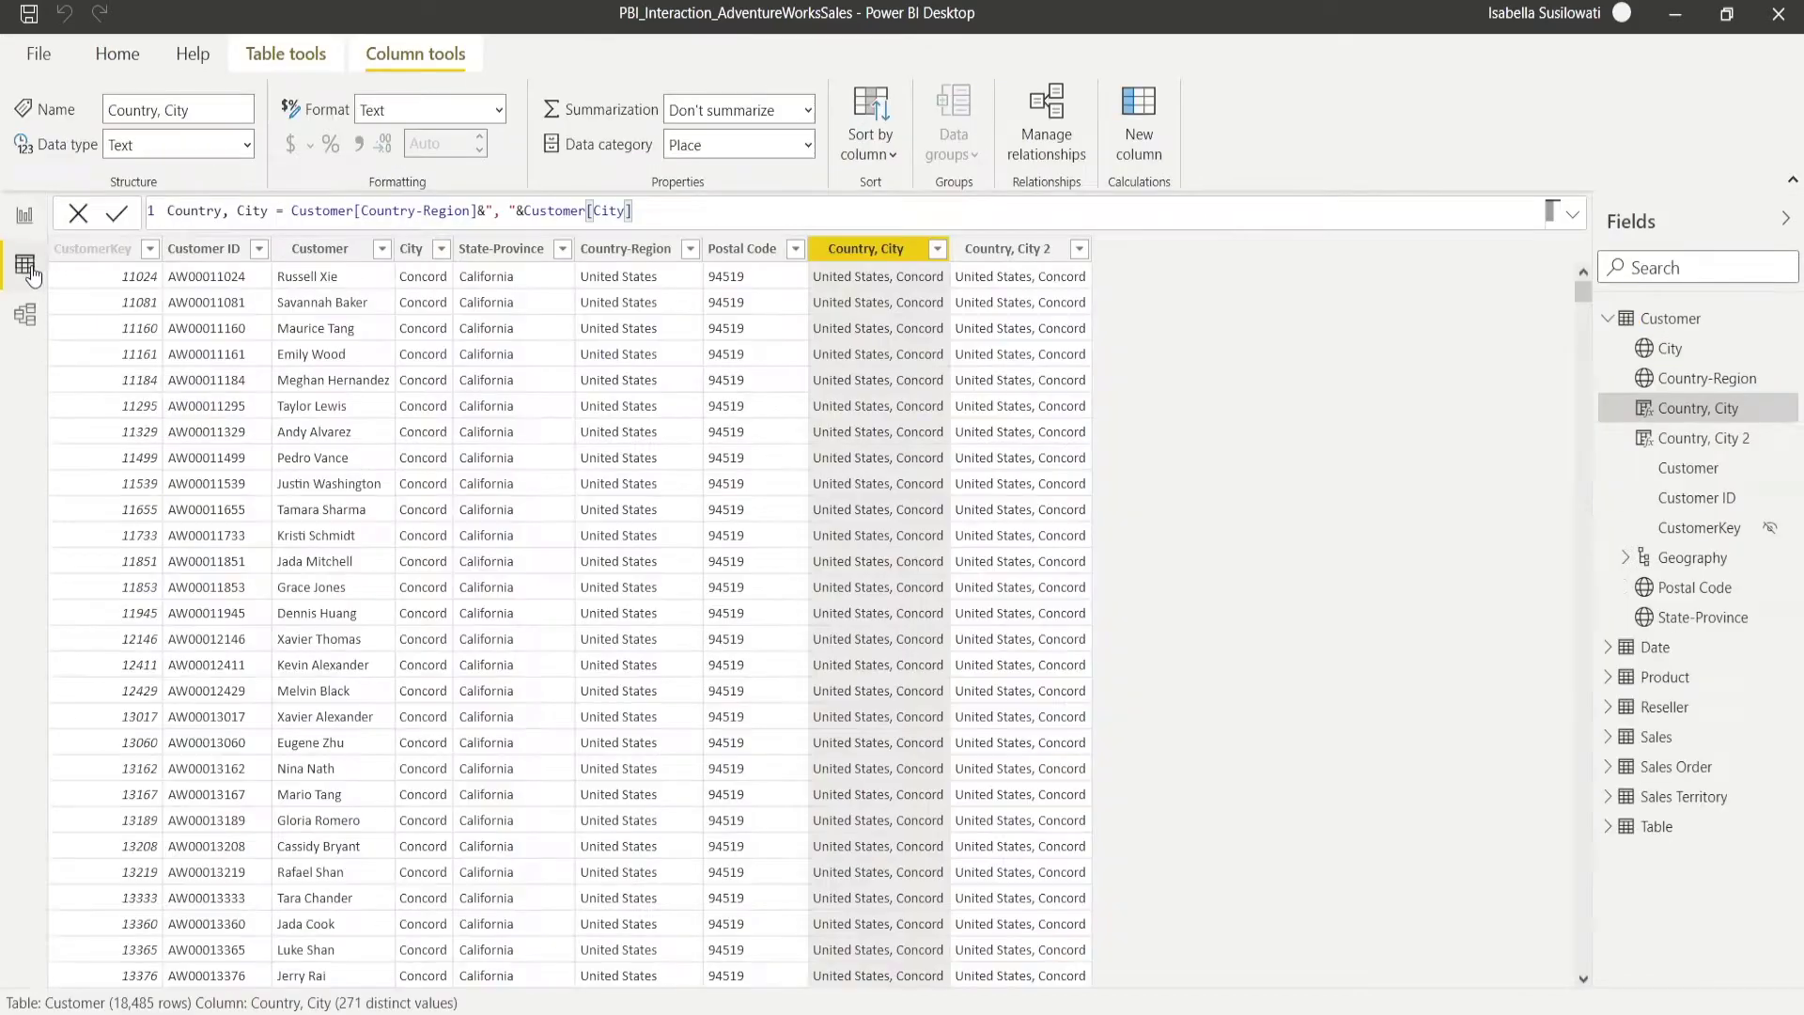
pyautogui.click(415, 251)
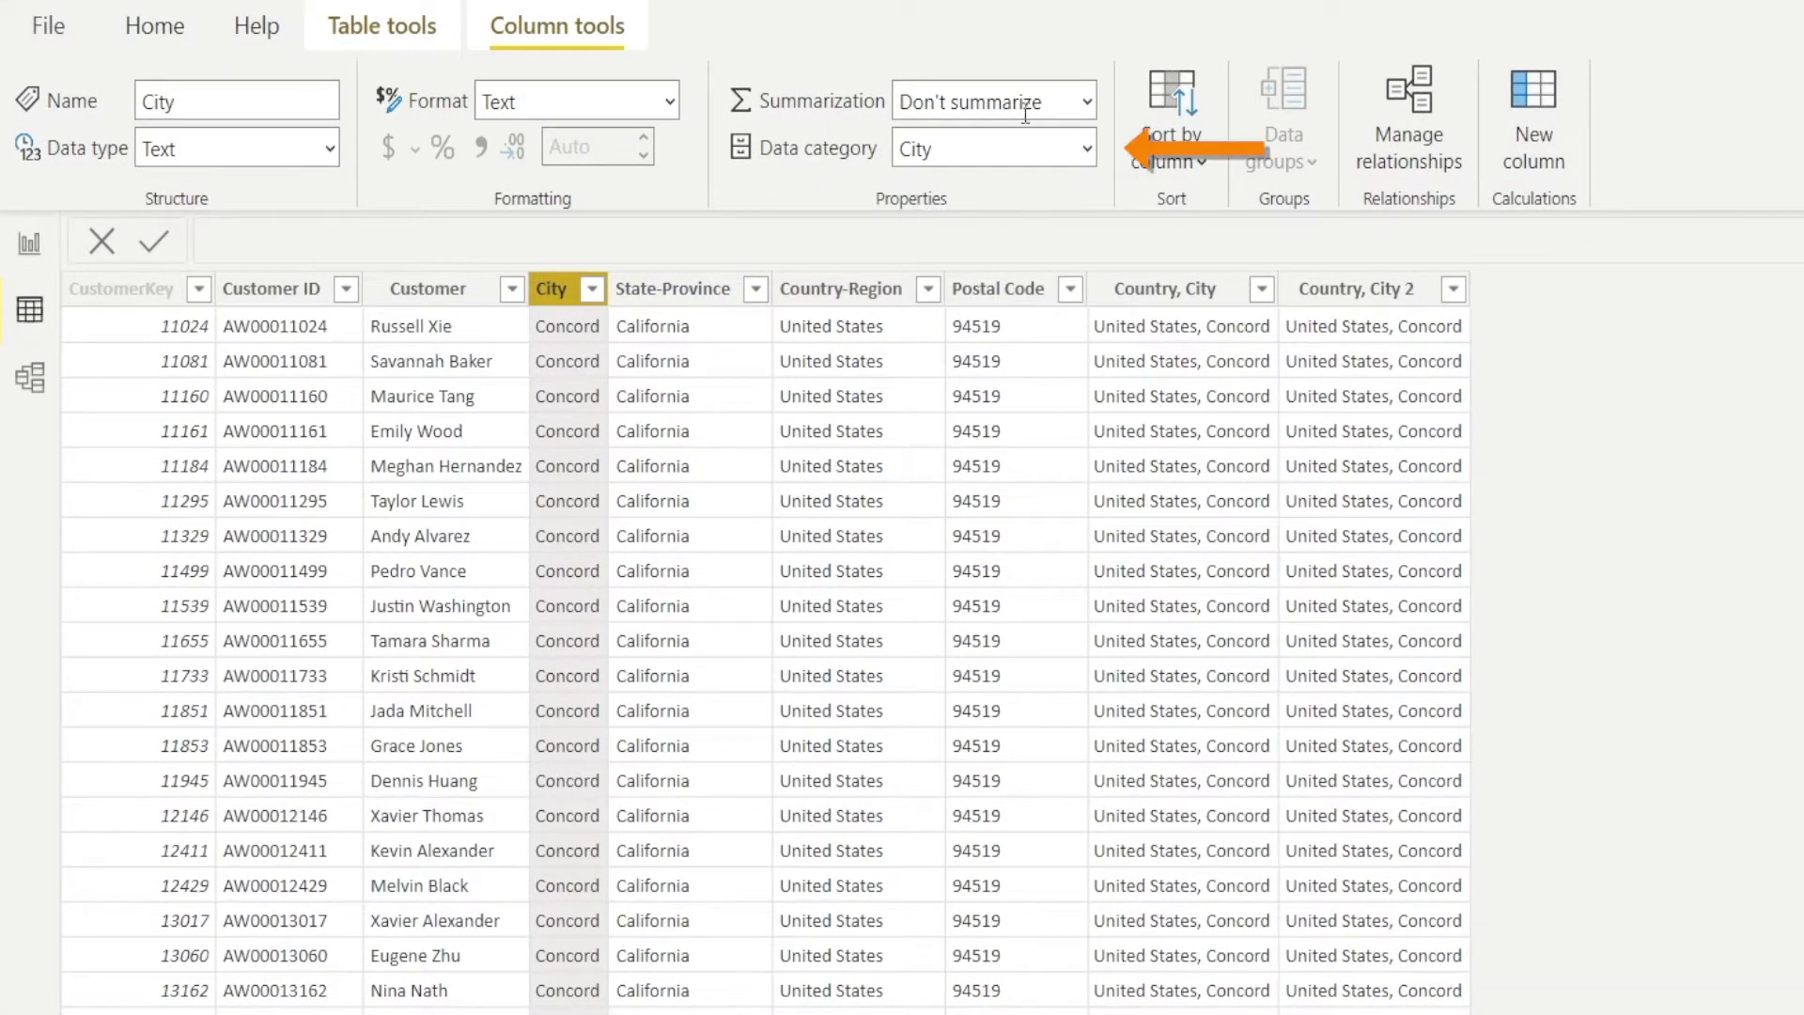
pyautogui.click(1086, 150)
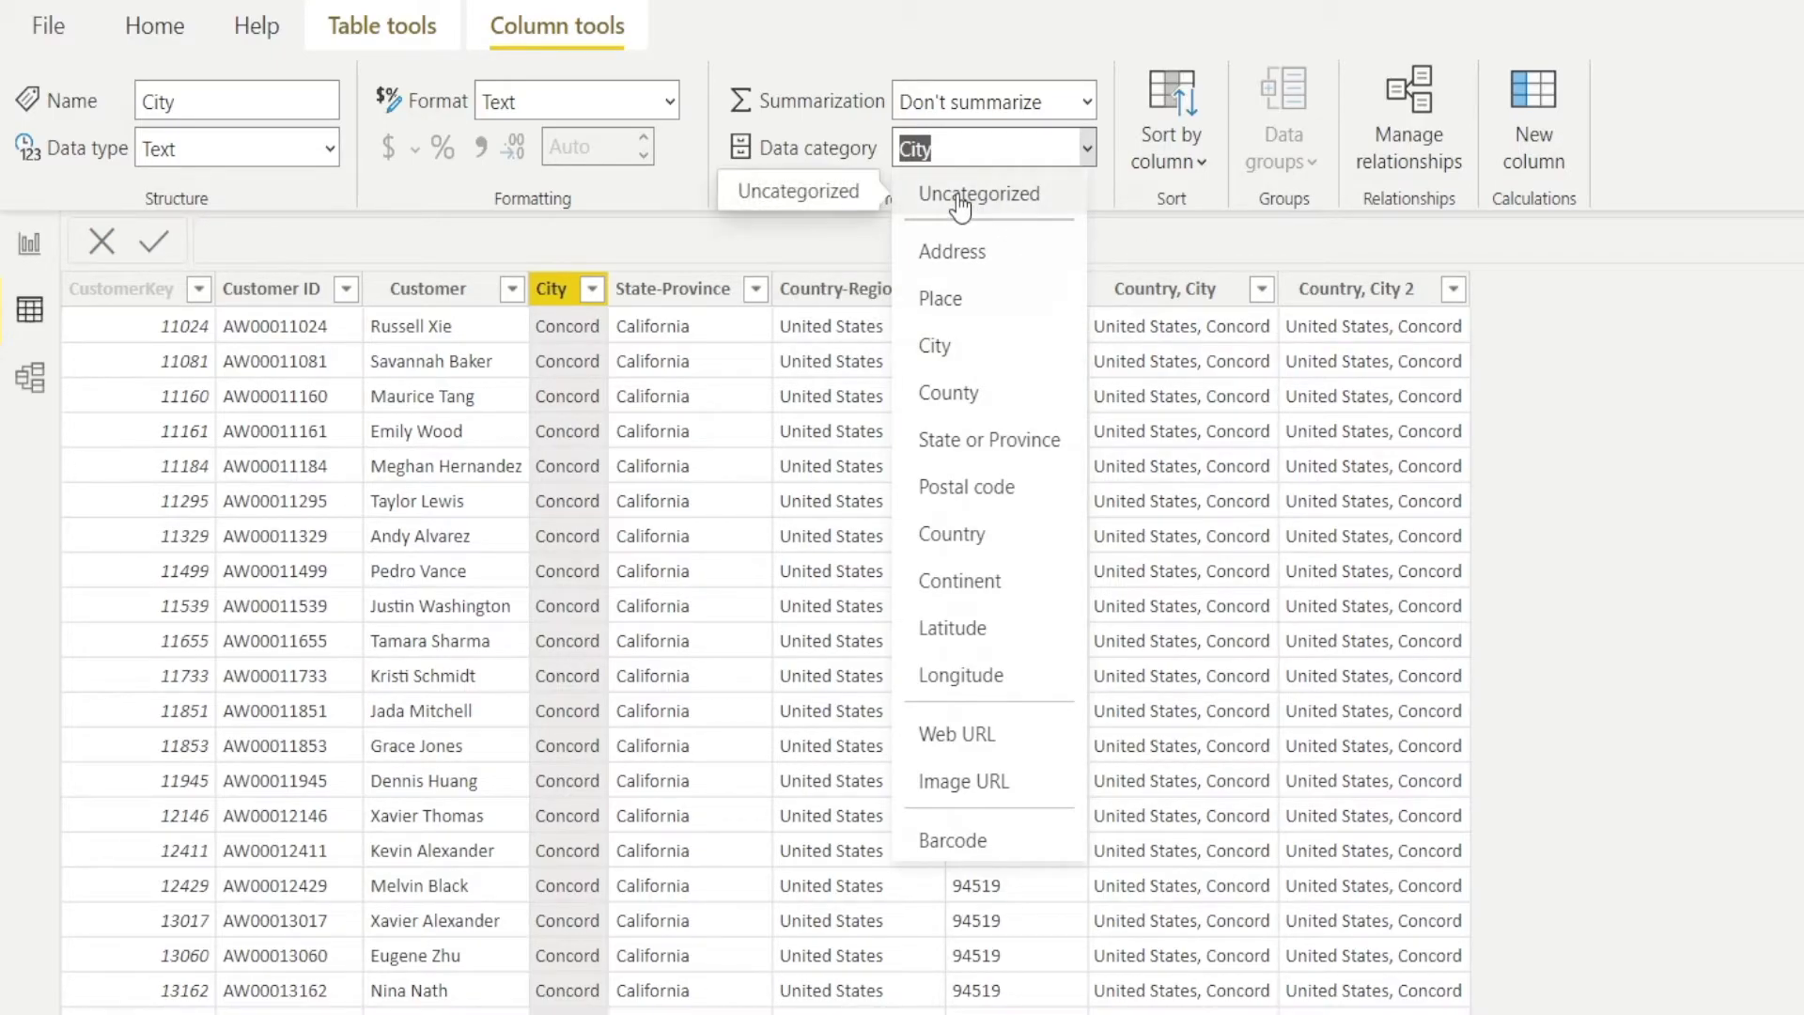
pyautogui.click(1144, 244)
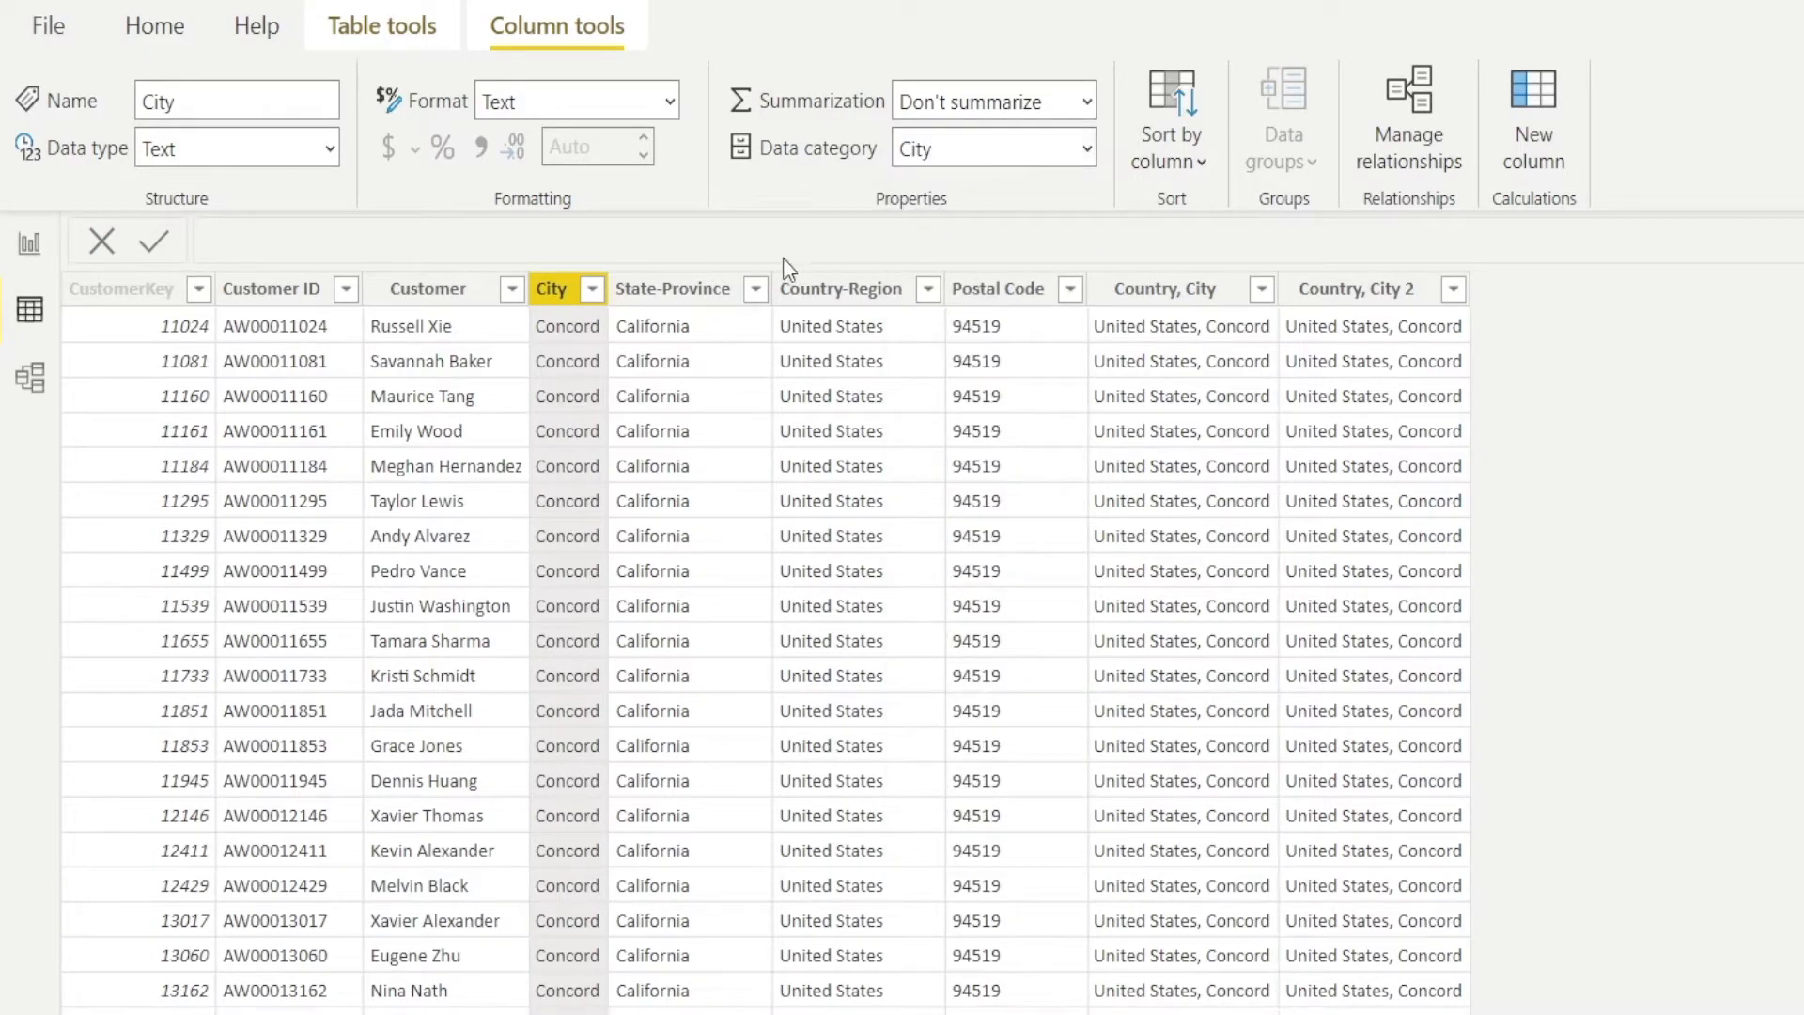
# Step: Check the data categories of the State-Province, Country-Region and Postal Code columns
pyautogui.click(665, 291)
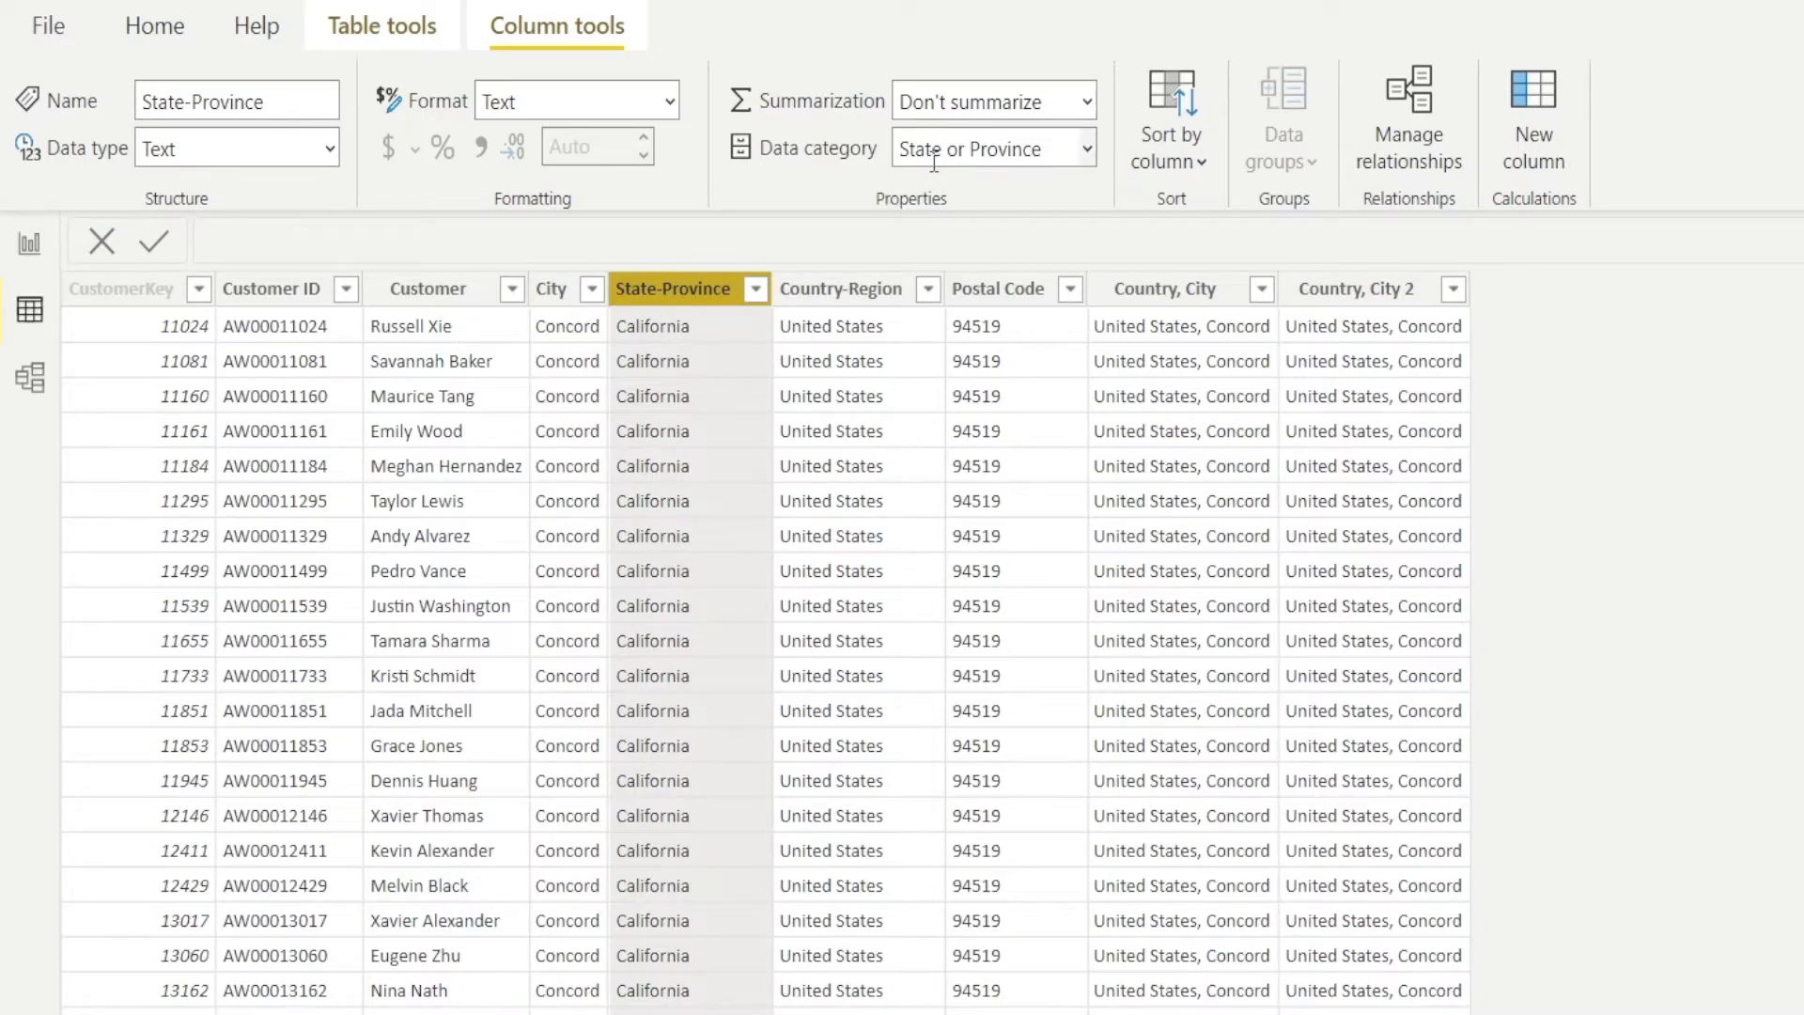
pyautogui.click(836, 292)
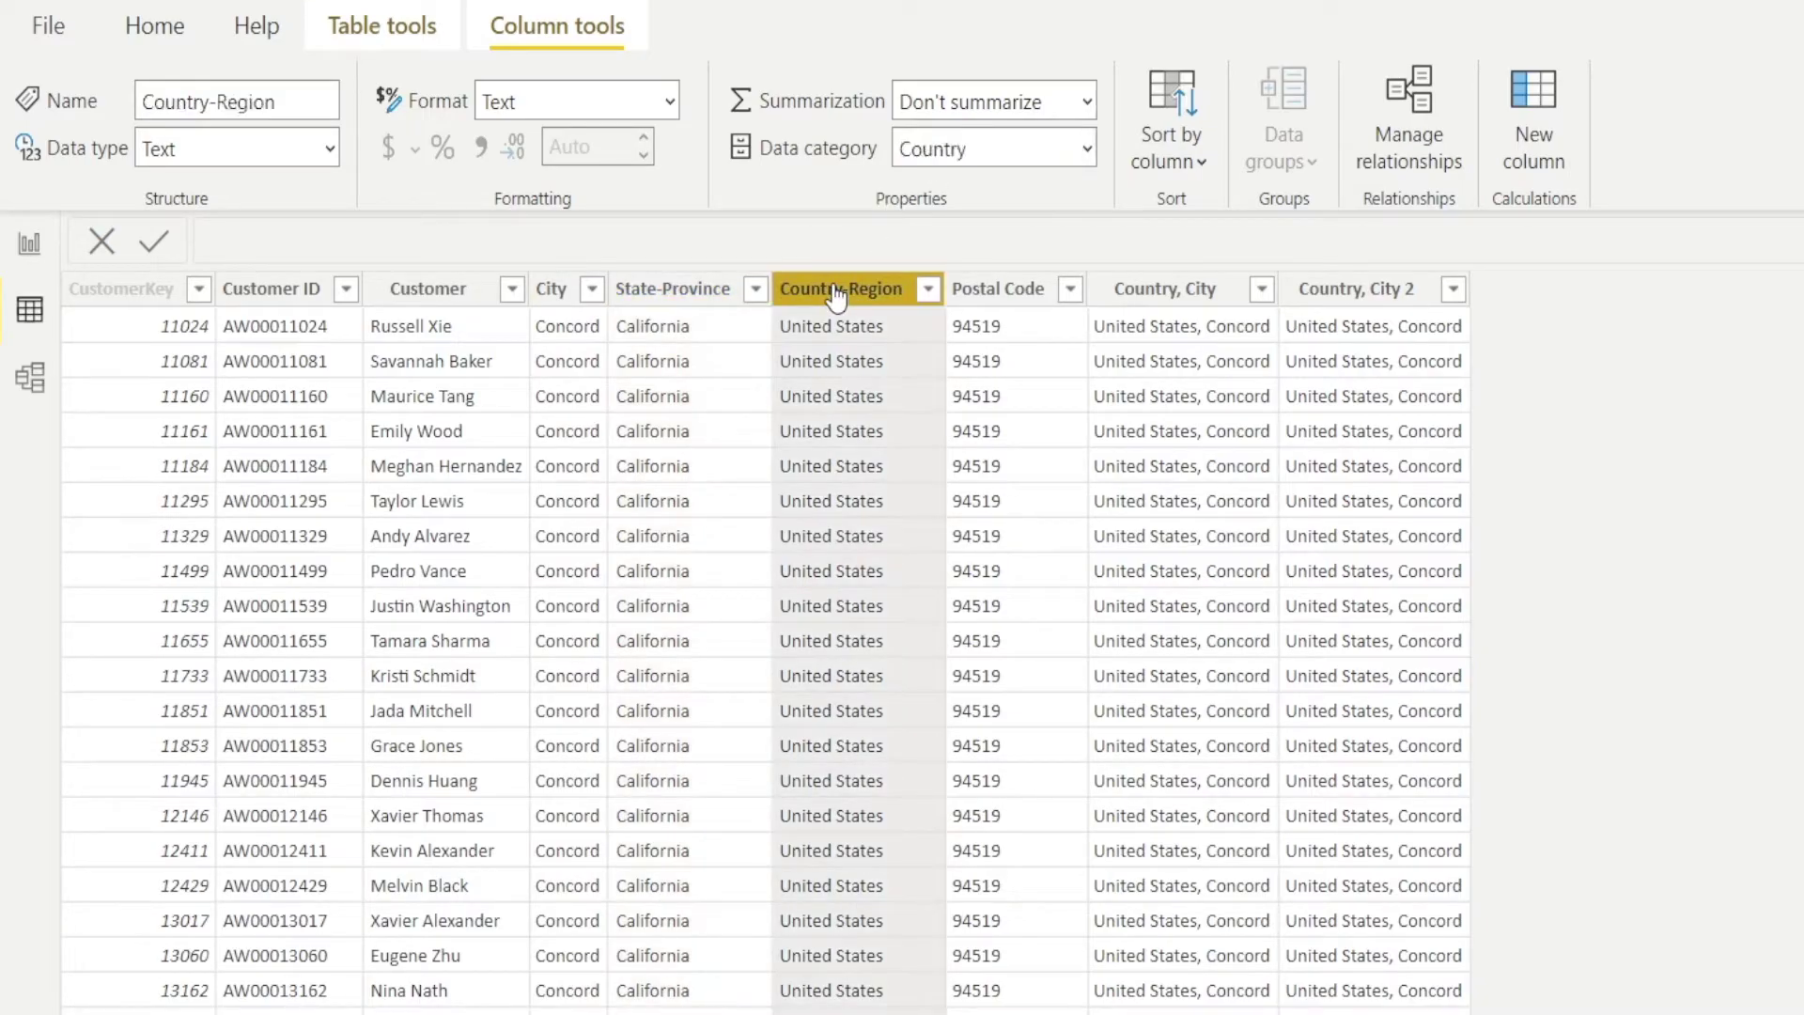
pyautogui.click(1000, 295)
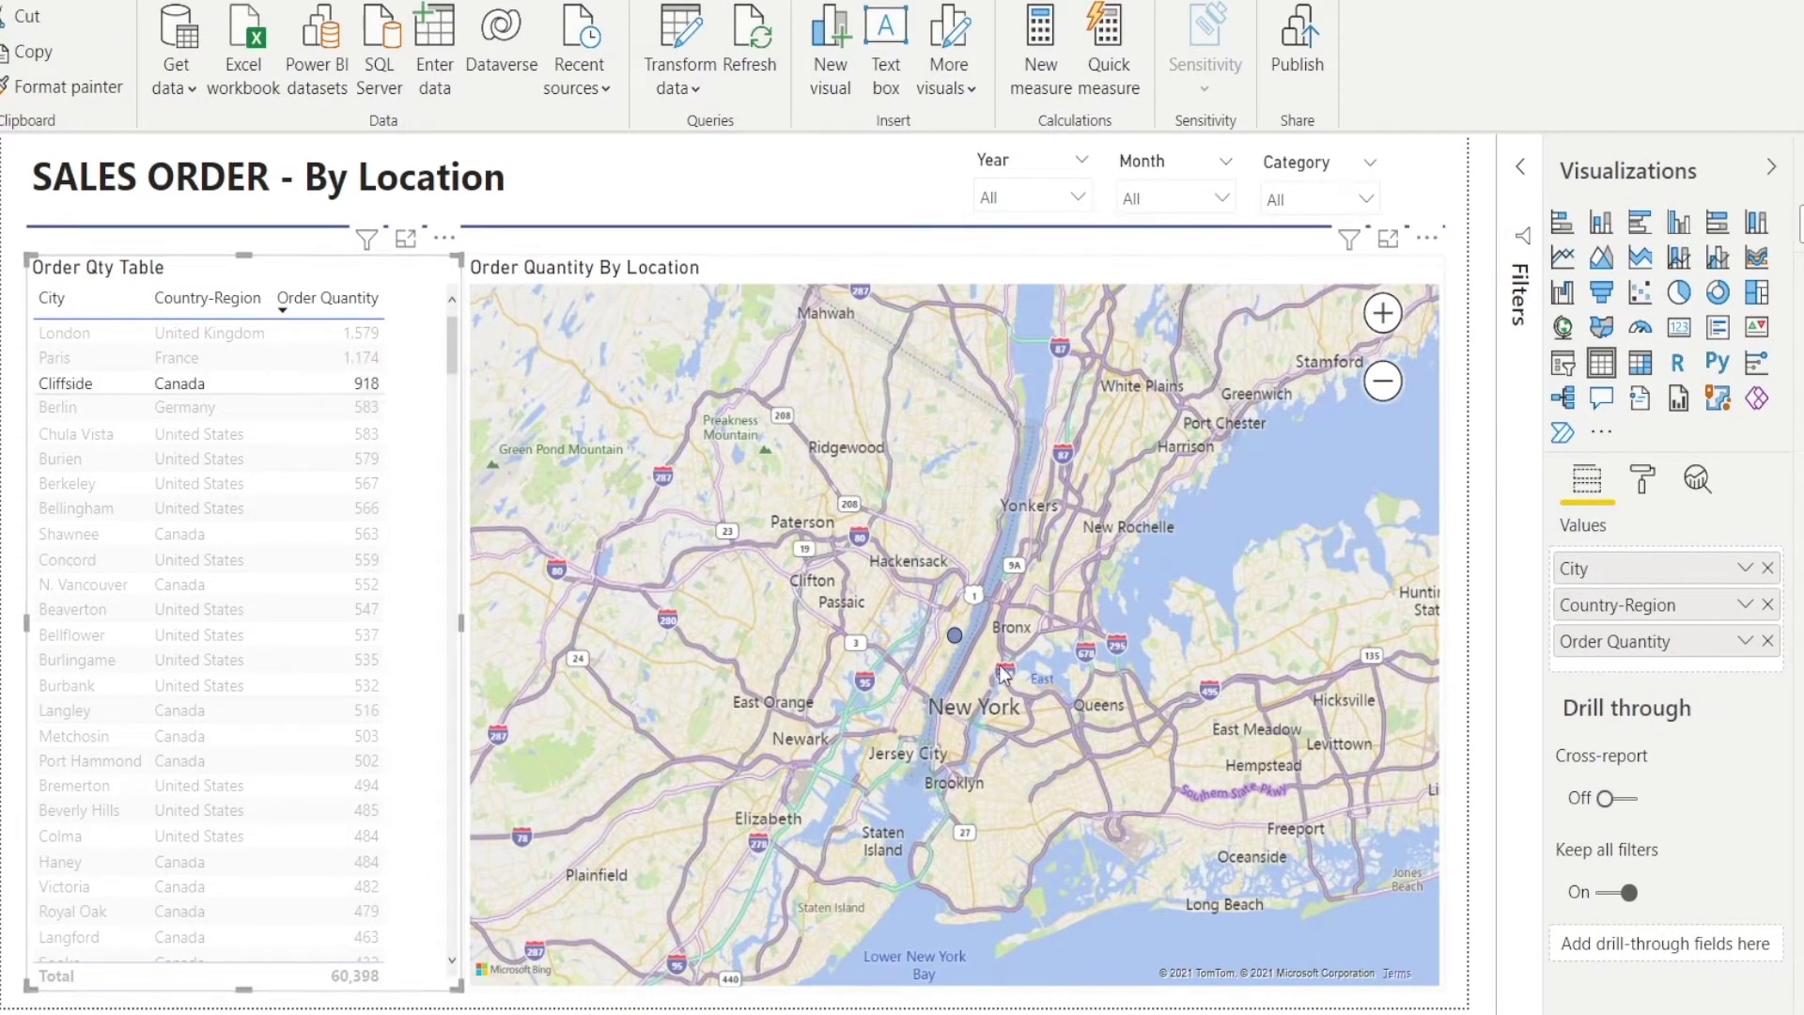
# Step: Add a calculated column to the Customer table and name it Country, City in its formula
pyautogui.moveTo(959, 635)
pyautogui.click(1169, 273)
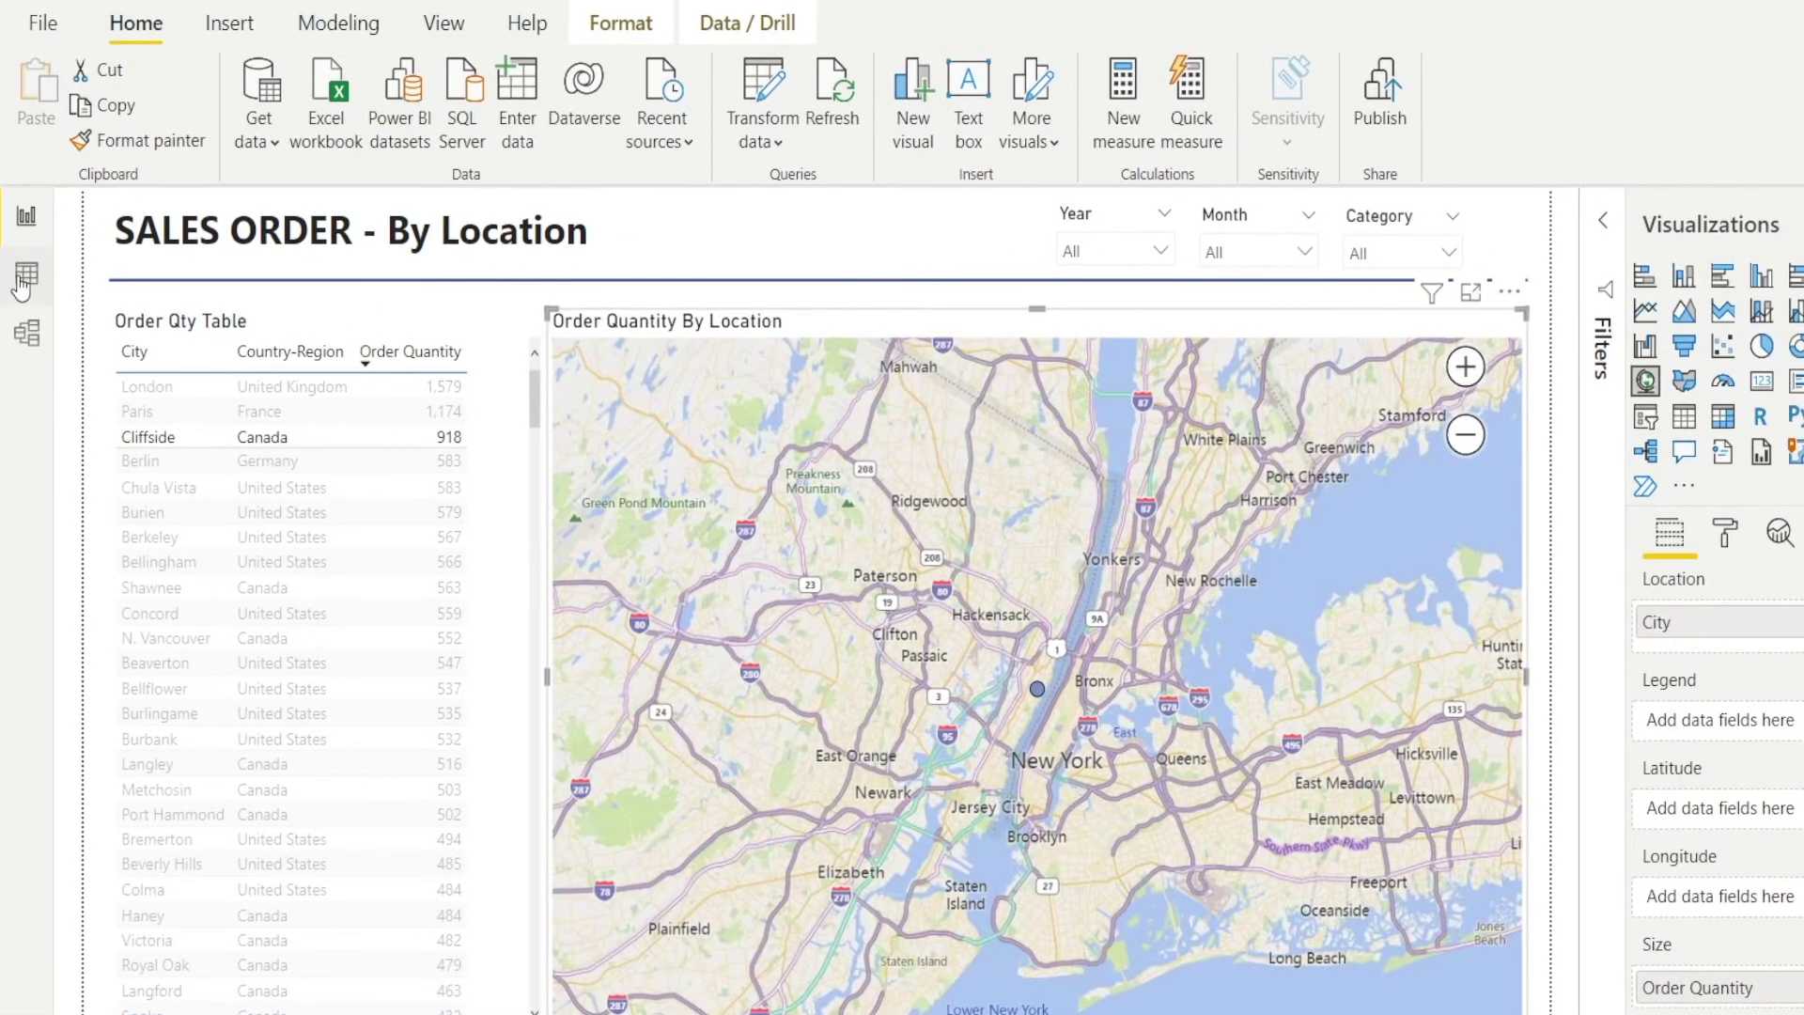
pyautogui.click(0, 233)
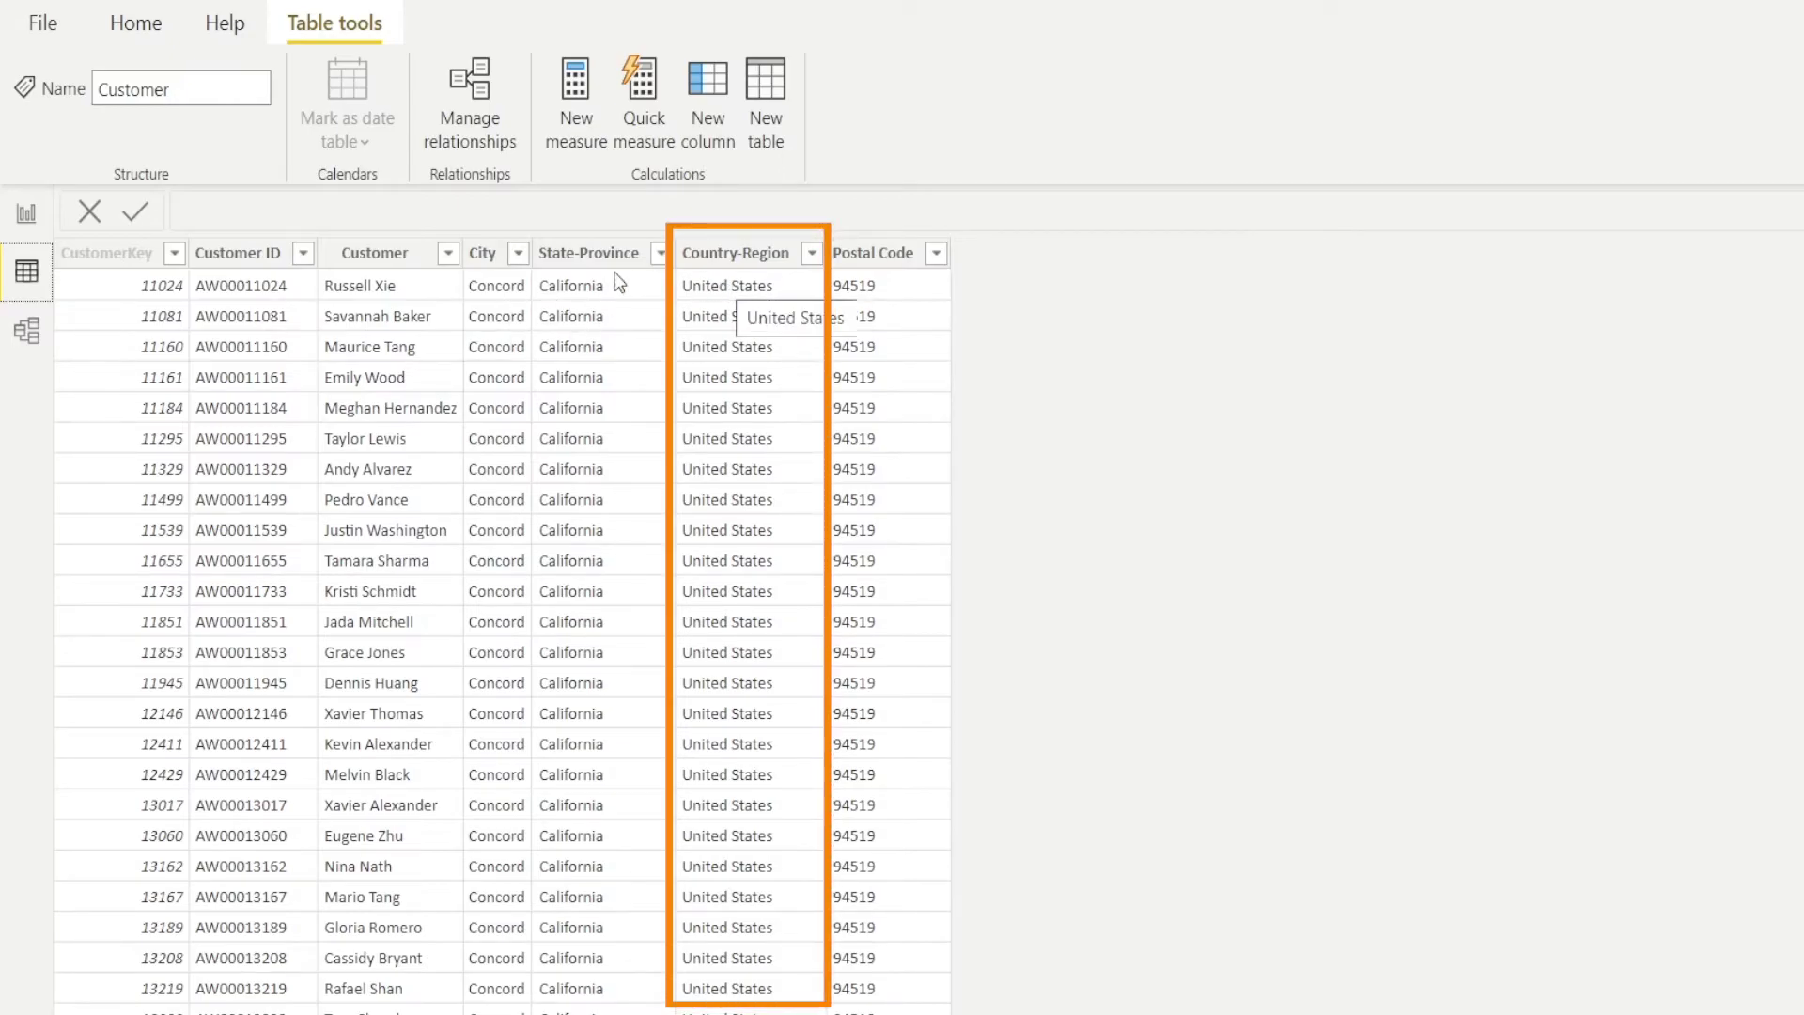
pyautogui.click(710, 94)
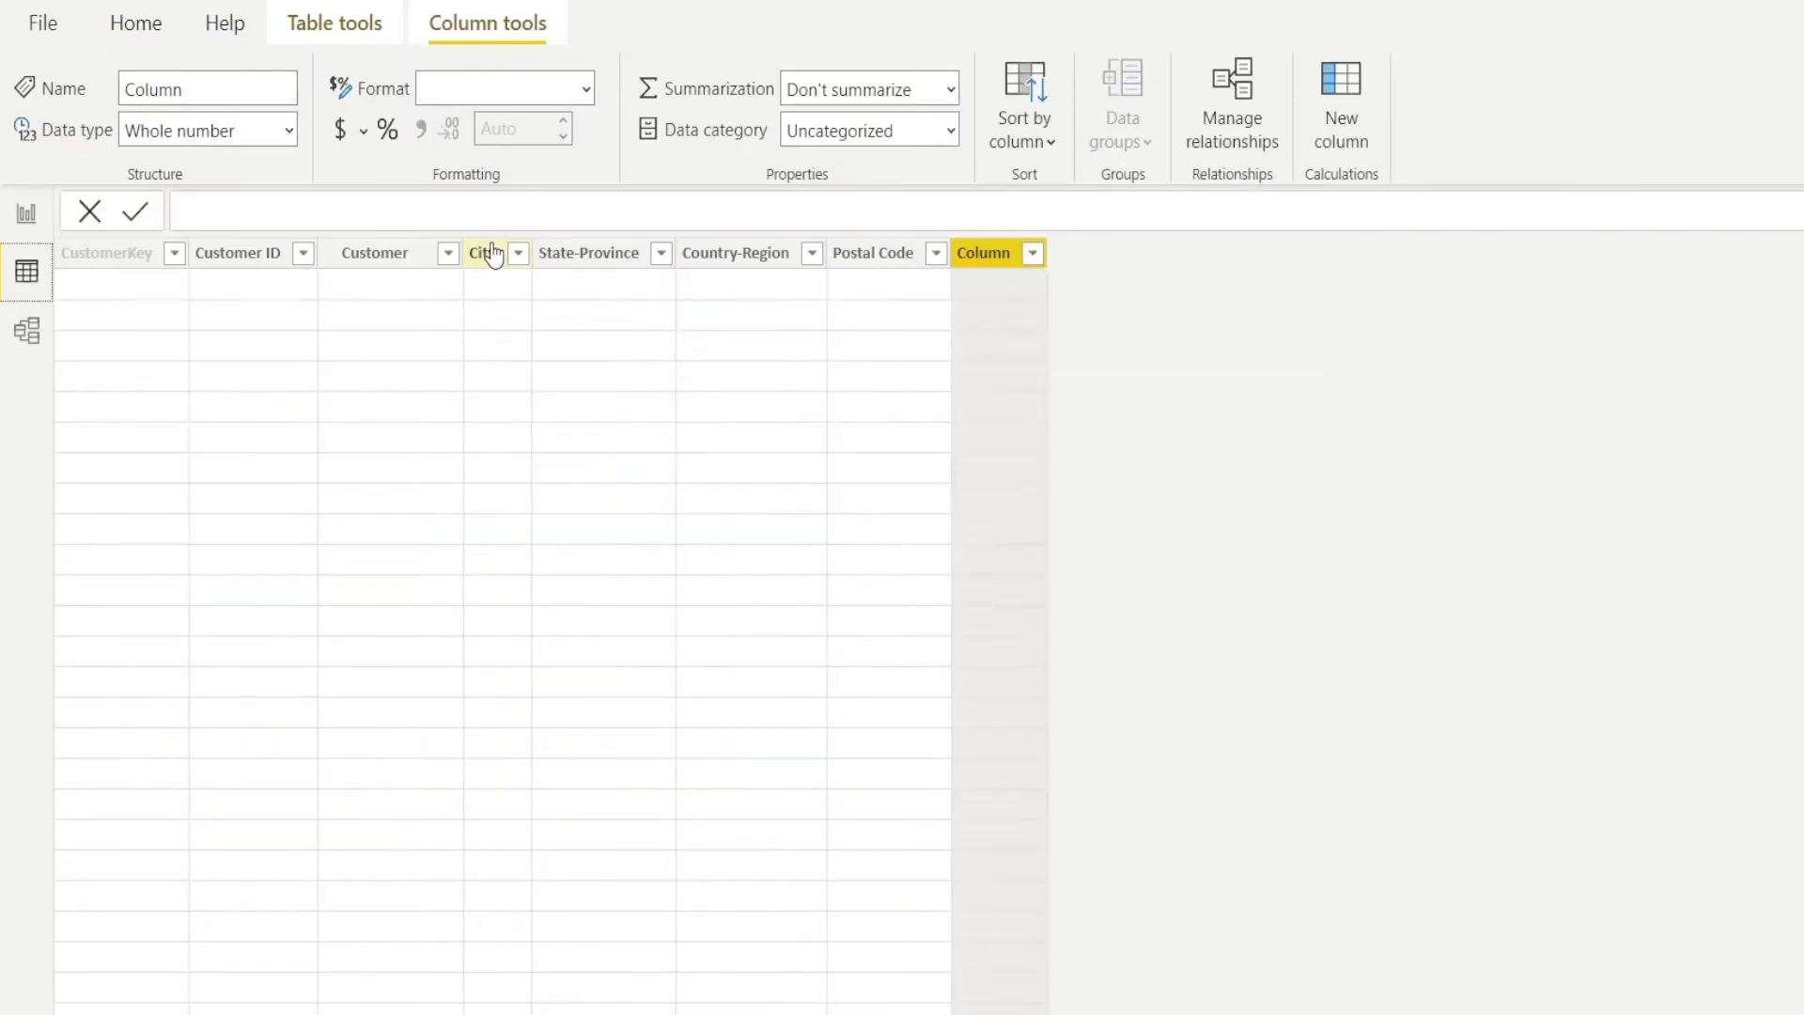
pyautogui.tripleClick(224, 209)
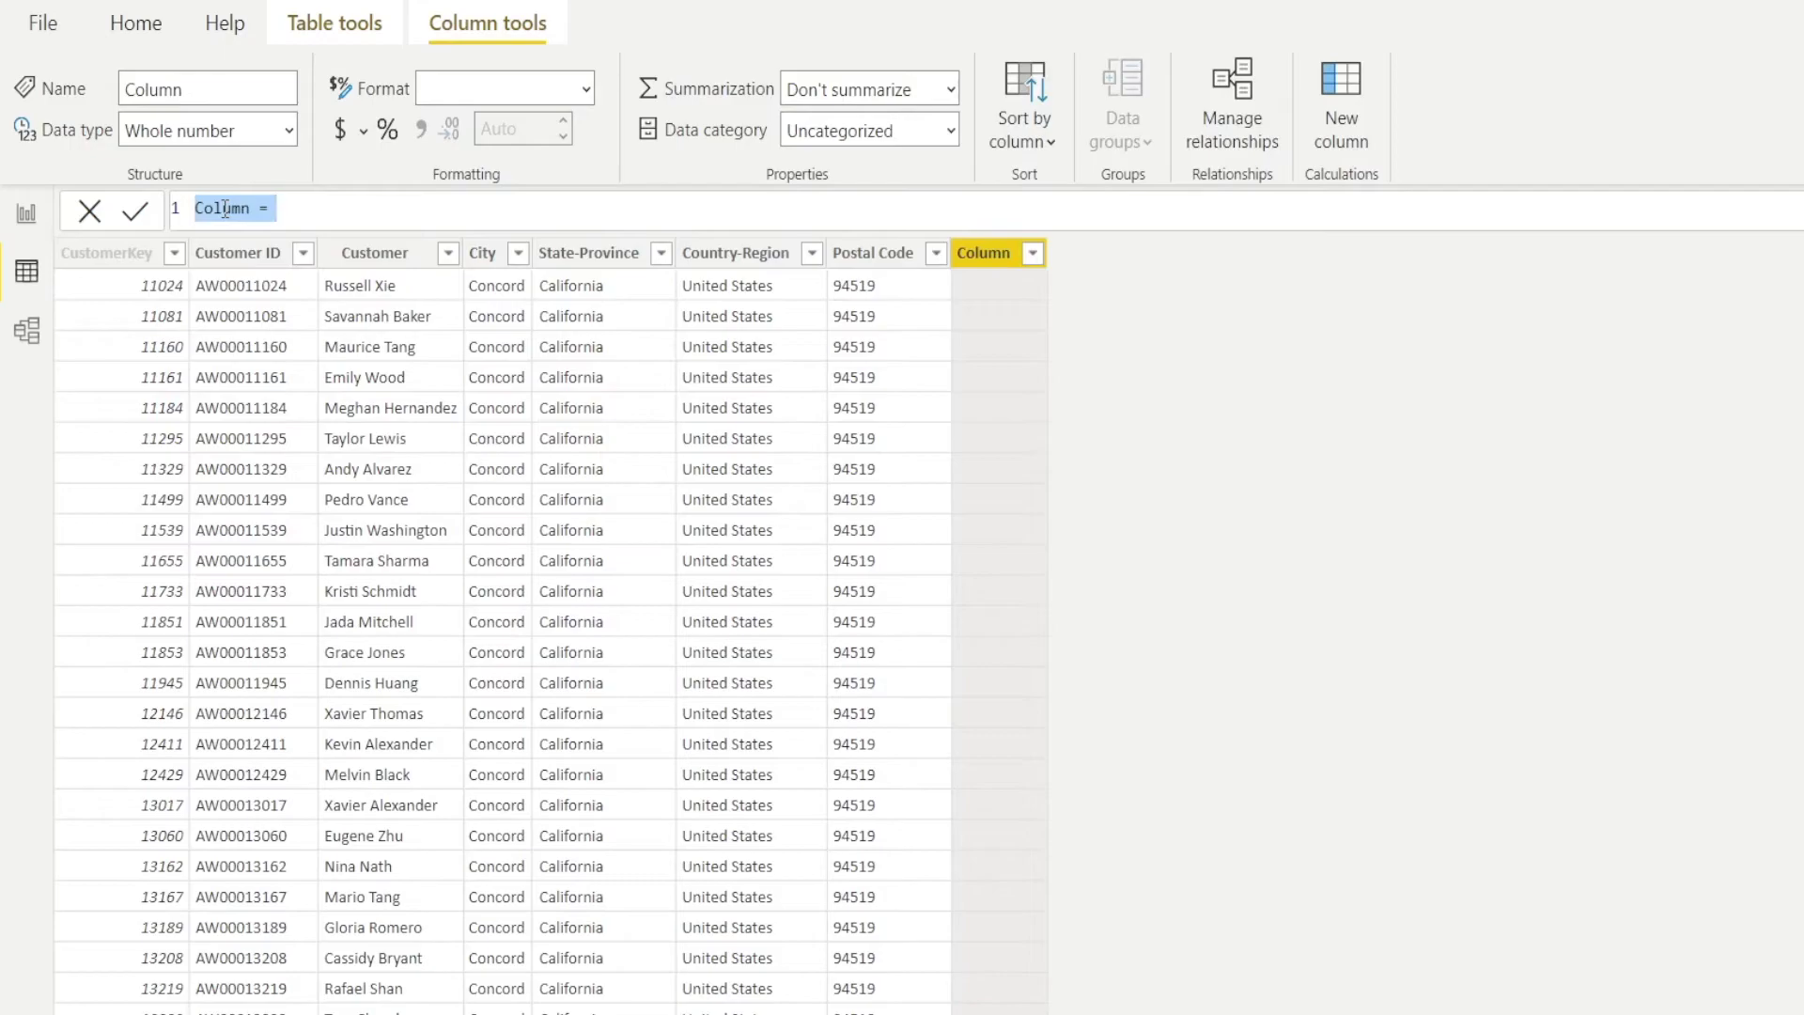
pyautogui.write('Country')
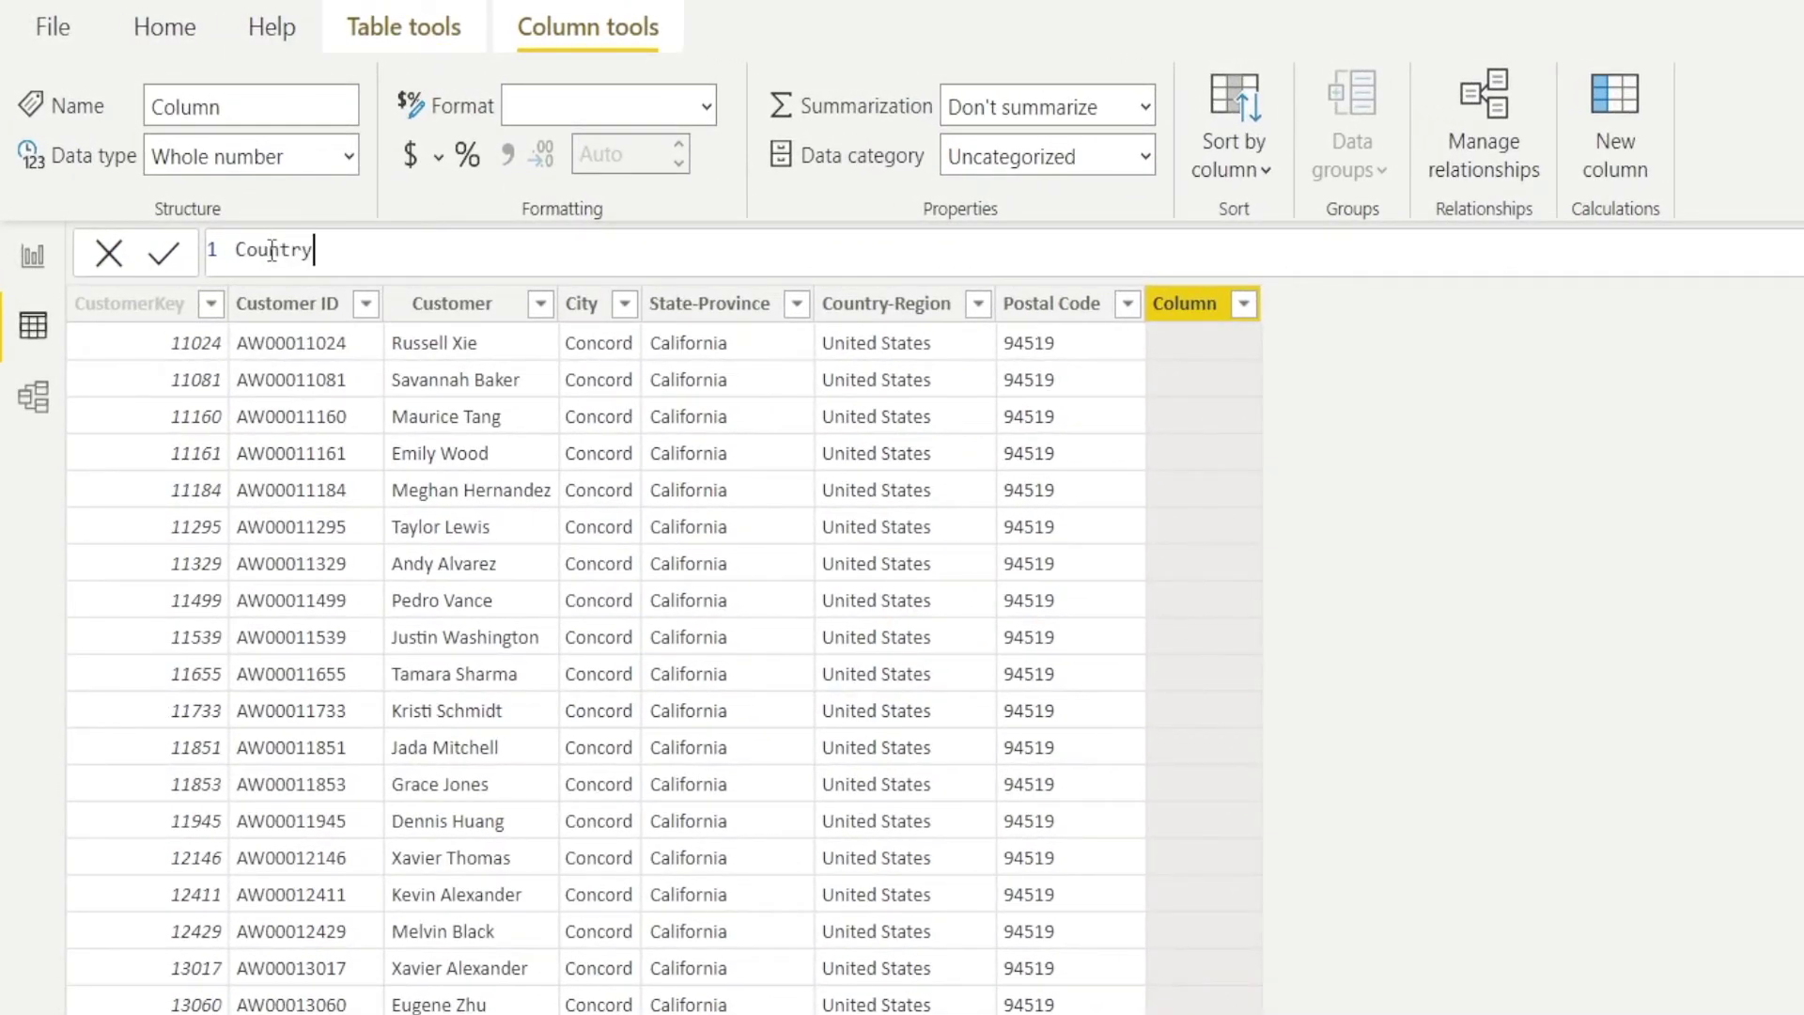
pyautogui.write(', City')
pyautogui.write(' = ')
# Step: Define the Country, City column as Customer[Country-Region] and commit the formula
pyautogui.write('Custo')
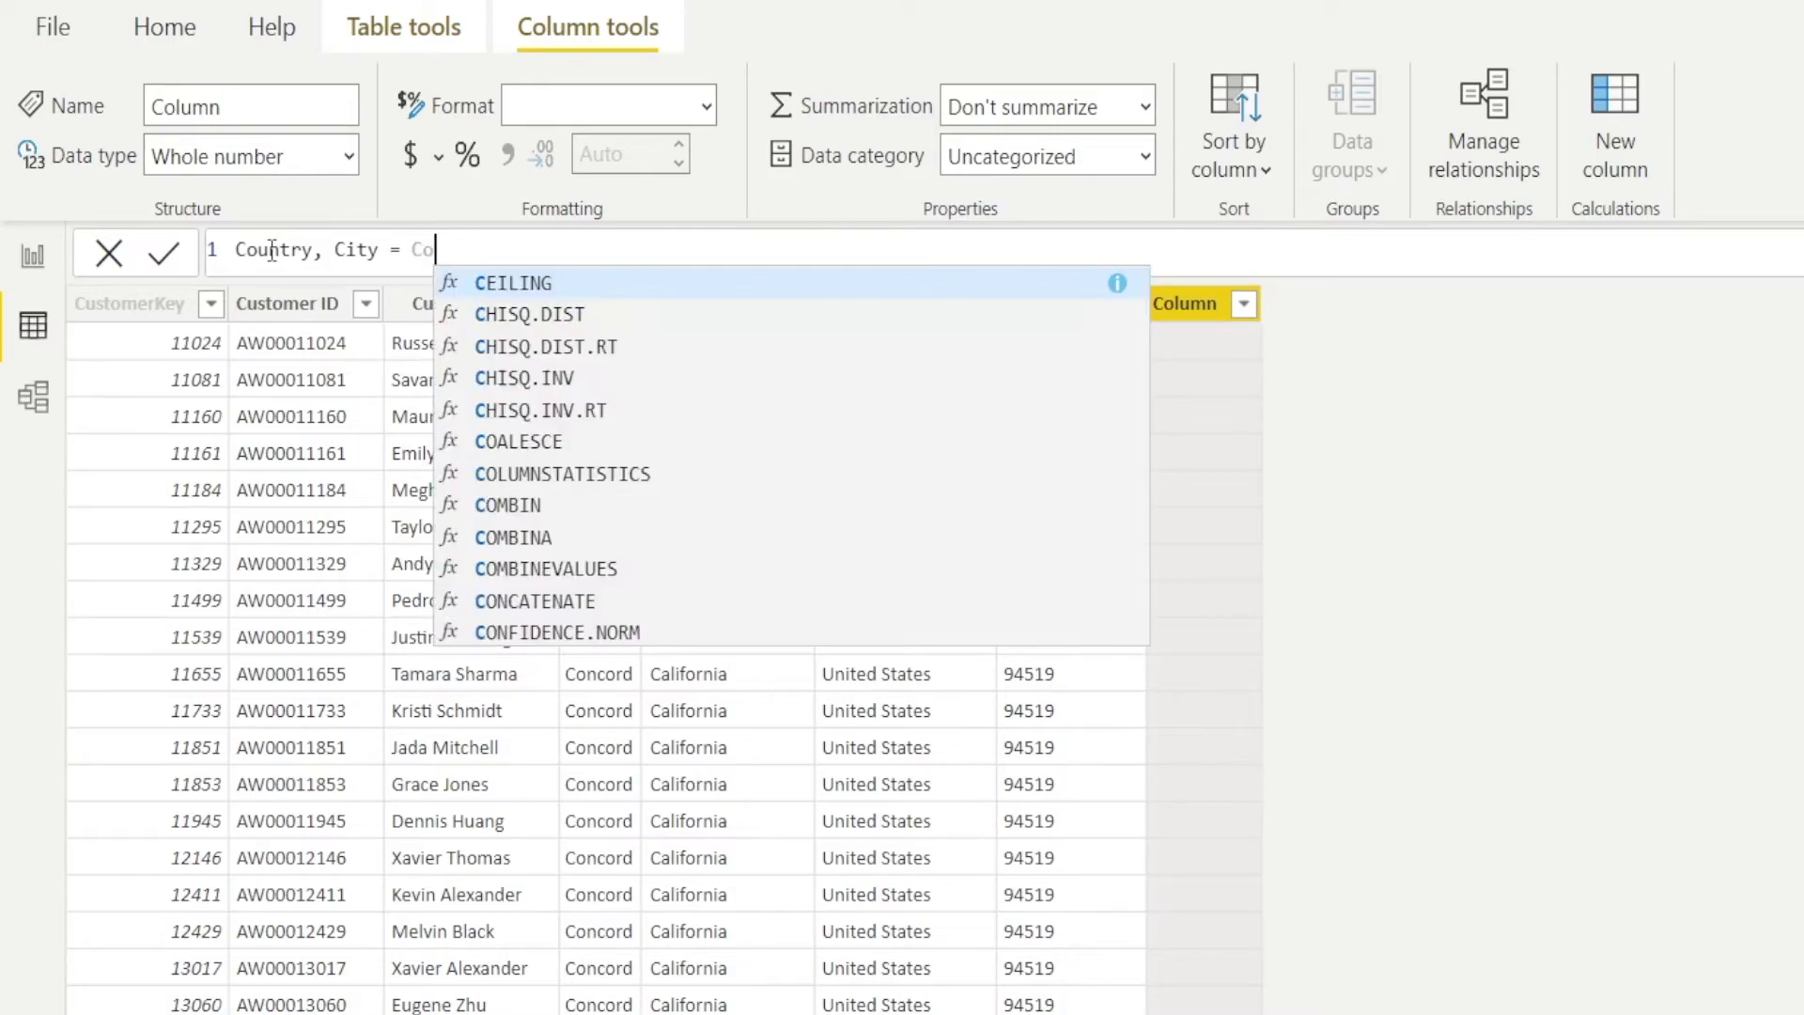
pyautogui.press('BackSpace')
pyautogui.write('ustomer')
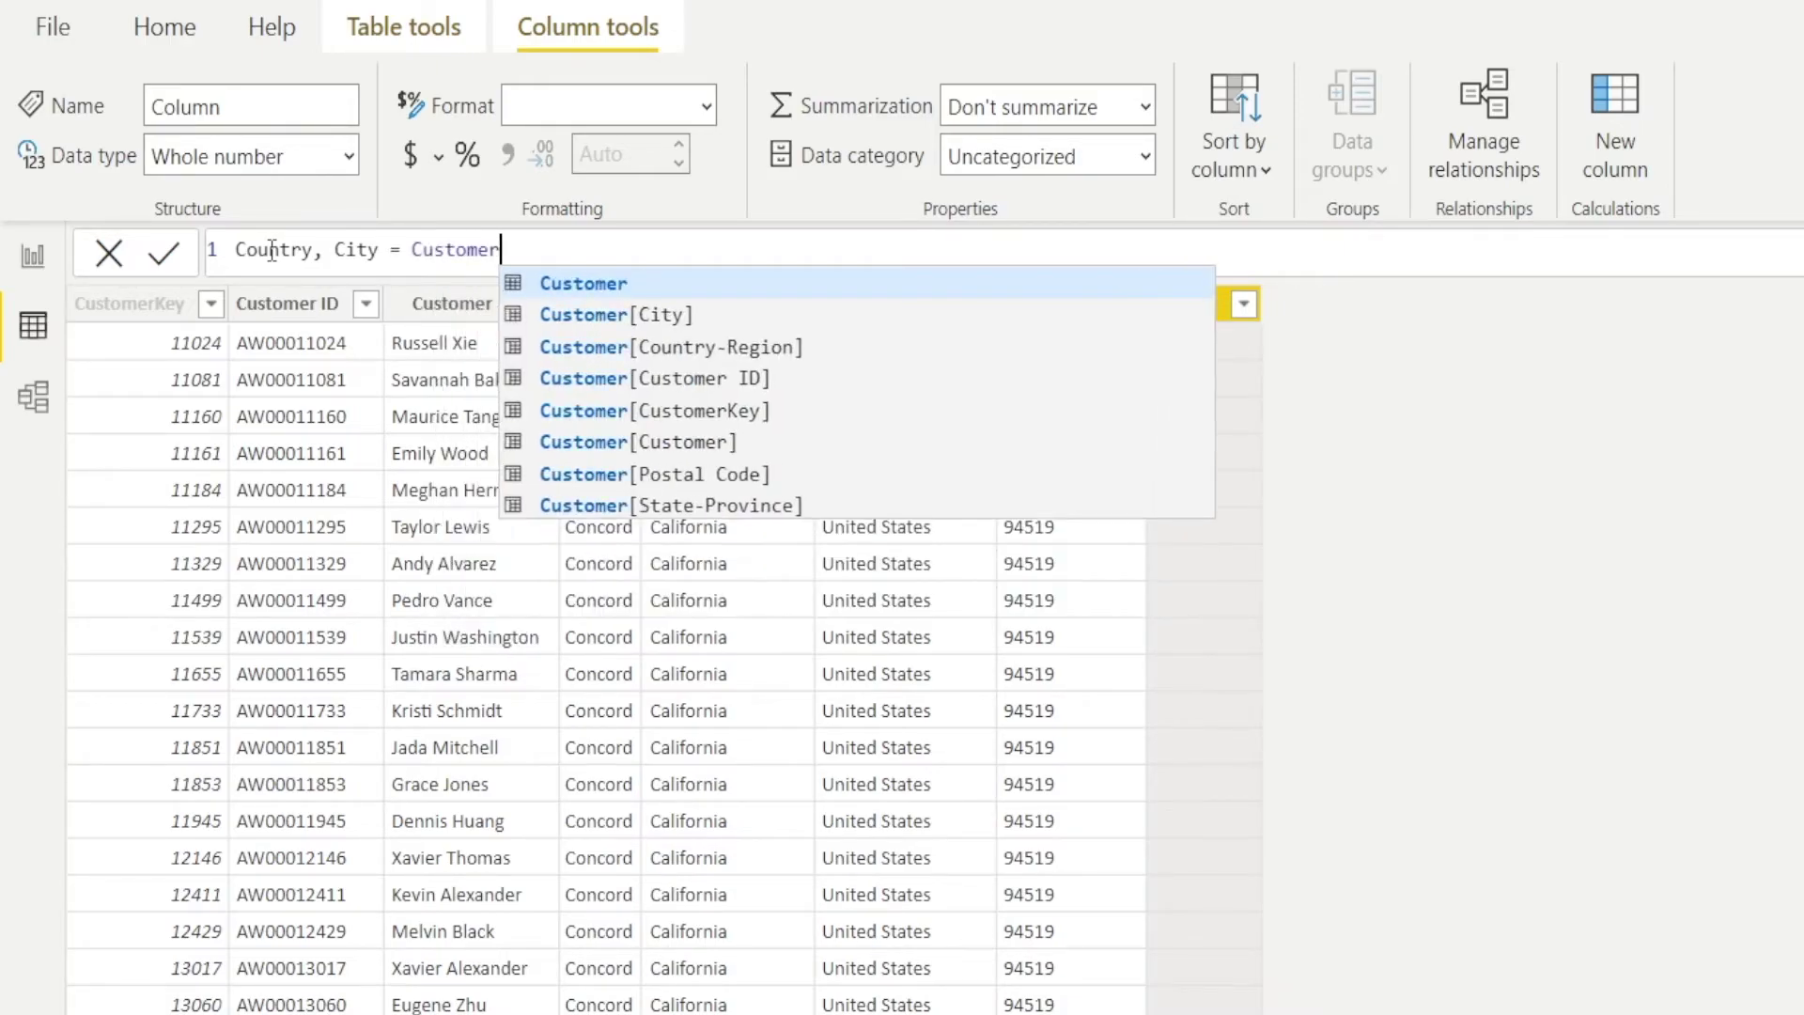
pyautogui.click(640, 354)
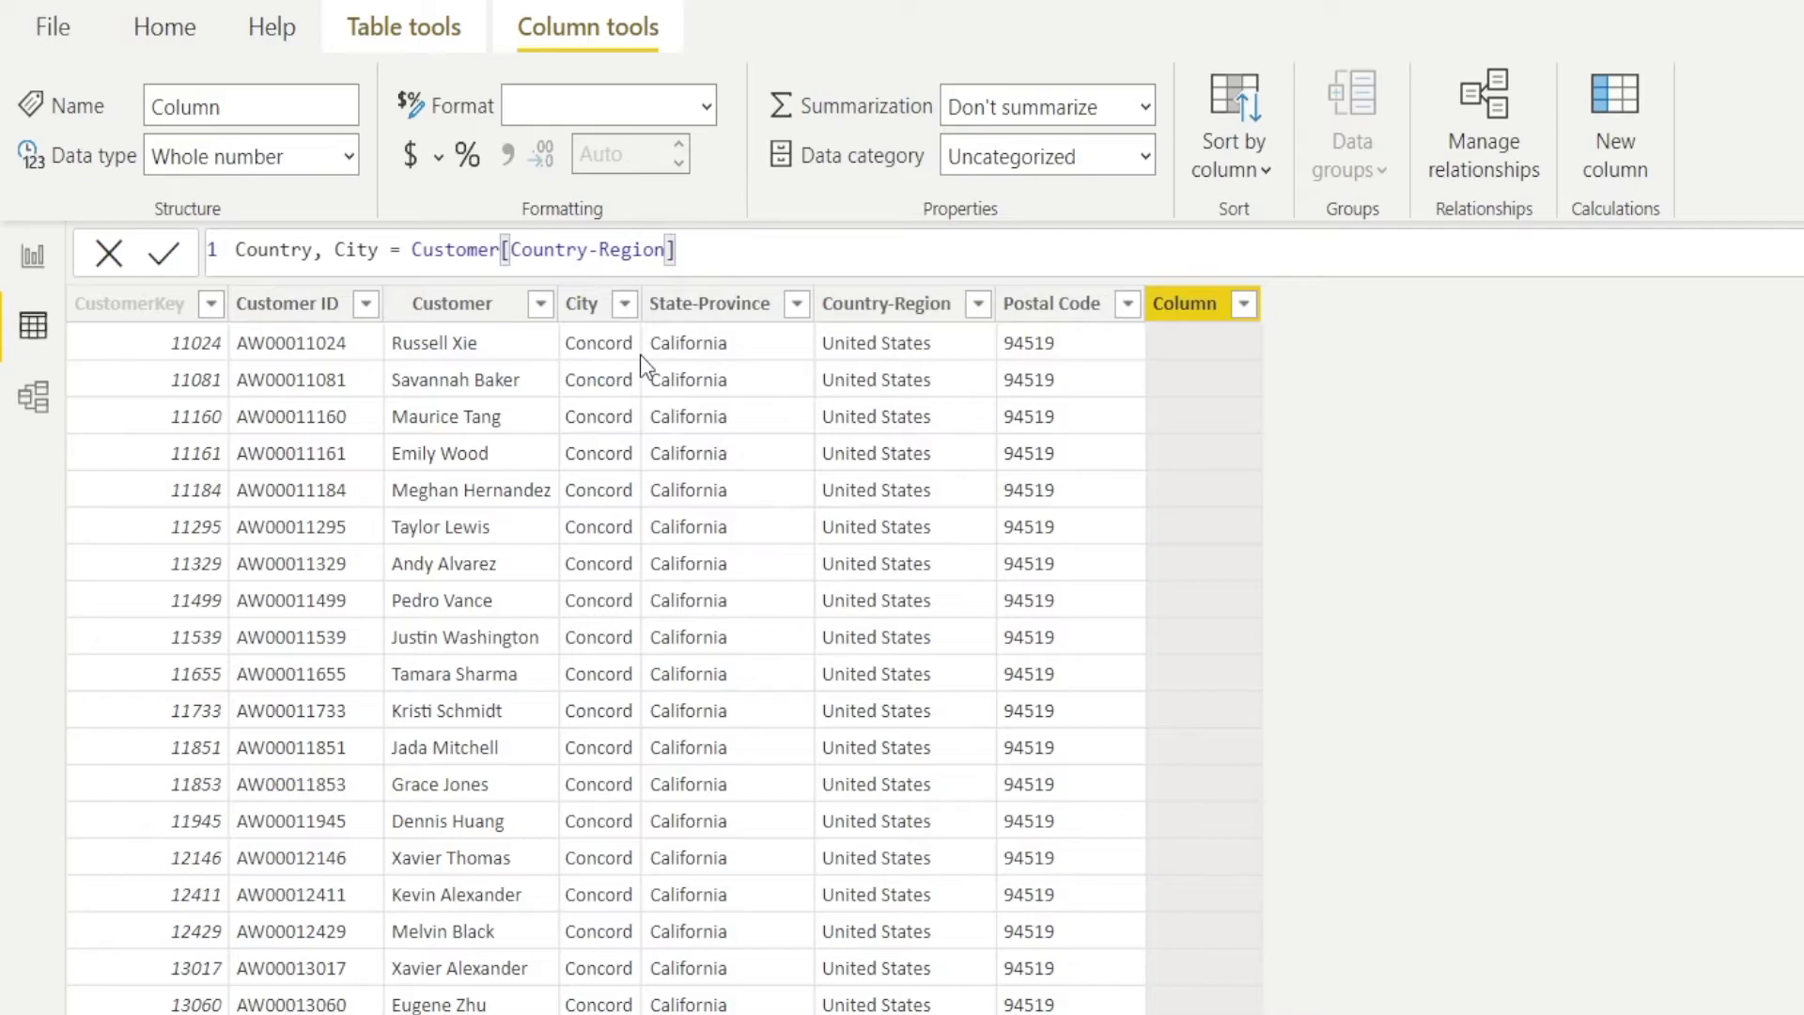
pyautogui.press('Return')
# Step: Extend the Country, City formula with &" ,"&Customer[City] and commit it
pyautogui.write('&')
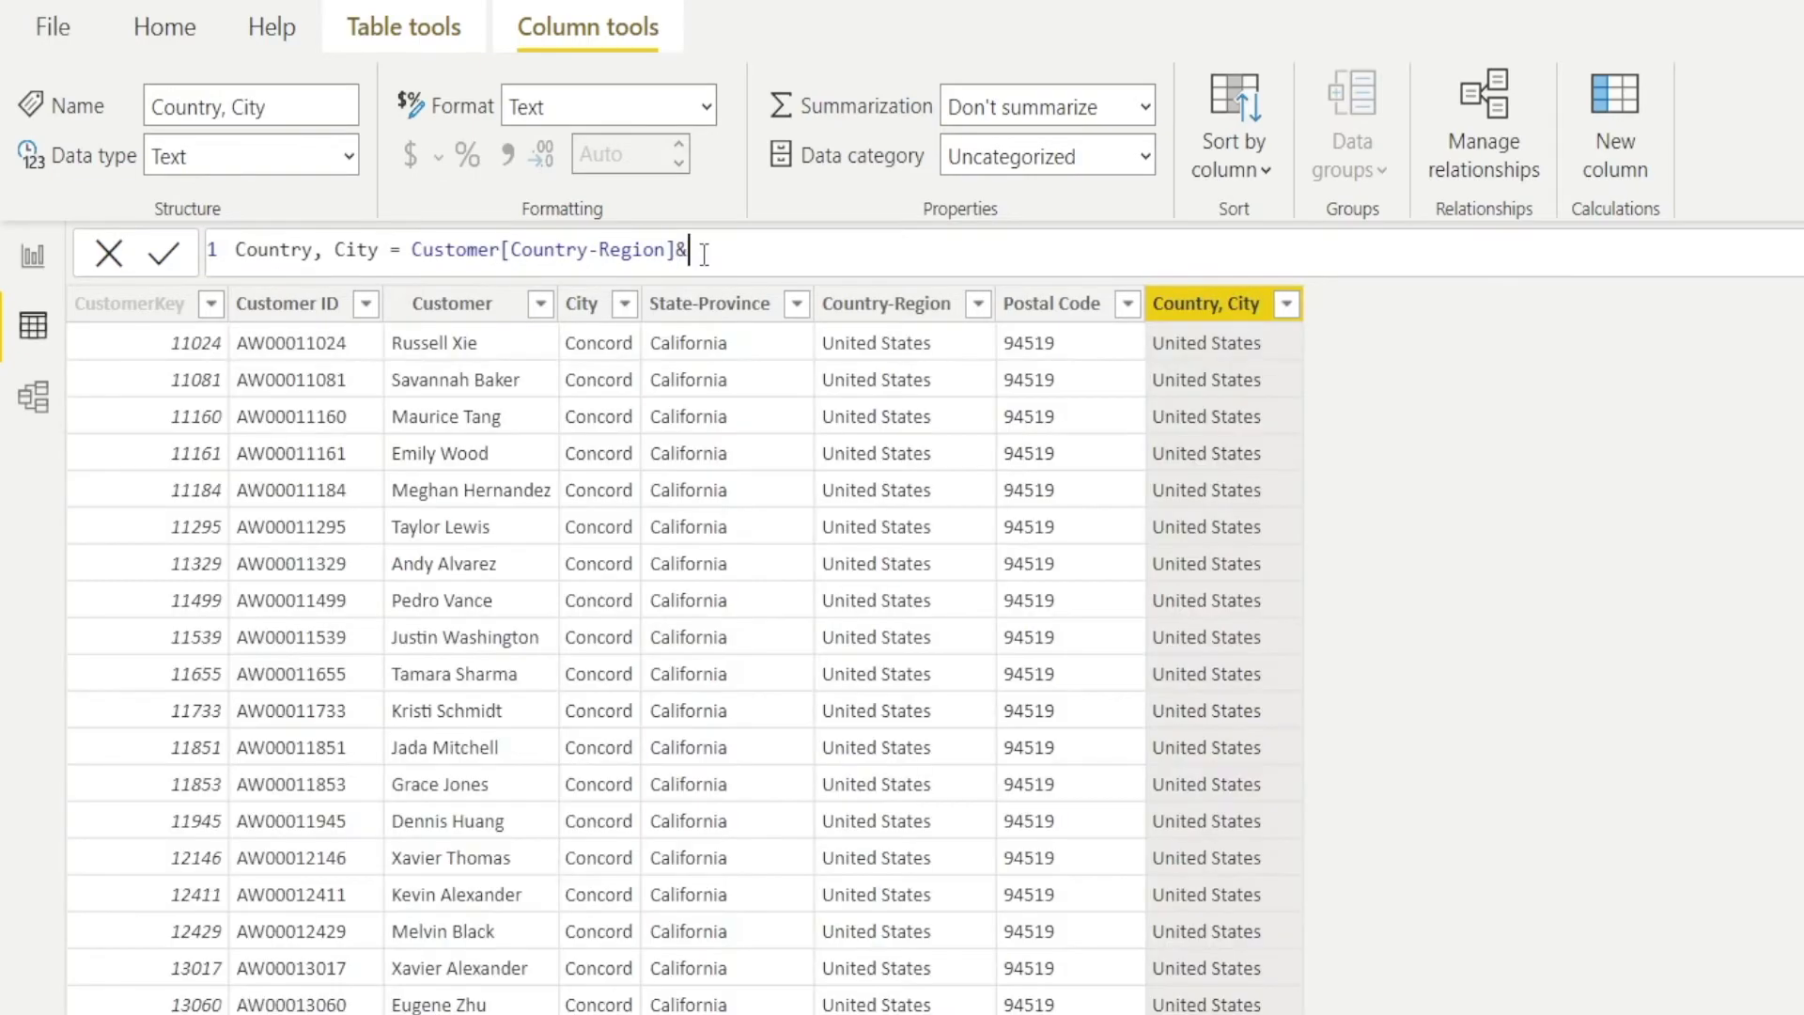
pyautogui.write('" ,"&Customer')
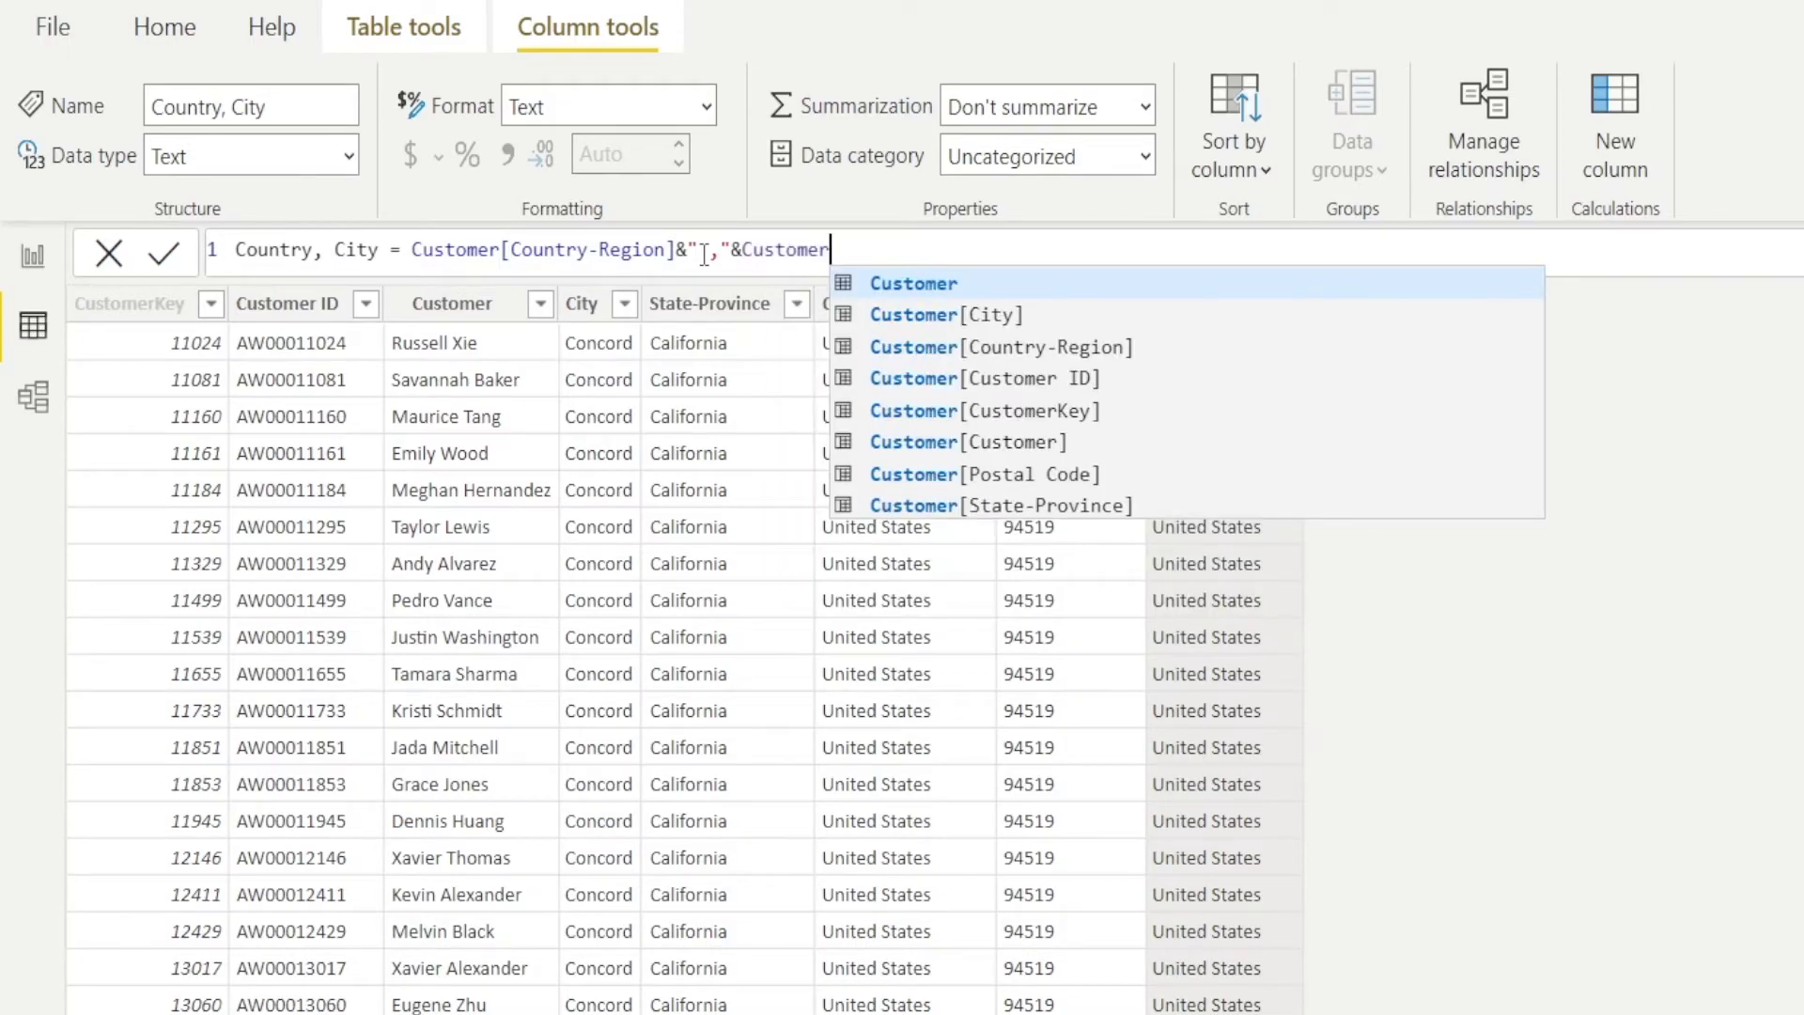
pyautogui.click(934, 318)
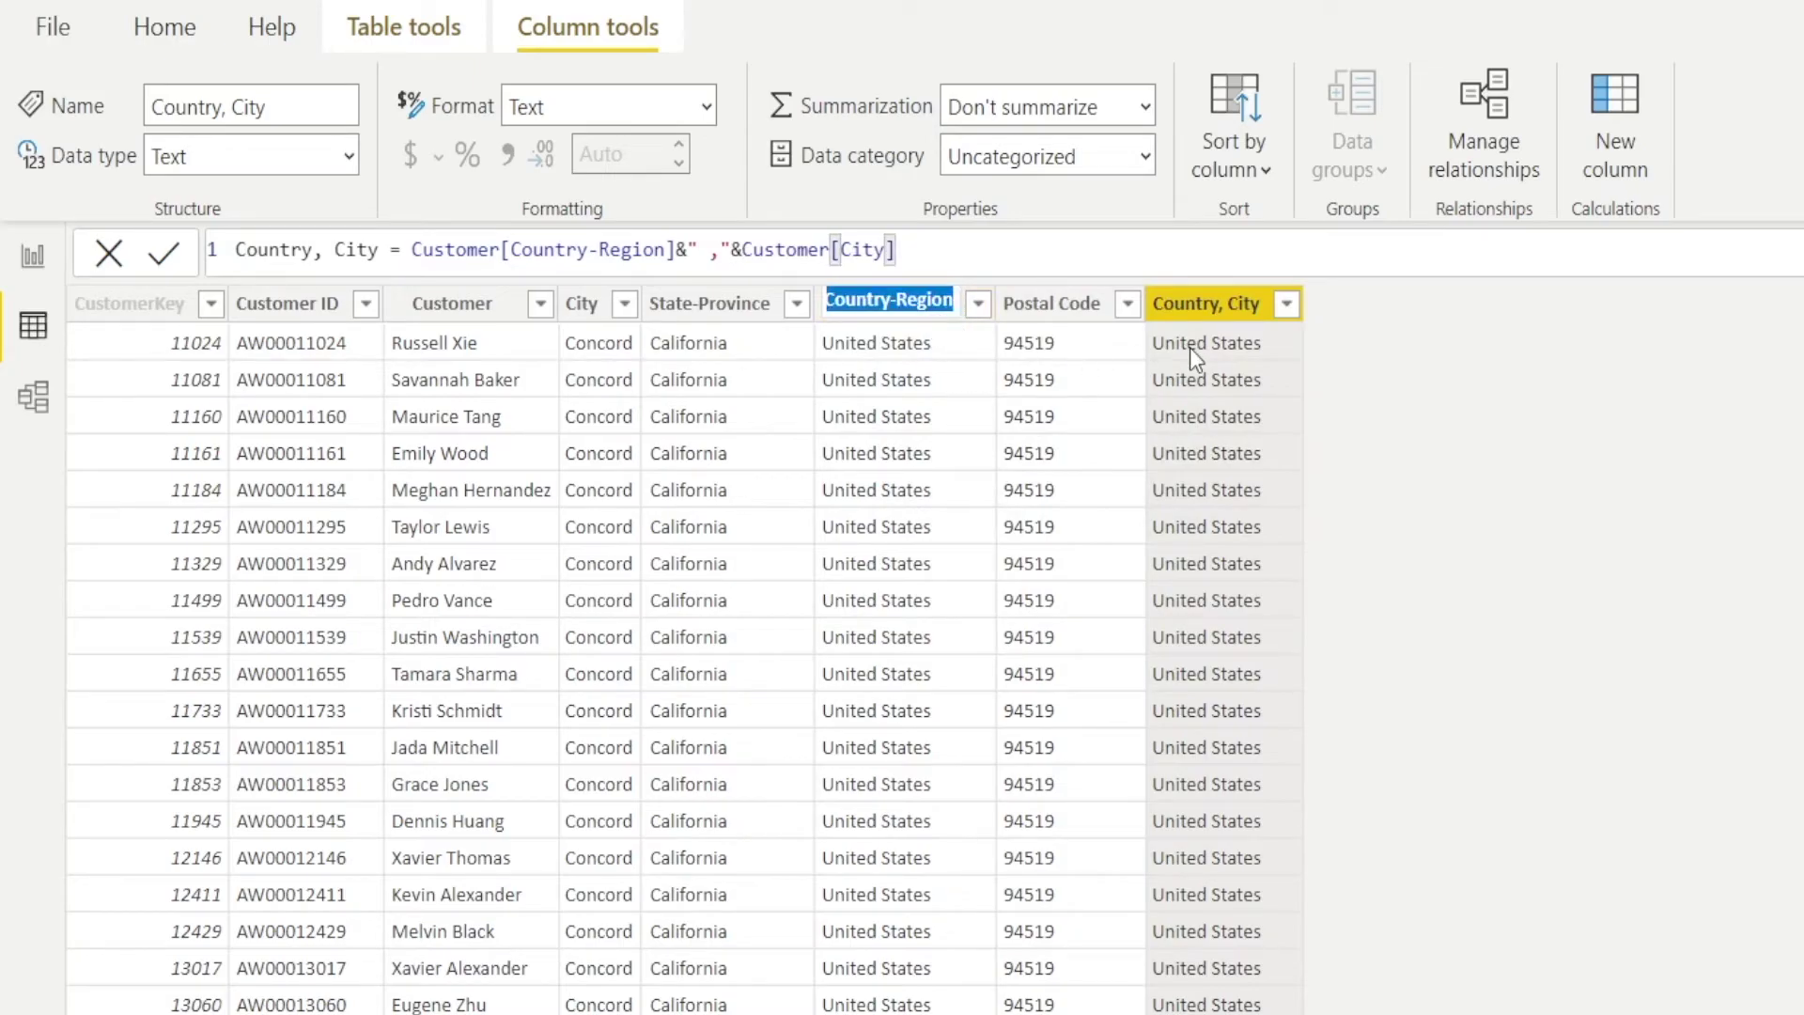
pyautogui.press('Return')
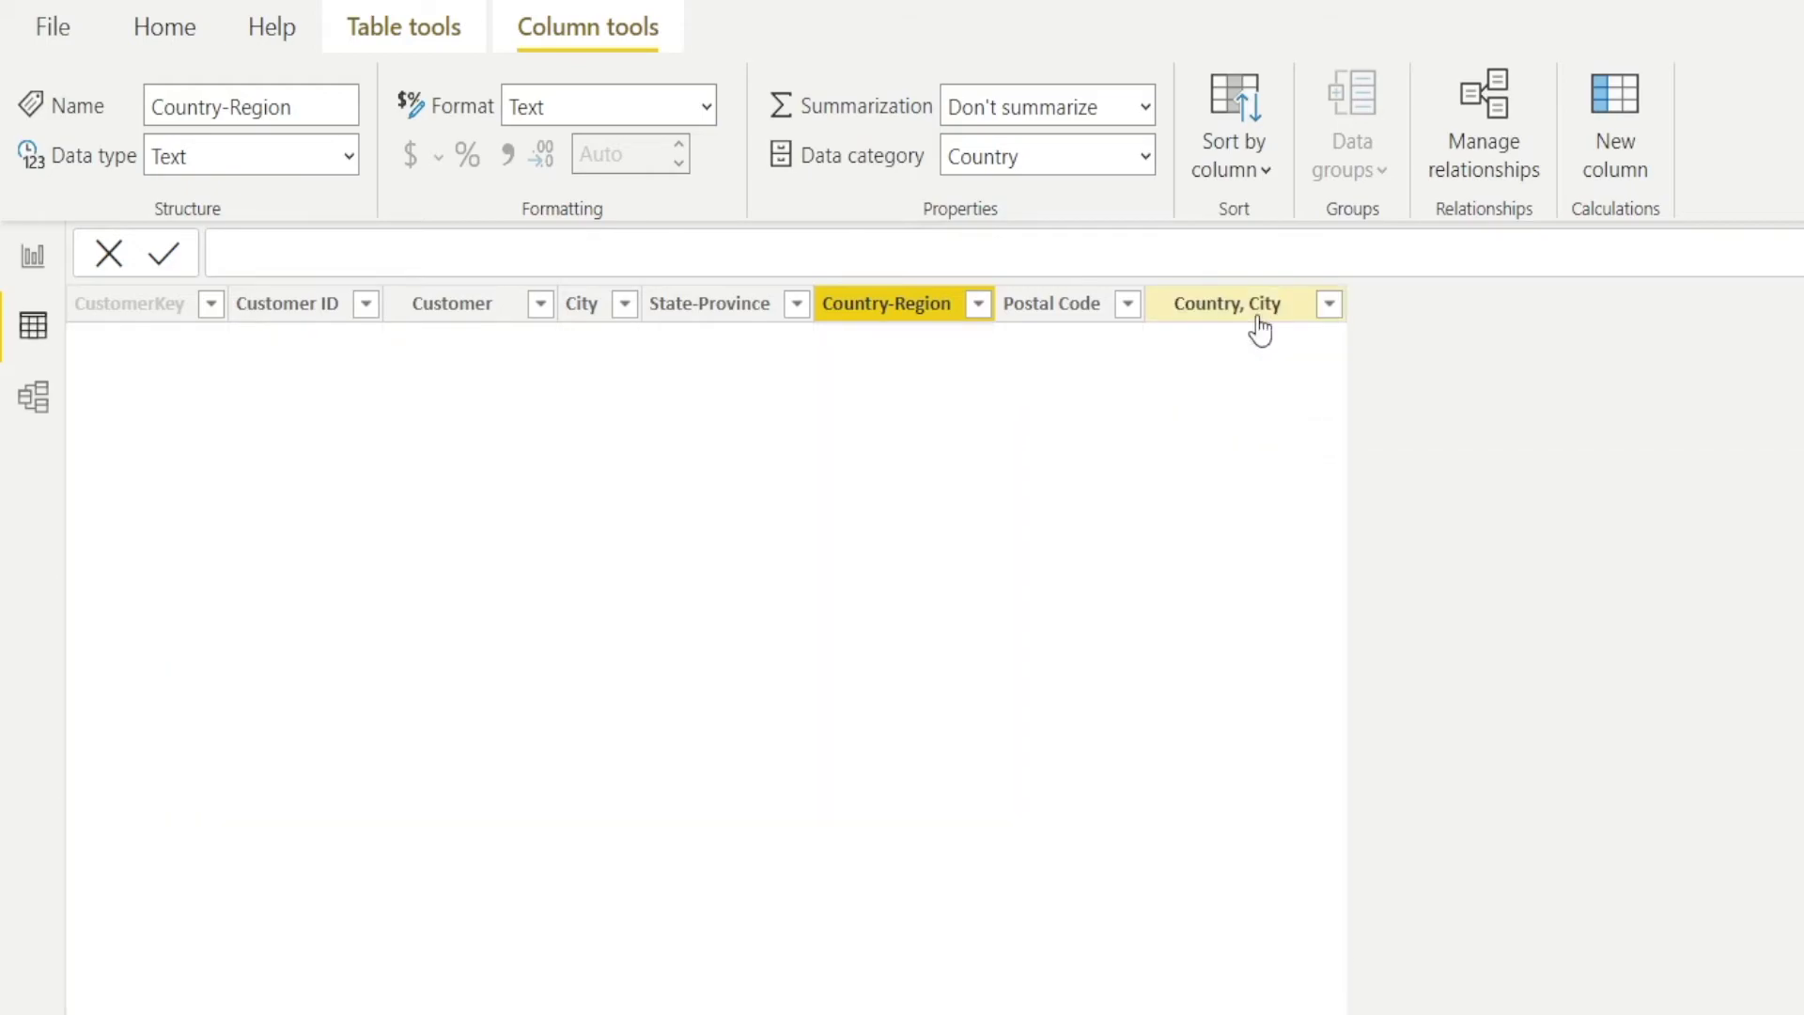
# Step: Set the data category of the Country, City column to Place
pyautogui.click(1258, 318)
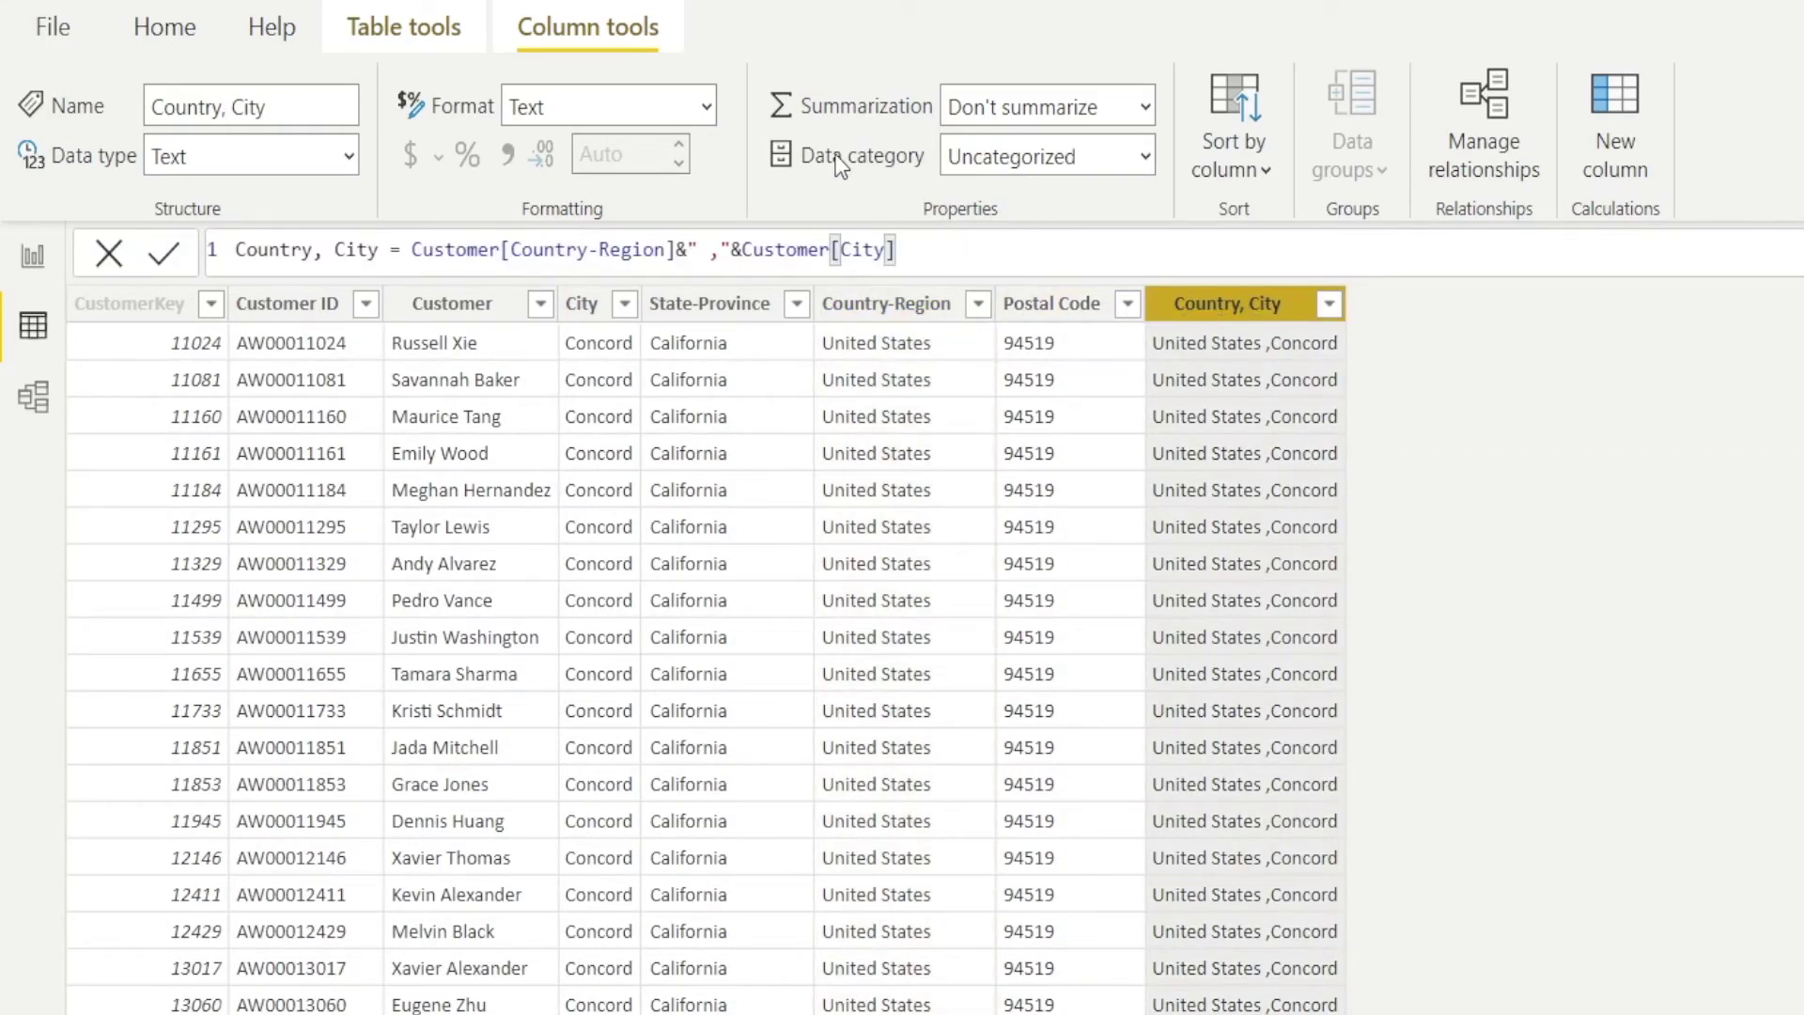
pyautogui.click(1146, 156)
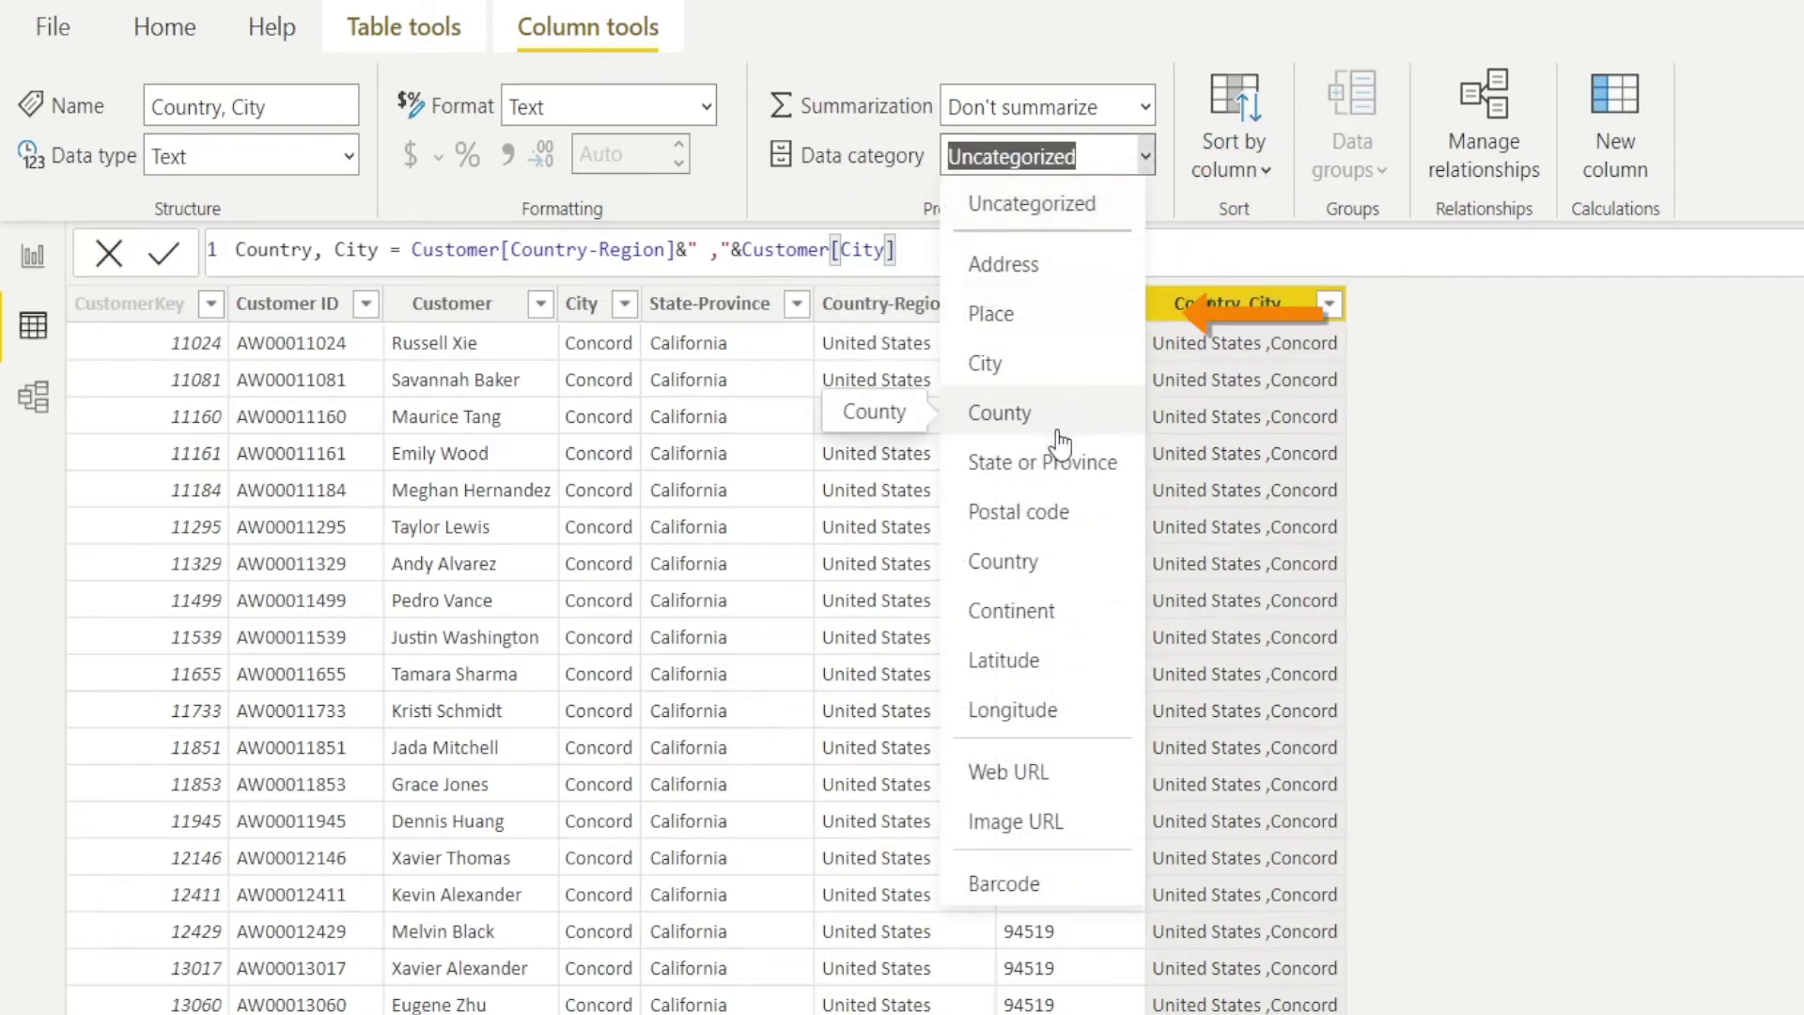
pyautogui.press('Escape')
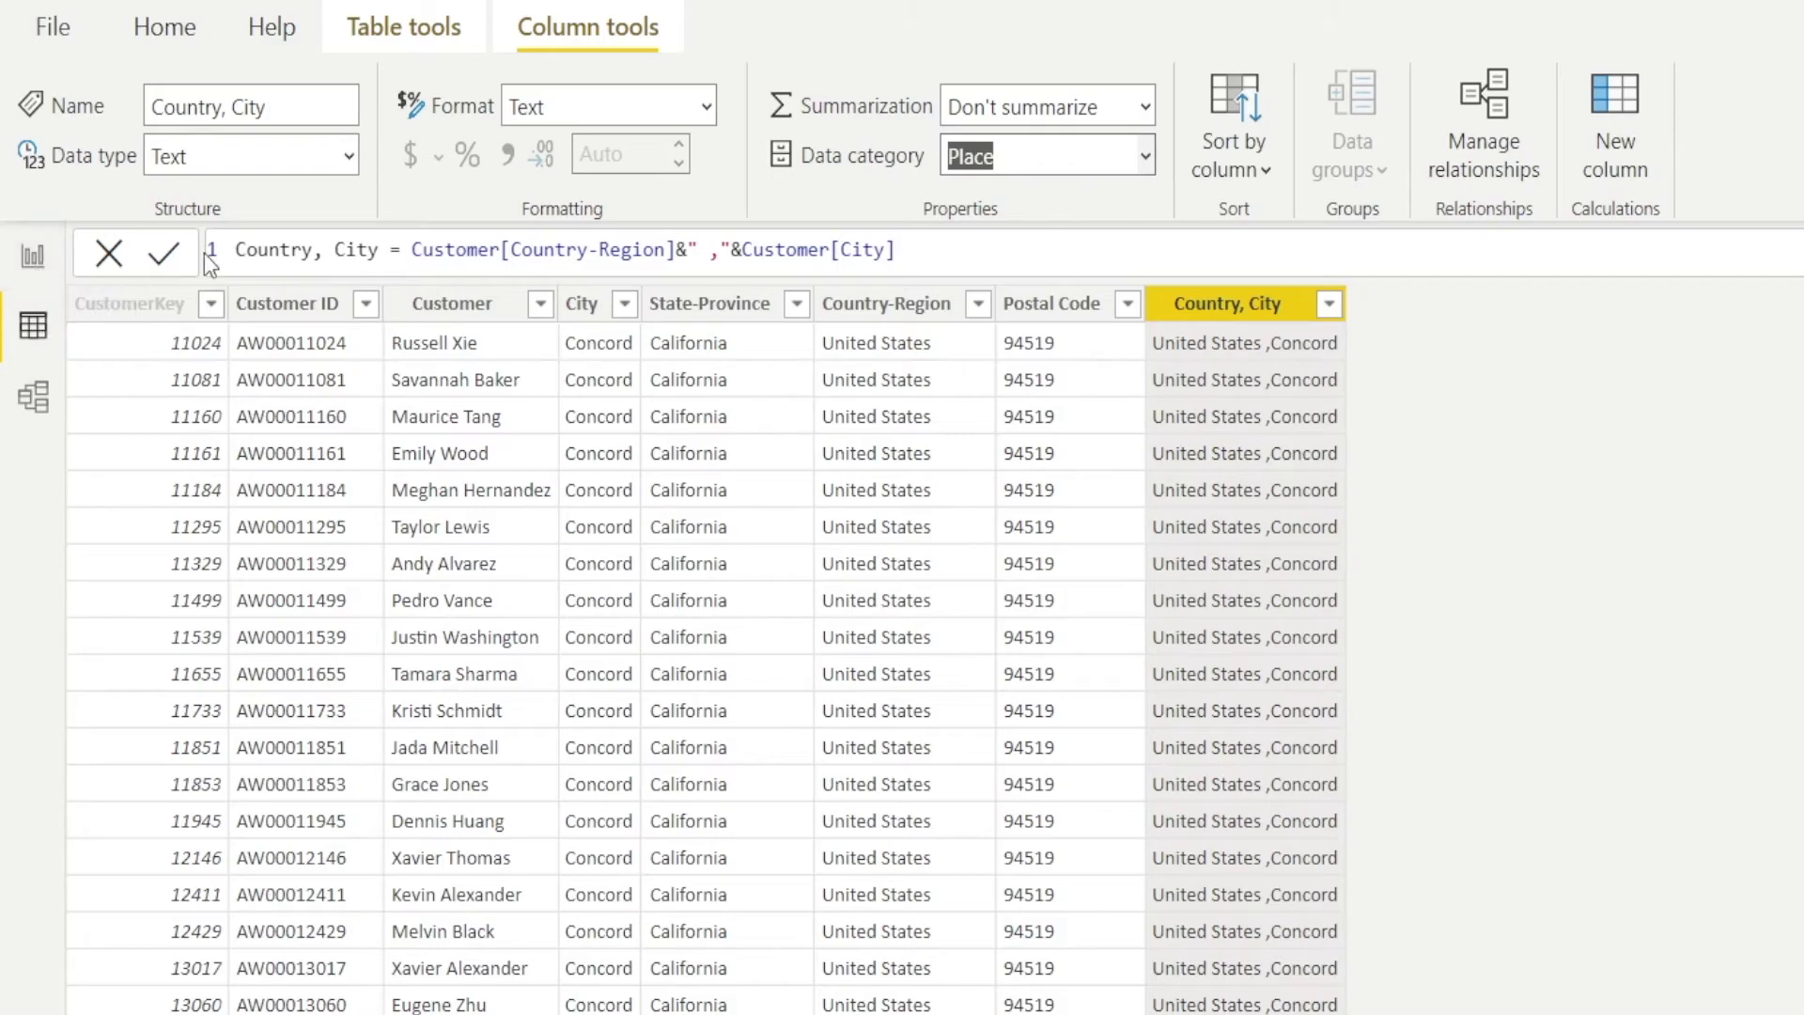
# Step: Replace City with the Customer table's Country, City field as the Location of the report's map
pyautogui.click(31, 252)
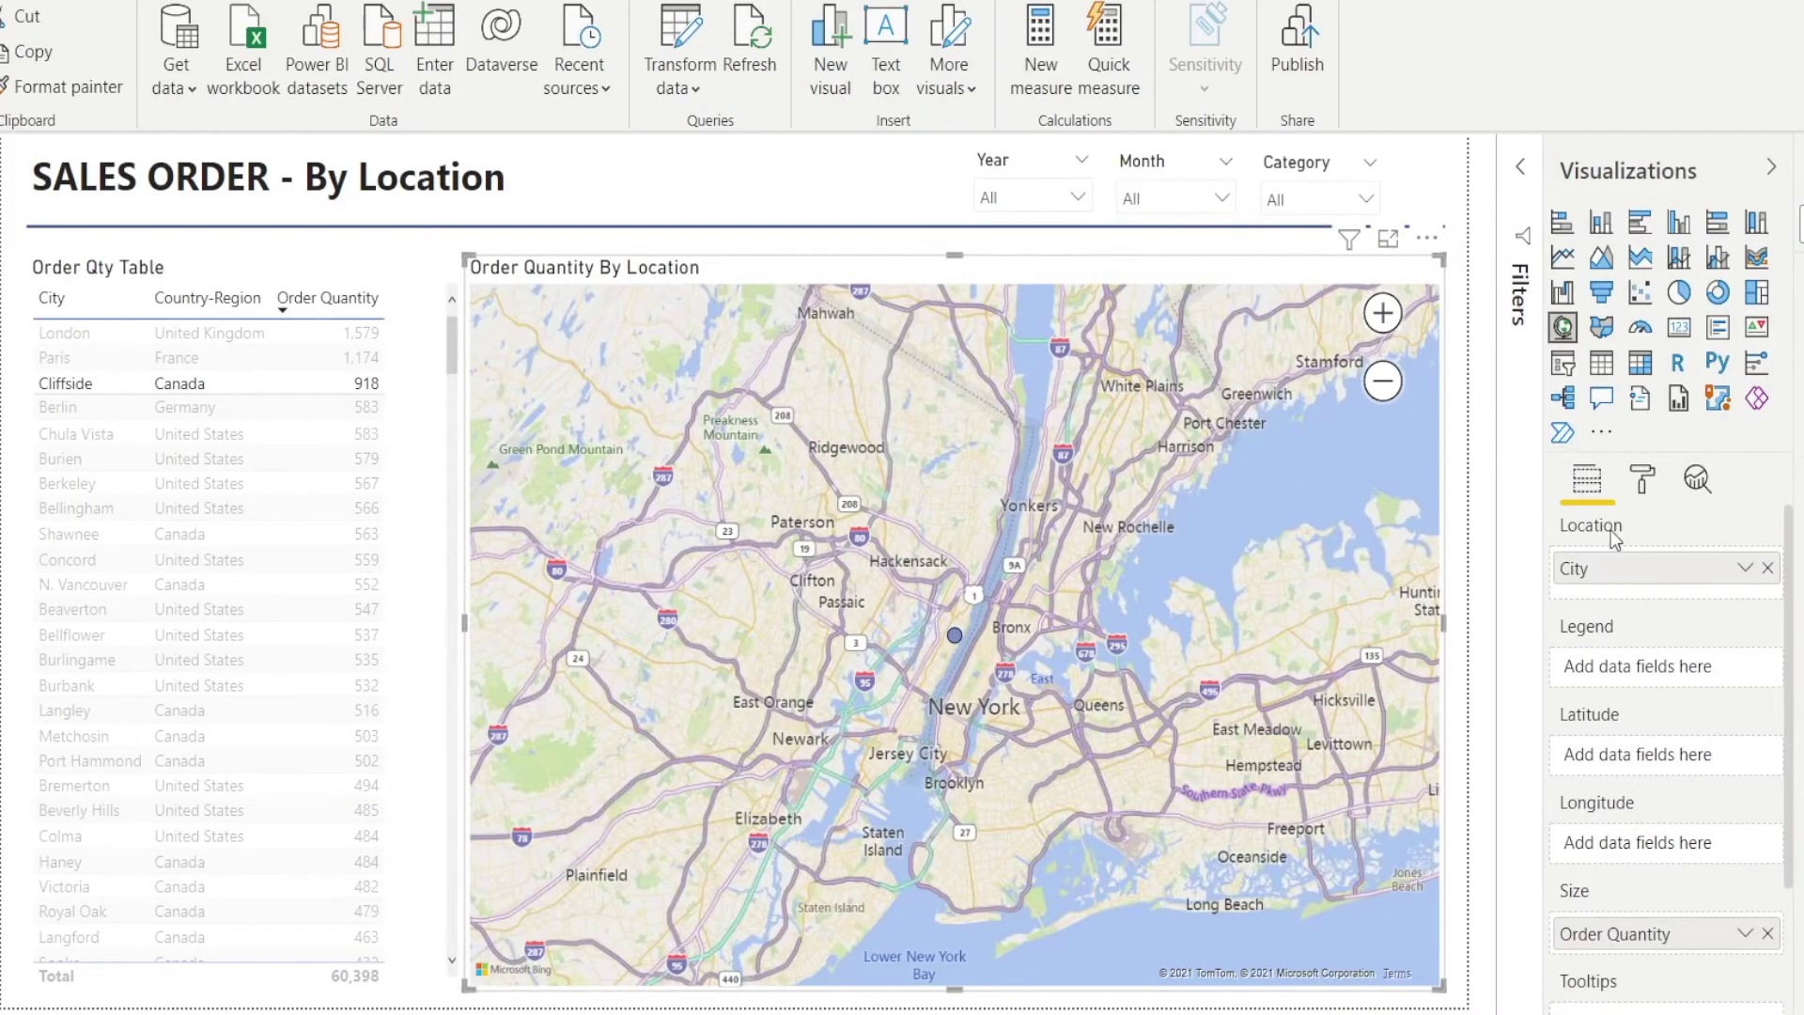
pyautogui.click(1766, 569)
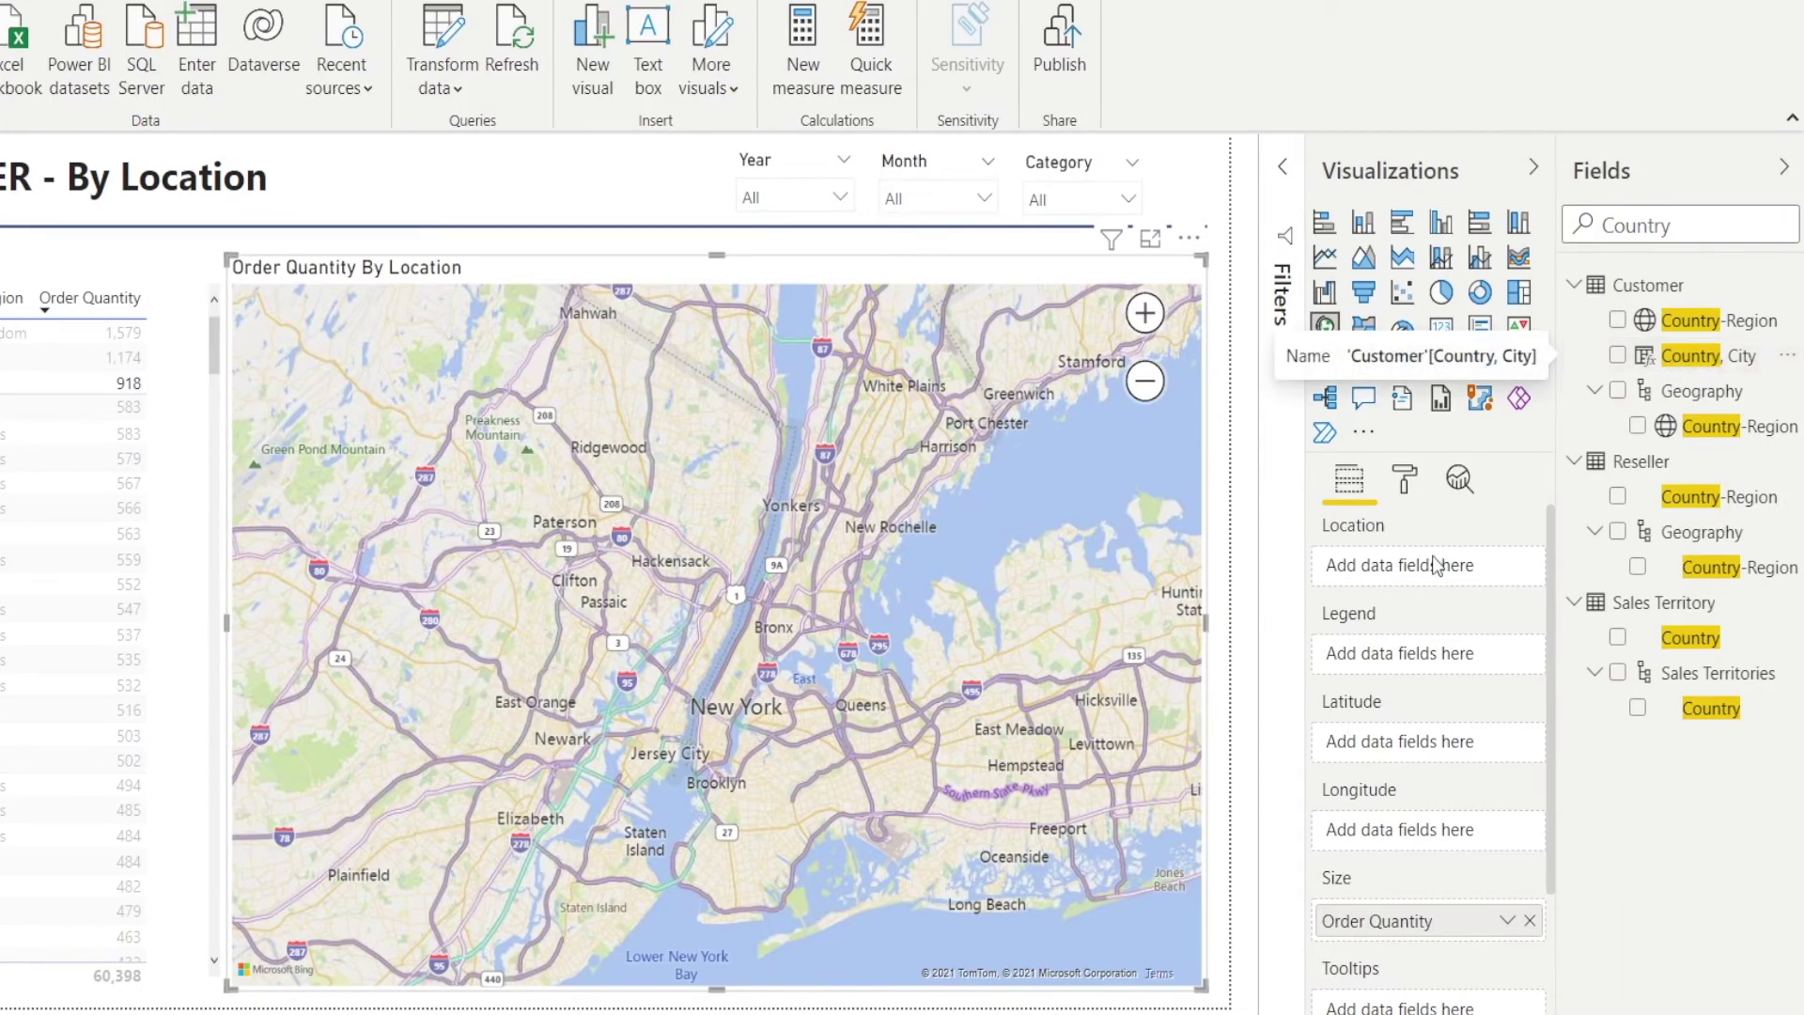
pyautogui.click(1616, 357)
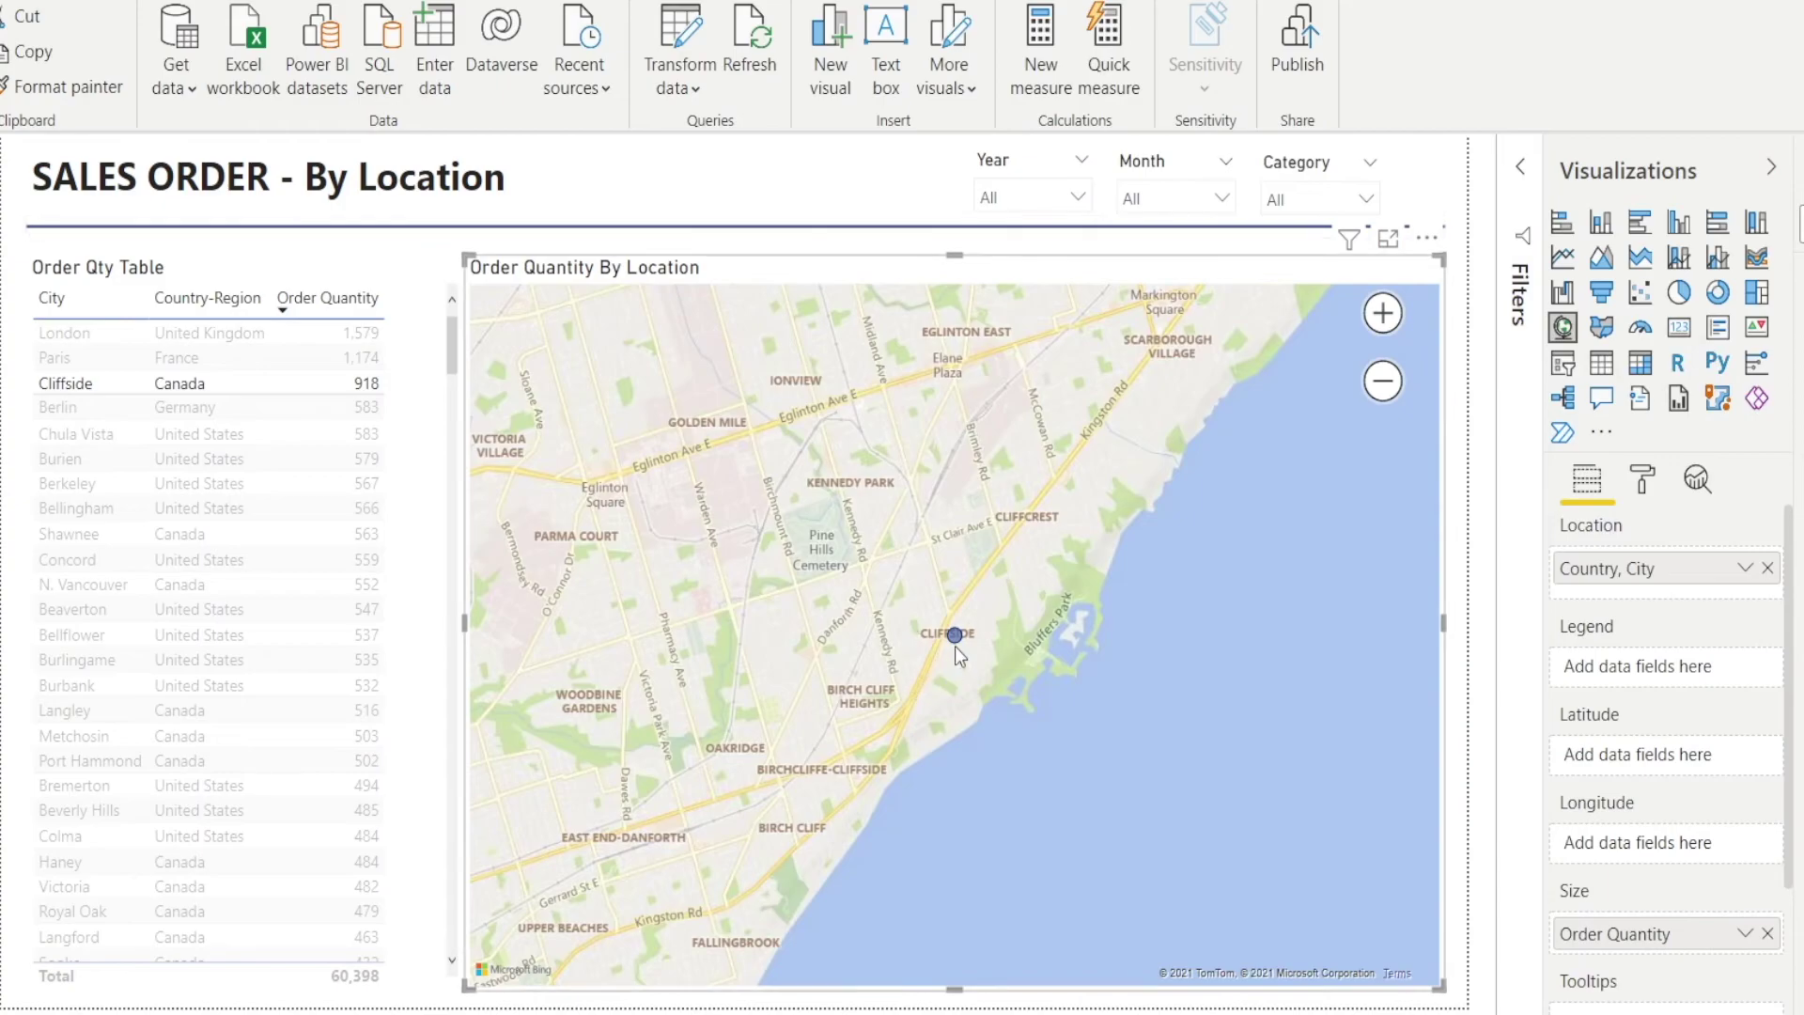
# Step: Zoom the map out to check where the Cliffside, Canada bubble is placed
pyautogui.click(1370, 395)
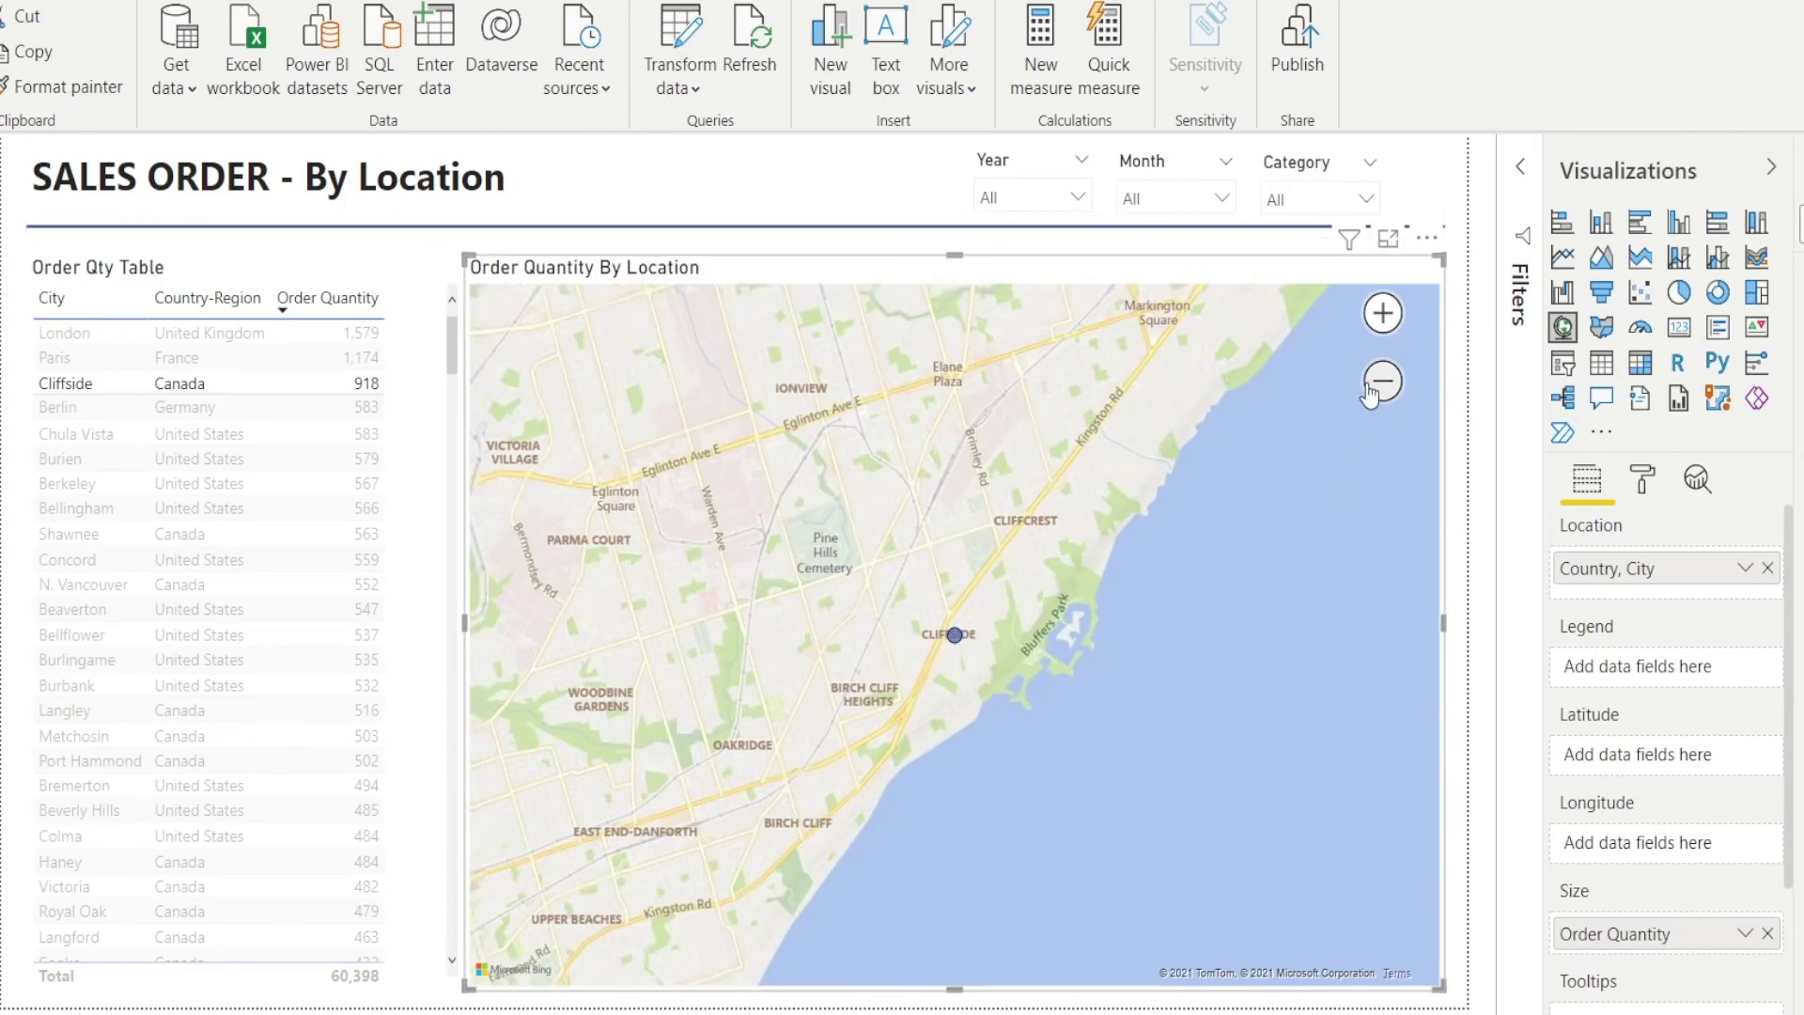
pyautogui.click(1369, 394)
pyautogui.click(1370, 394)
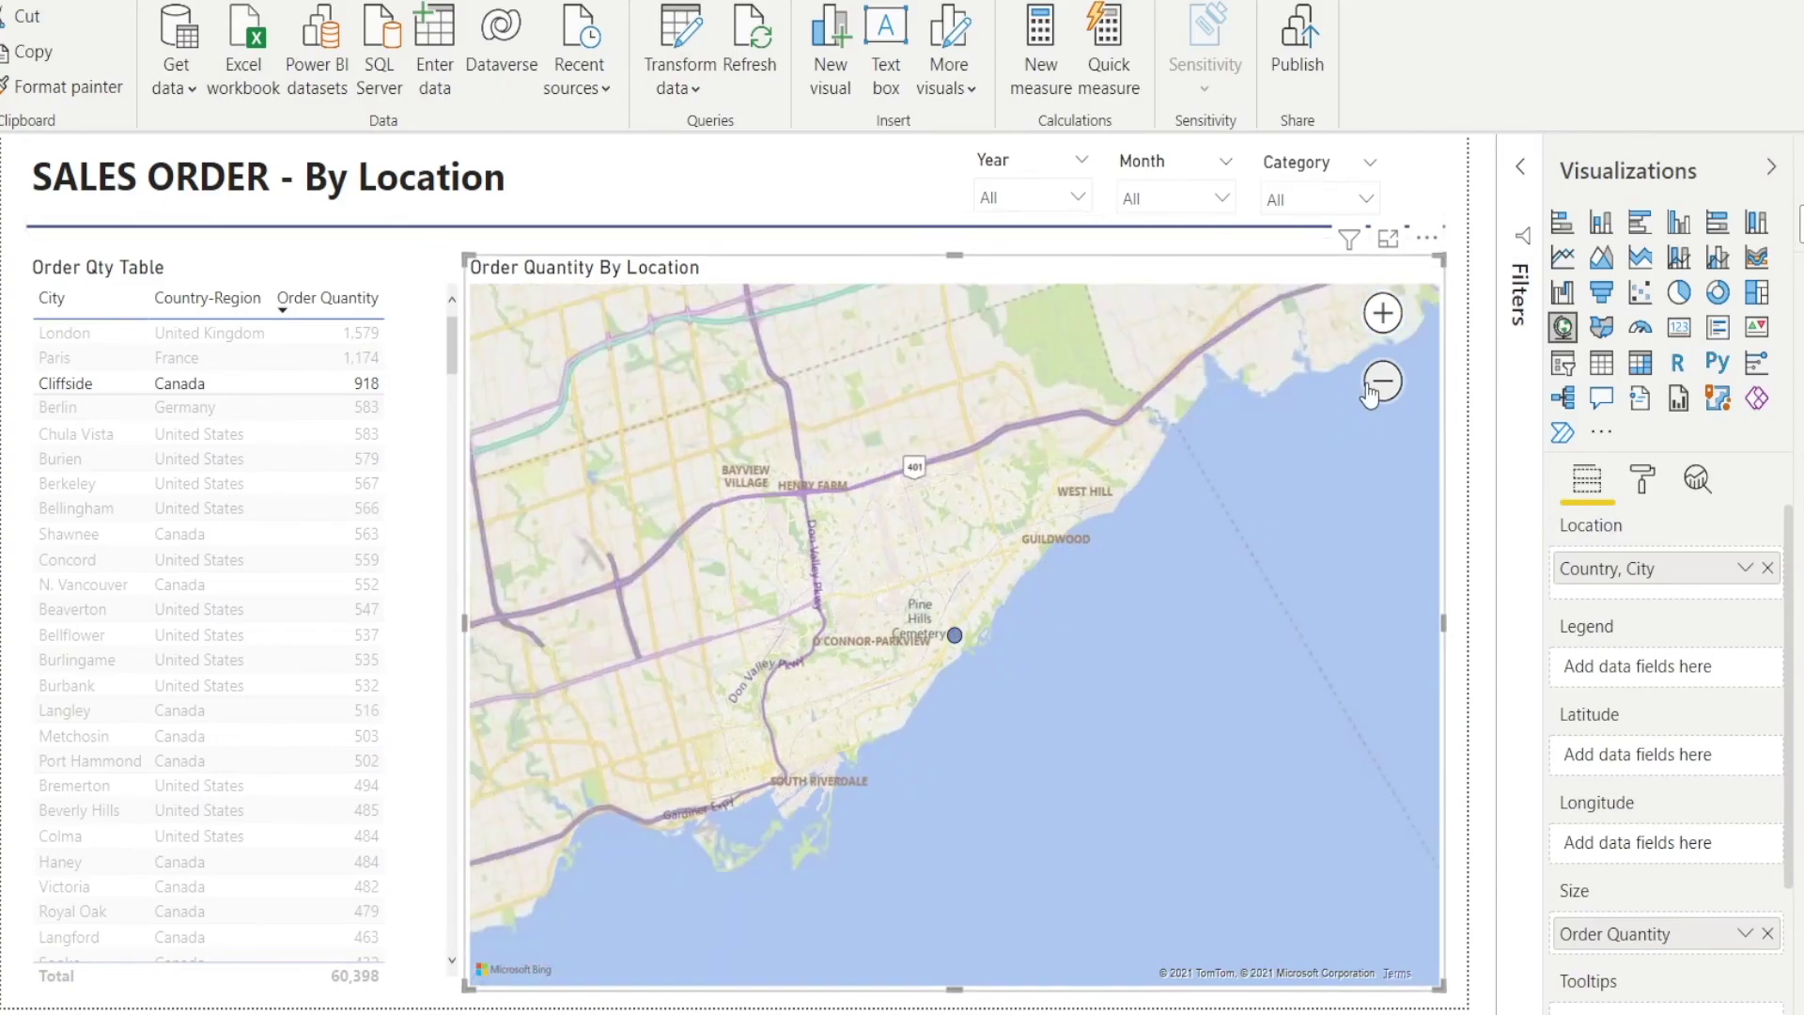